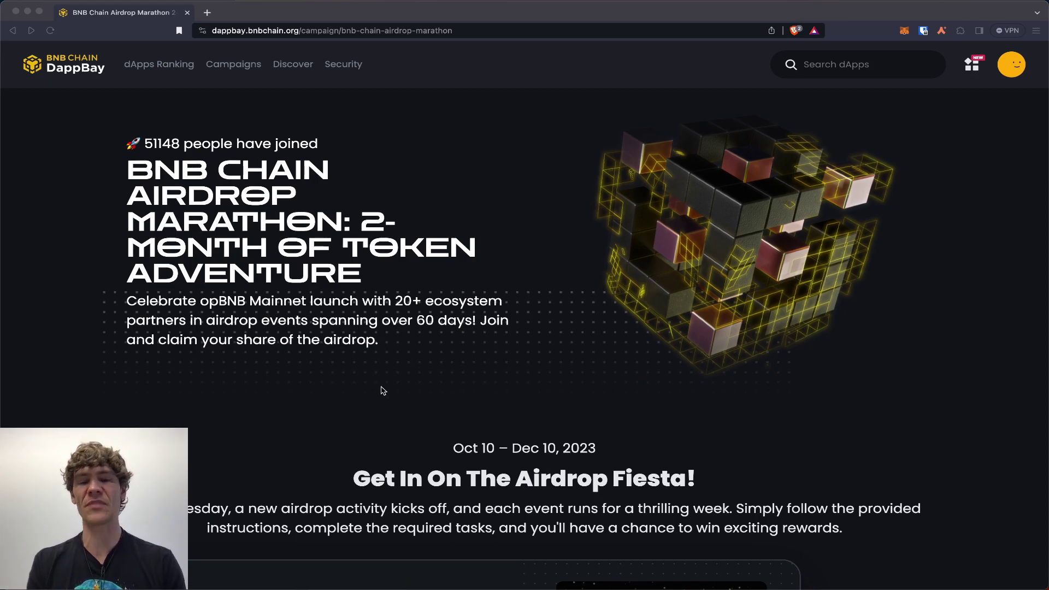
Browse DappBay's airdrop challenges and open the SecondLive challenge details.
scroll(807, 287, "down", 20)
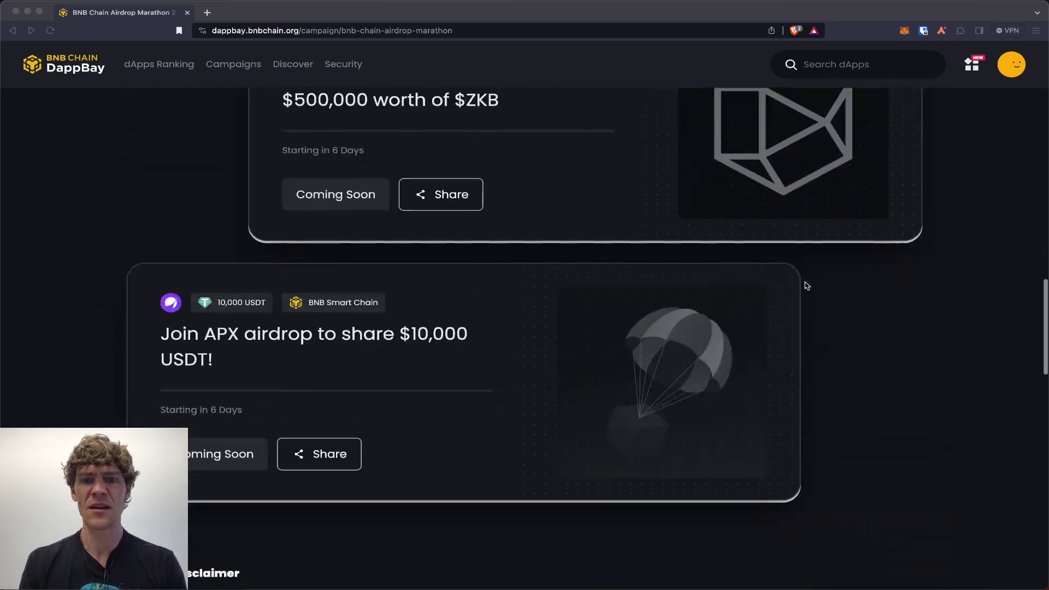
scroll(807, 286, "up", 10)
scroll(807, 286, "up", 3)
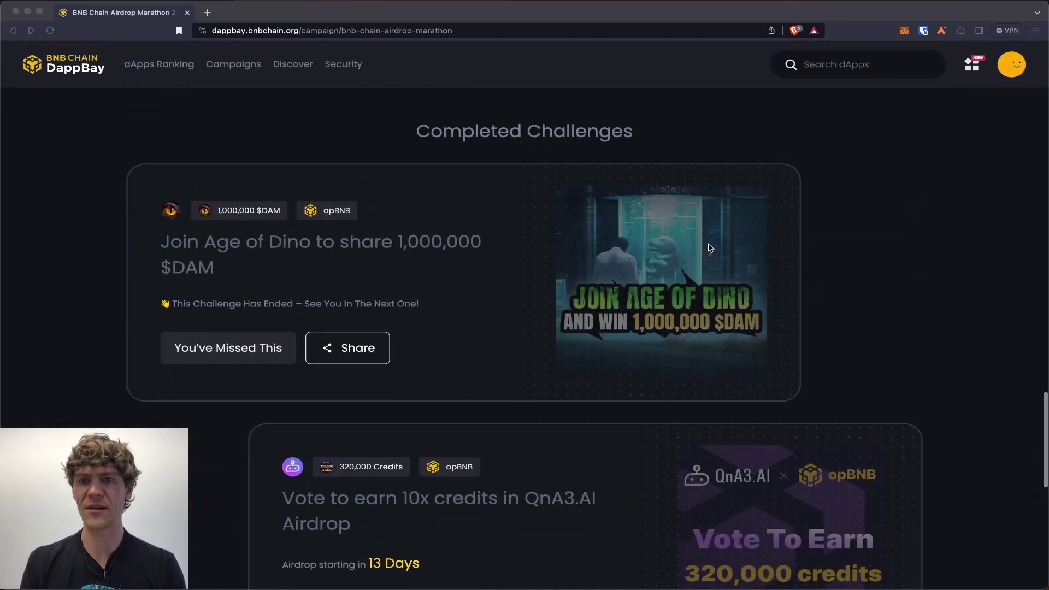
scroll(629, 261, "down", 5)
scroll(629, 261, "down", 1)
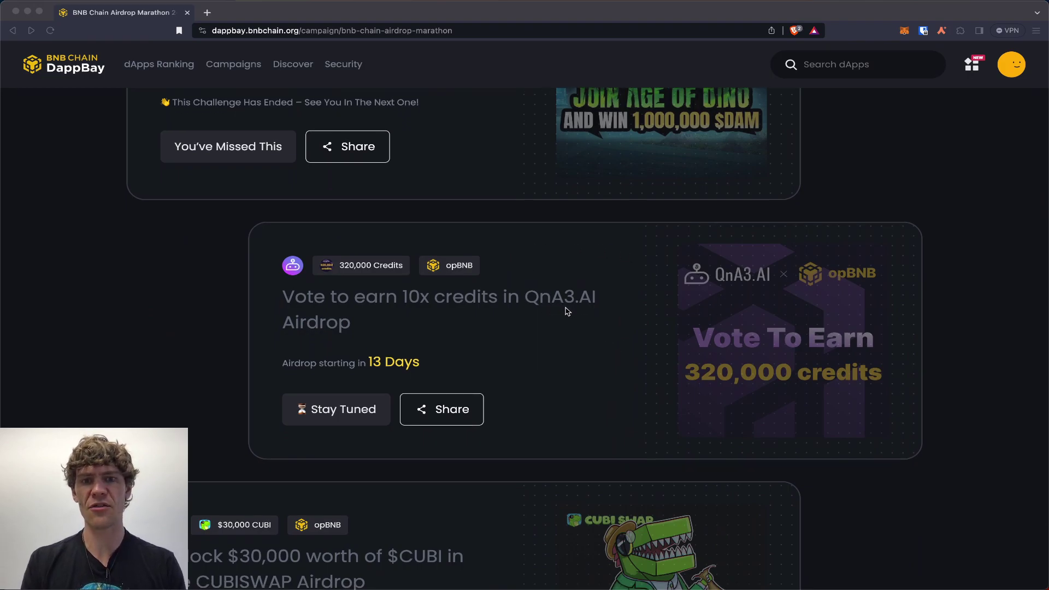
scroll(566, 311, "down", 3)
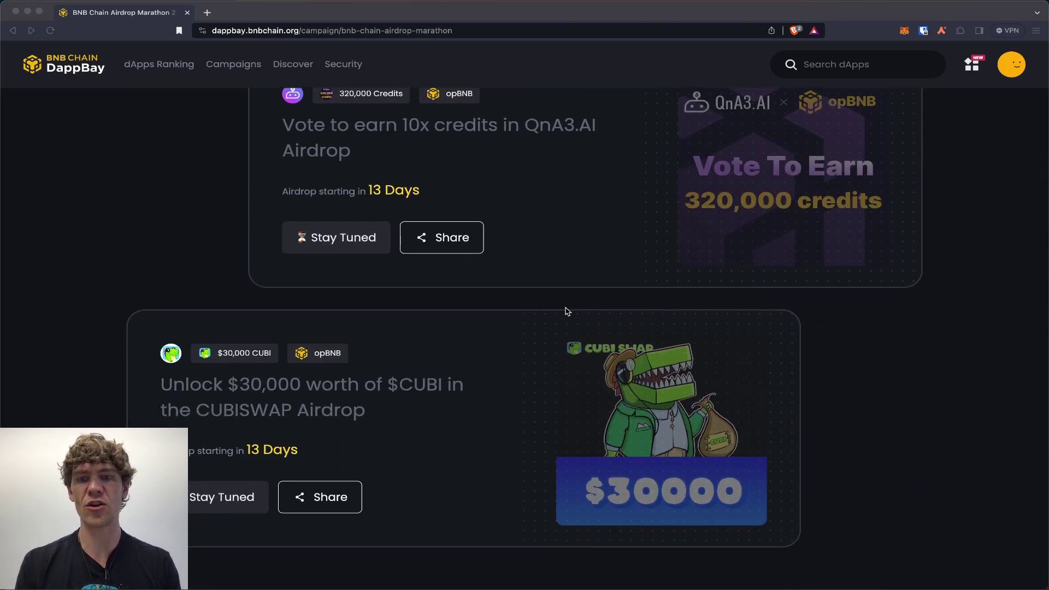
scroll(566, 311, "up", 10)
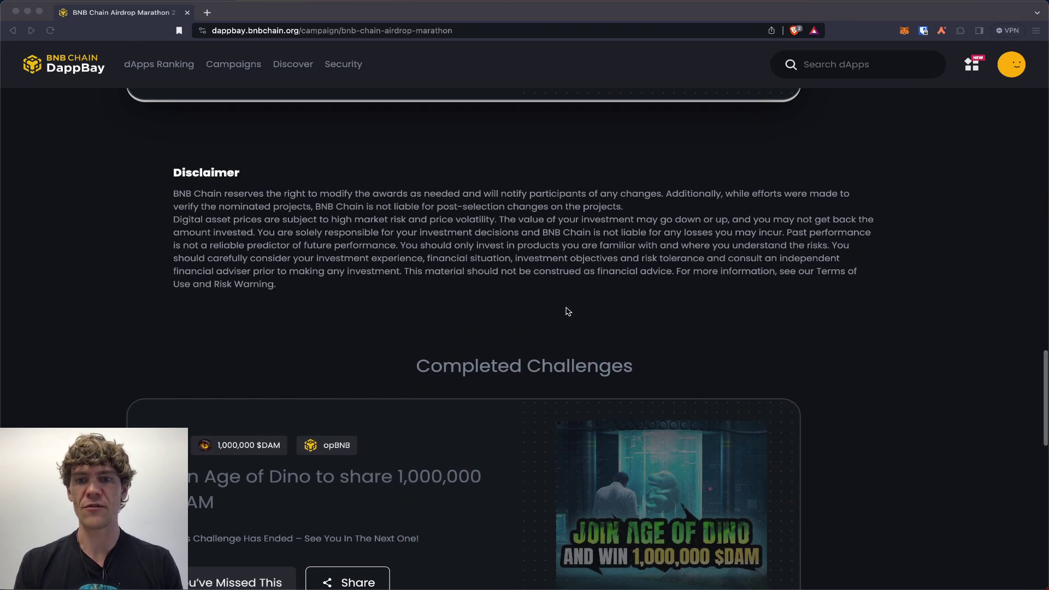
scroll(897, 338, "down", 9)
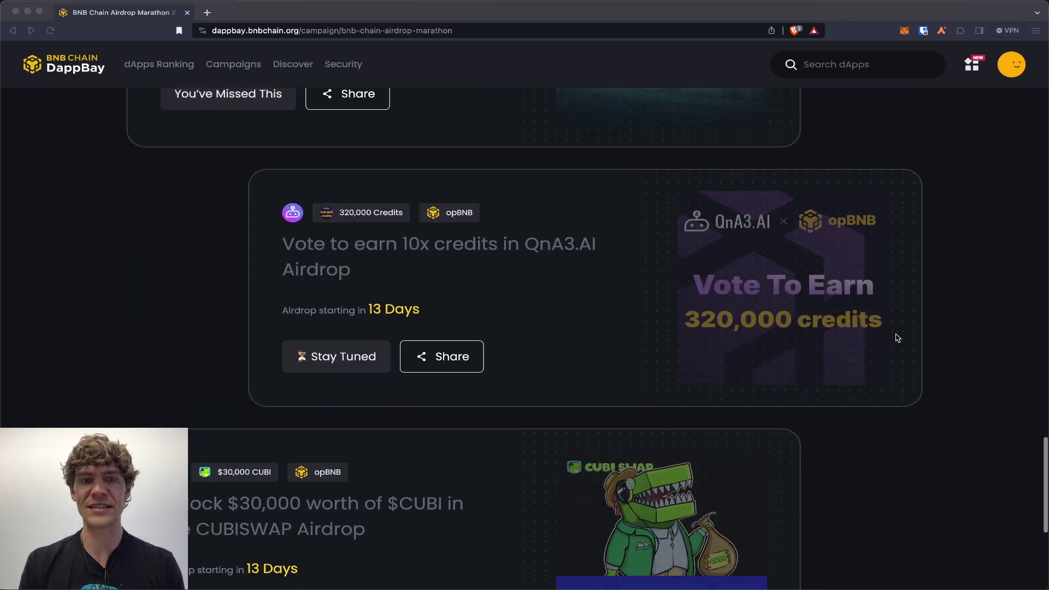
scroll(897, 338, "up", 7)
scroll(898, 338, "down", 8)
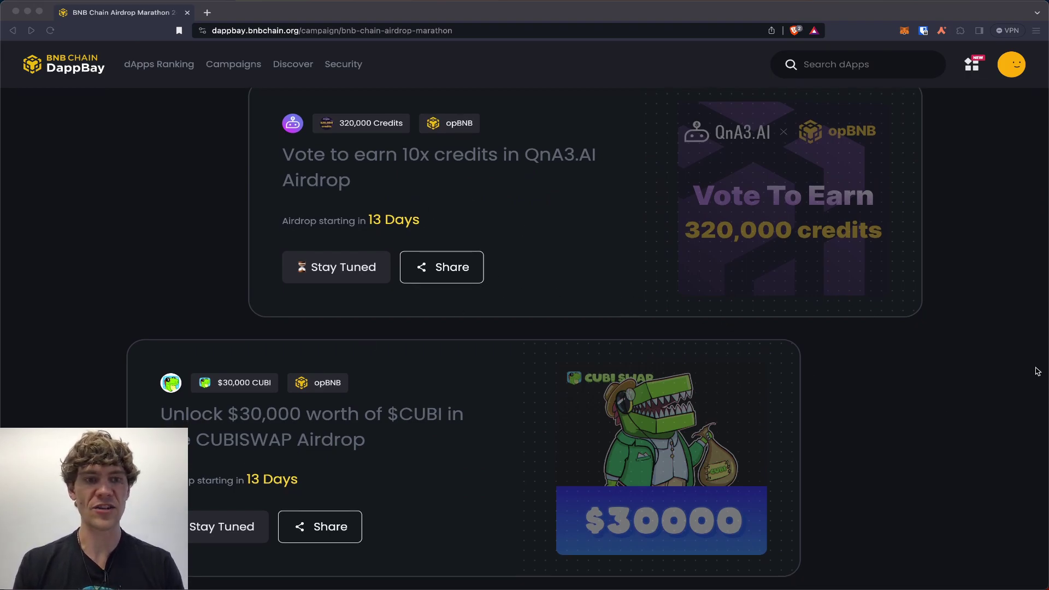
scroll(1006, 335, "up", 20)
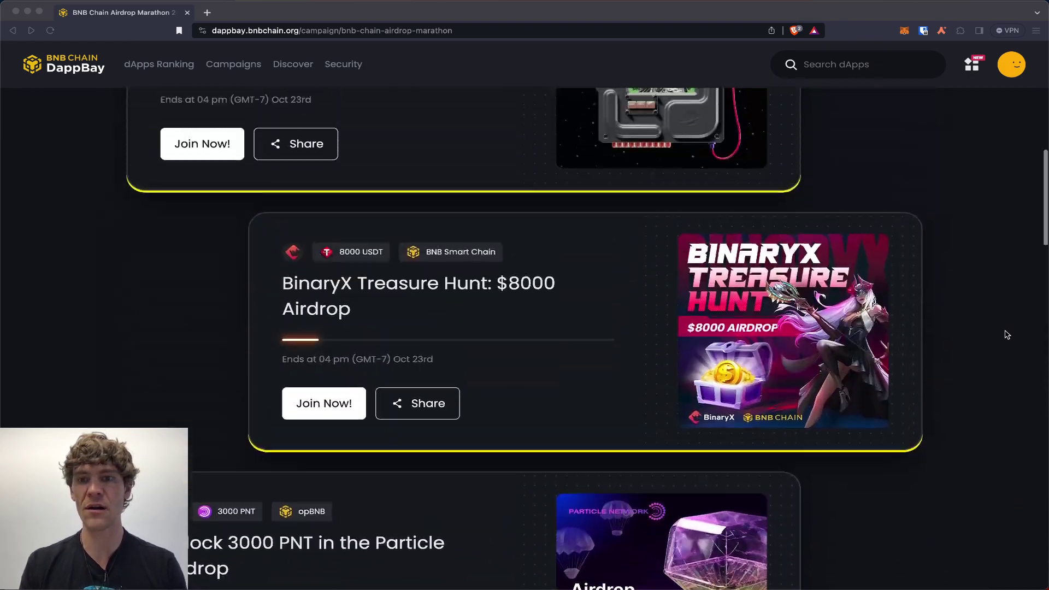
scroll(1007, 334, "up", 3)
scroll(1007, 333, "down", 2)
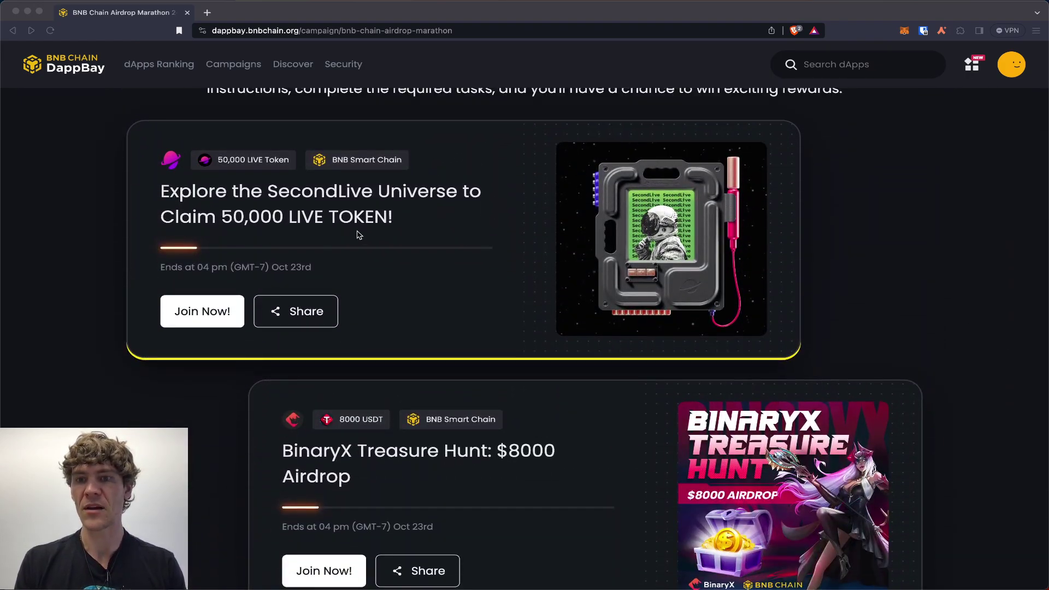
scroll(412, 263, "down", 4)
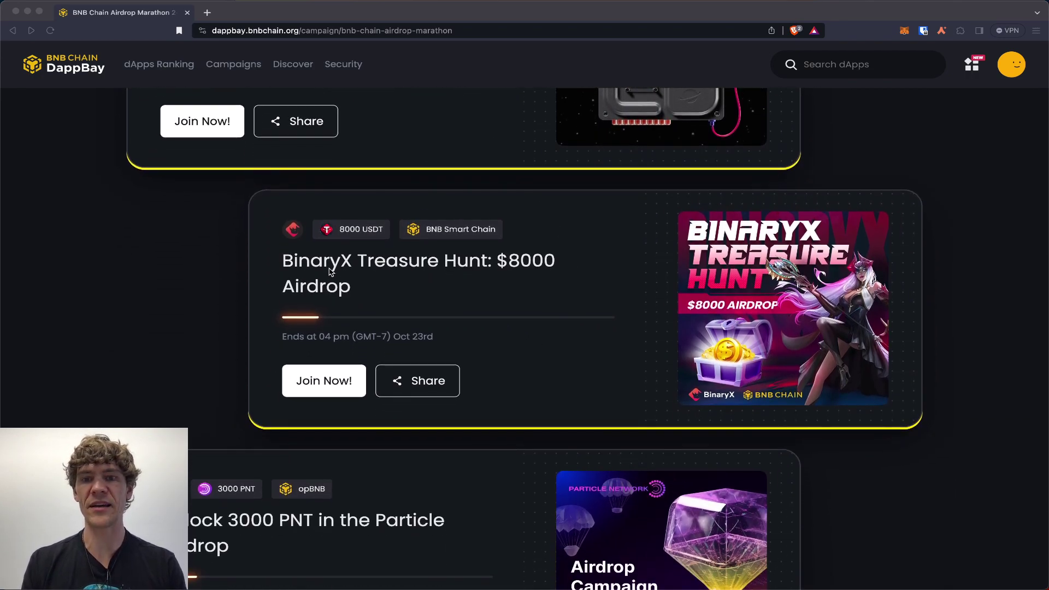
scroll(518, 292, "down", 4)
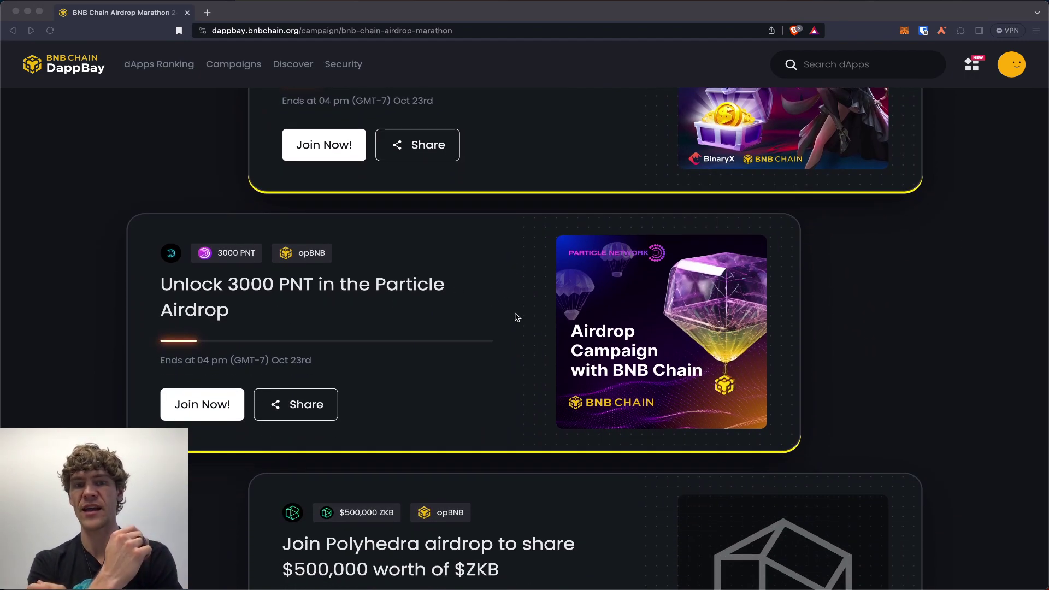
scroll(516, 317, "up", 15)
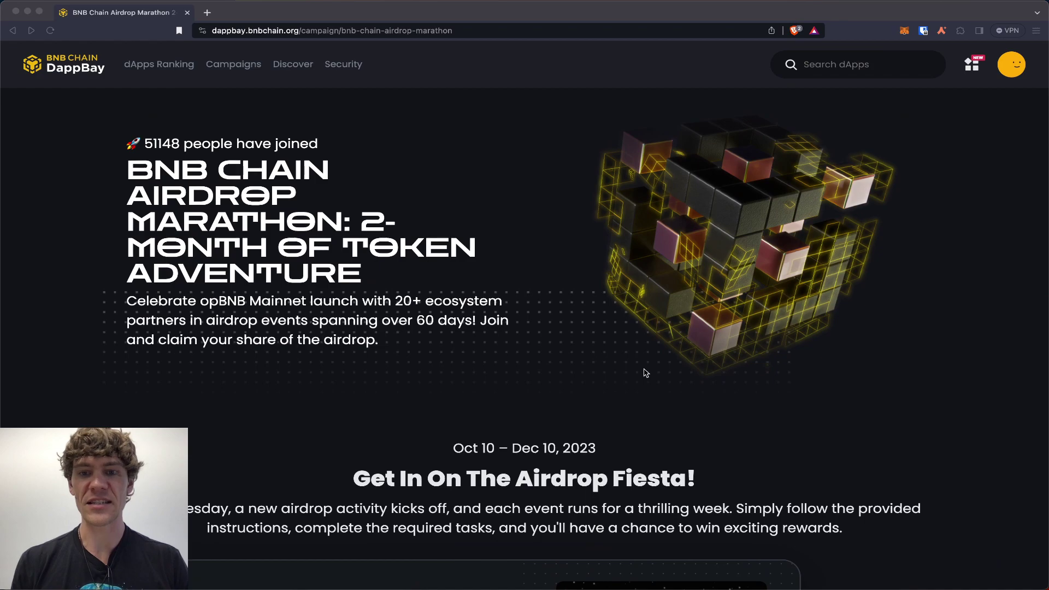
scroll(643, 367, "down", 7)
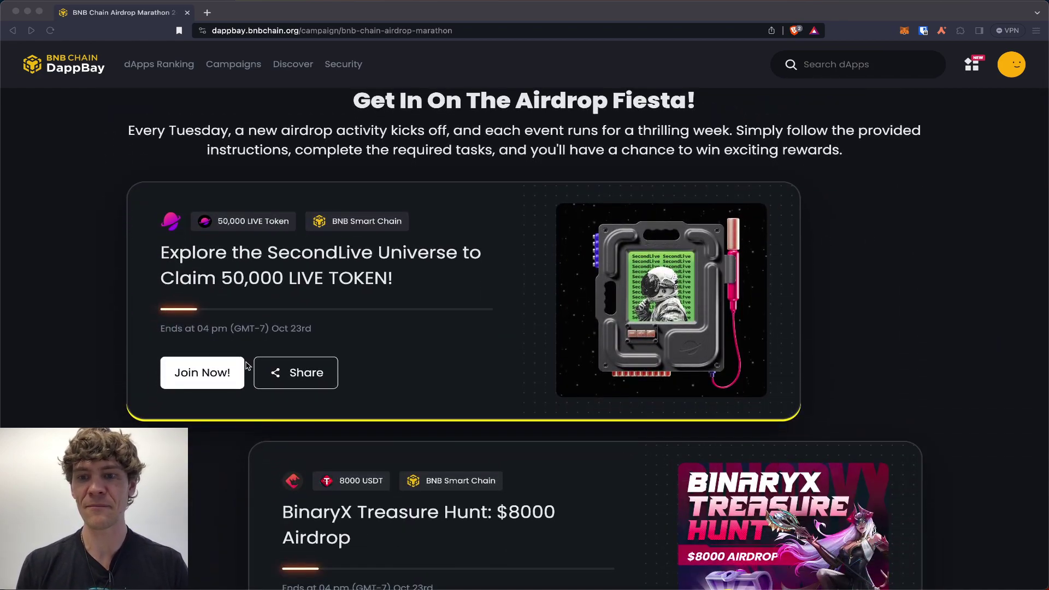
left_click(227, 382)
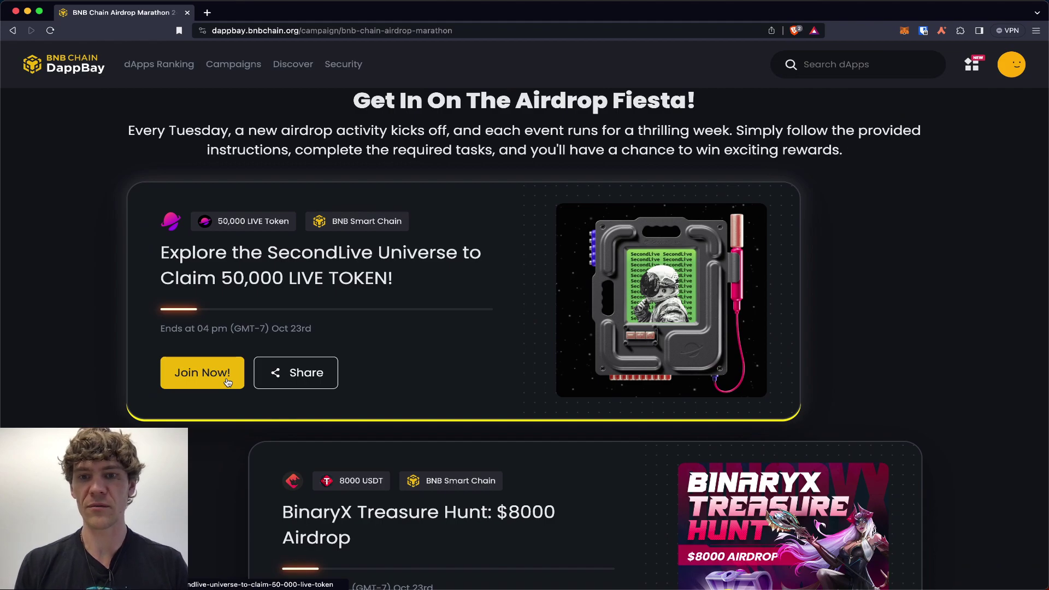
left_click(228, 383)
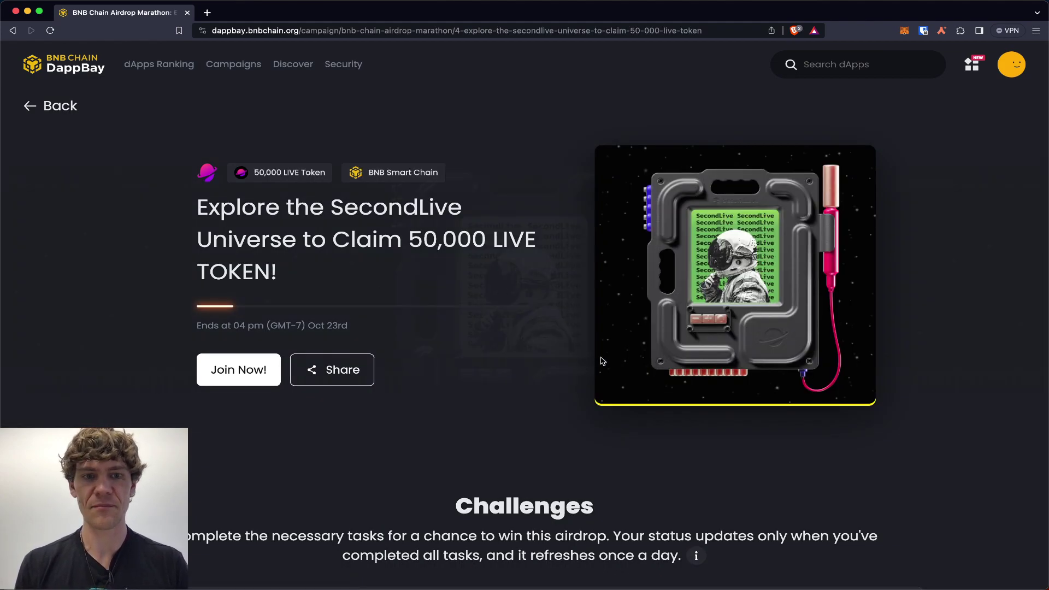
Open the SecondLive quest's six tasks on QuestN via Complete Tasks Before Claiming.
scroll(602, 361, "down", 15)
scroll(602, 360, "up", 8)
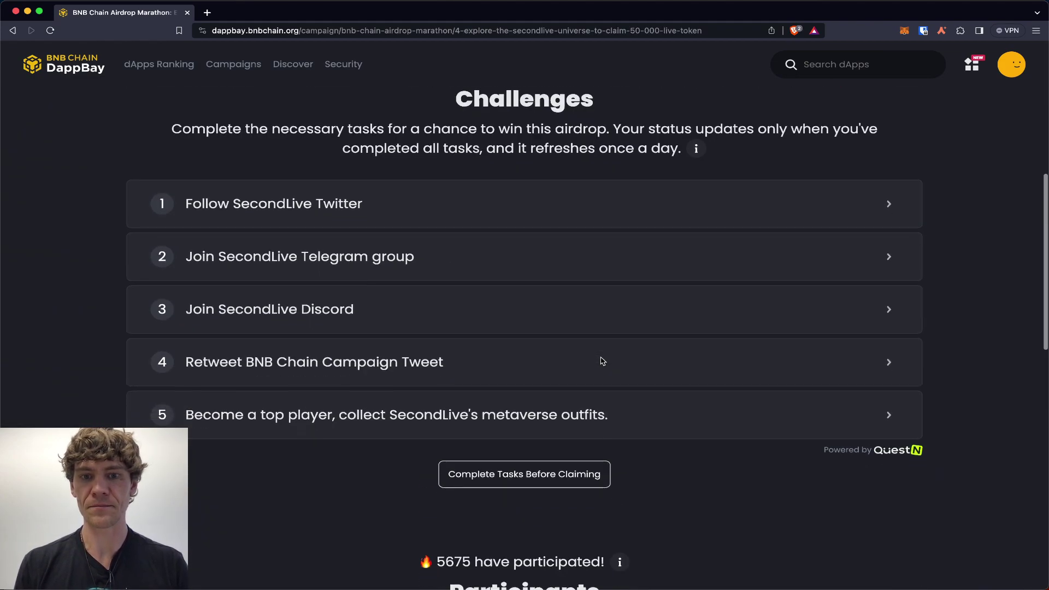
scroll(602, 361, "down", 1)
left_click(577, 461)
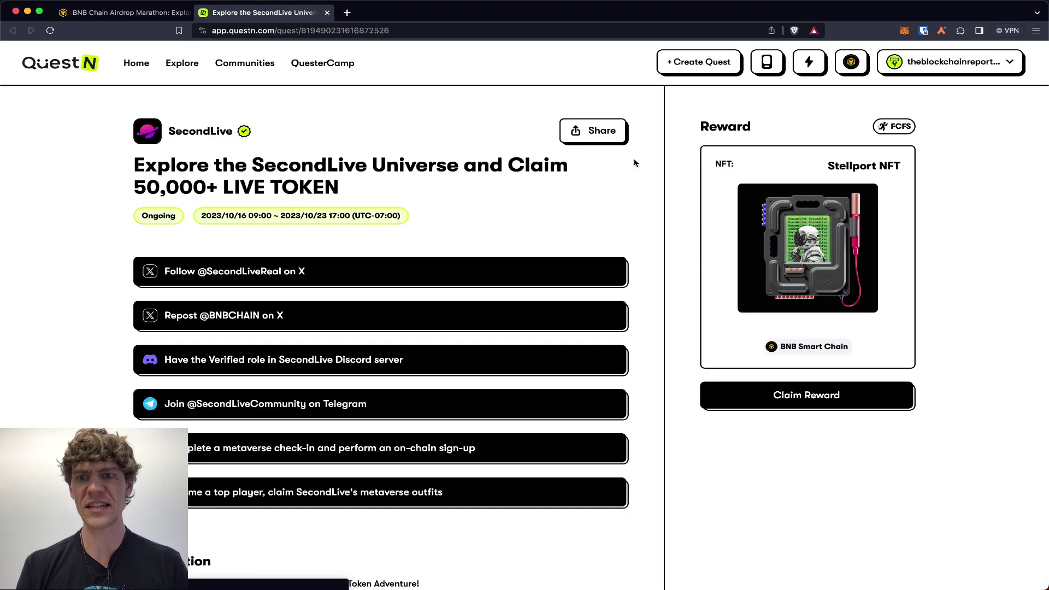
left_click(184, 275)
left_click(195, 309)
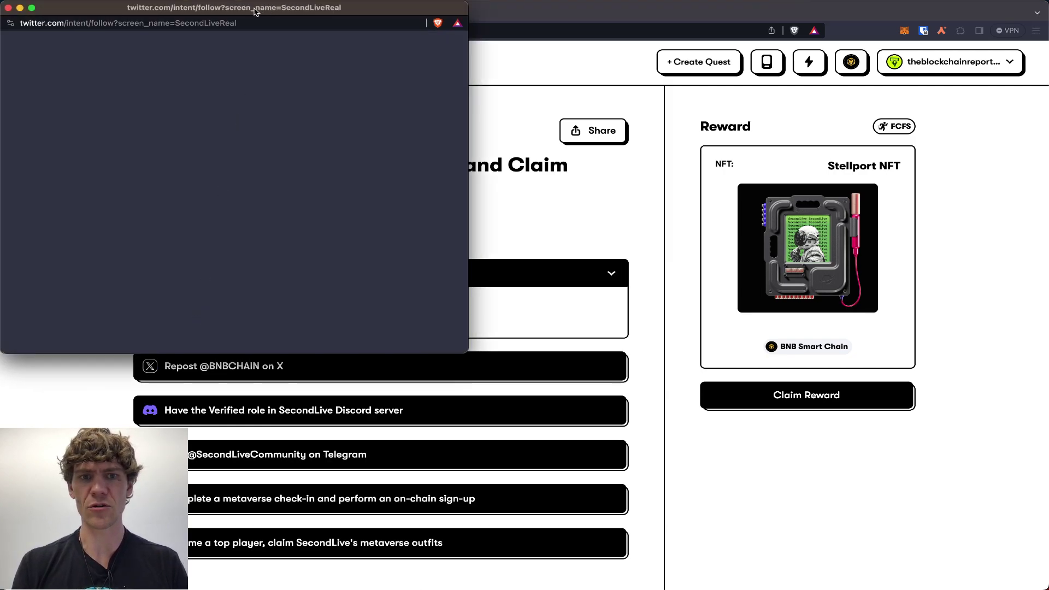
left_click_drag(256, 11, 774, 87)
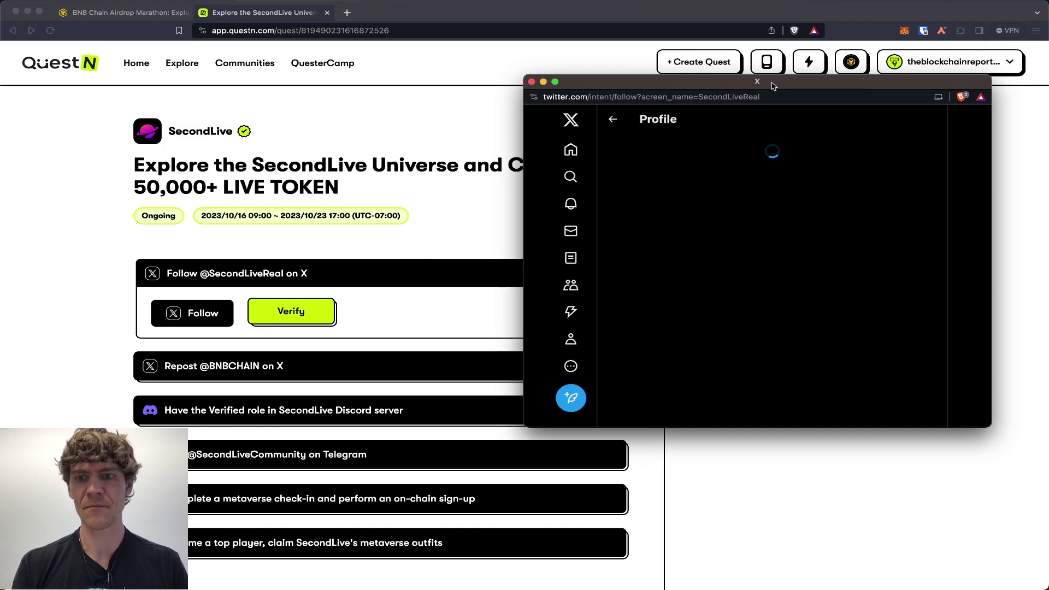
left_click(742, 285)
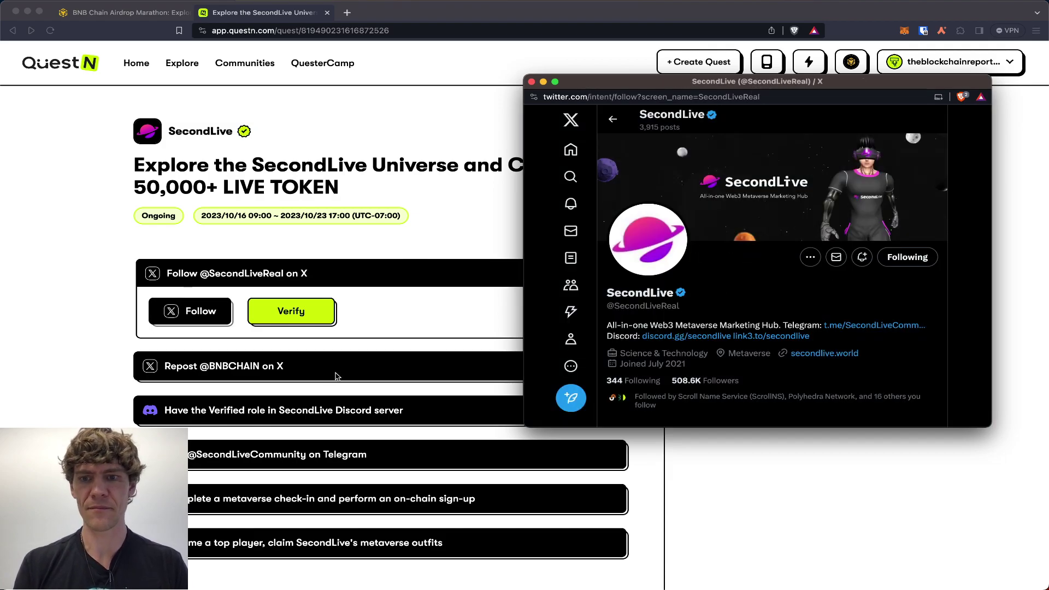
left_click(331, 378)
left_click(330, 367)
left_click(205, 407)
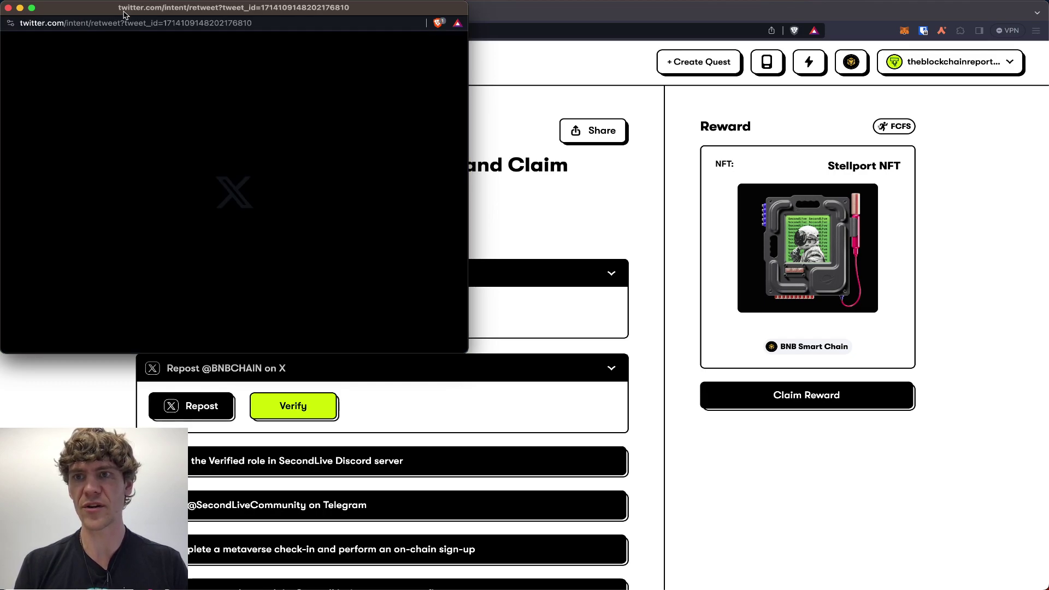
left_click_drag(124, 14, 229, 0)
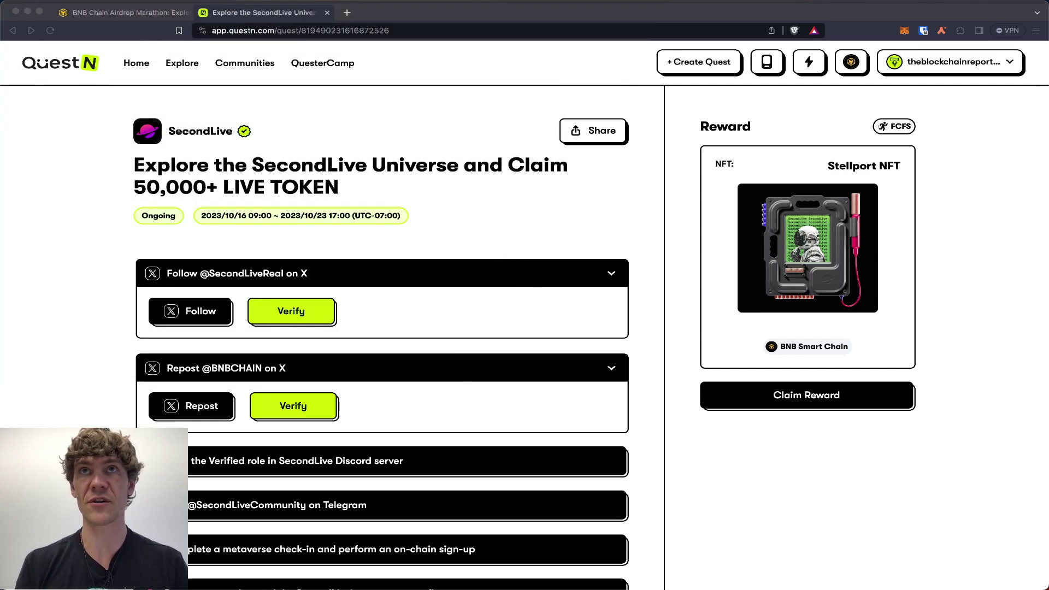
left_click(252, 457)
left_click(221, 471)
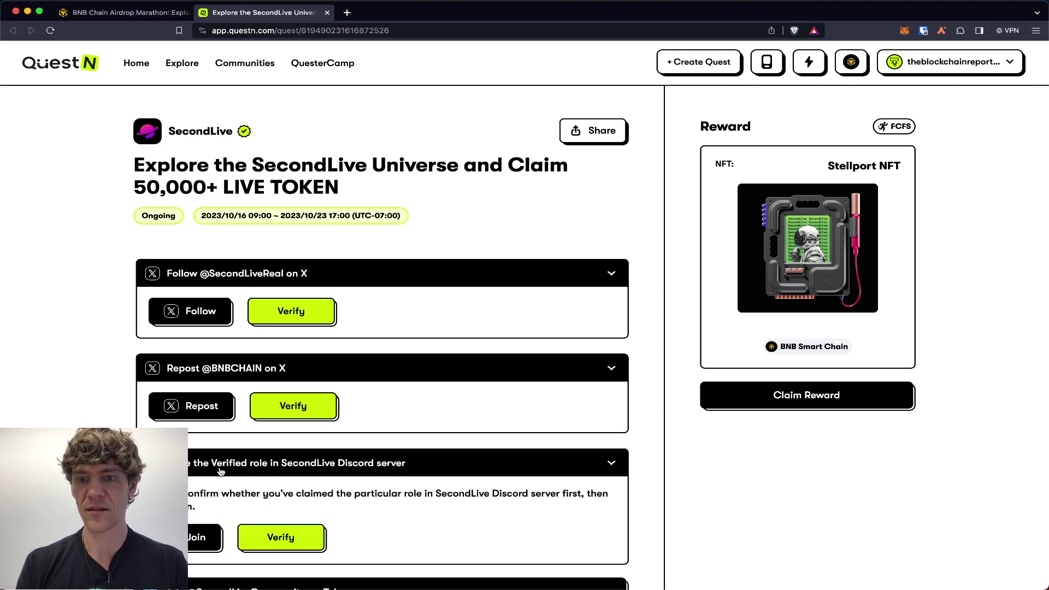
Accept the SecondLive Discord invite, react with ✅ for the verified role, and close Discord.
left_click(194, 538)
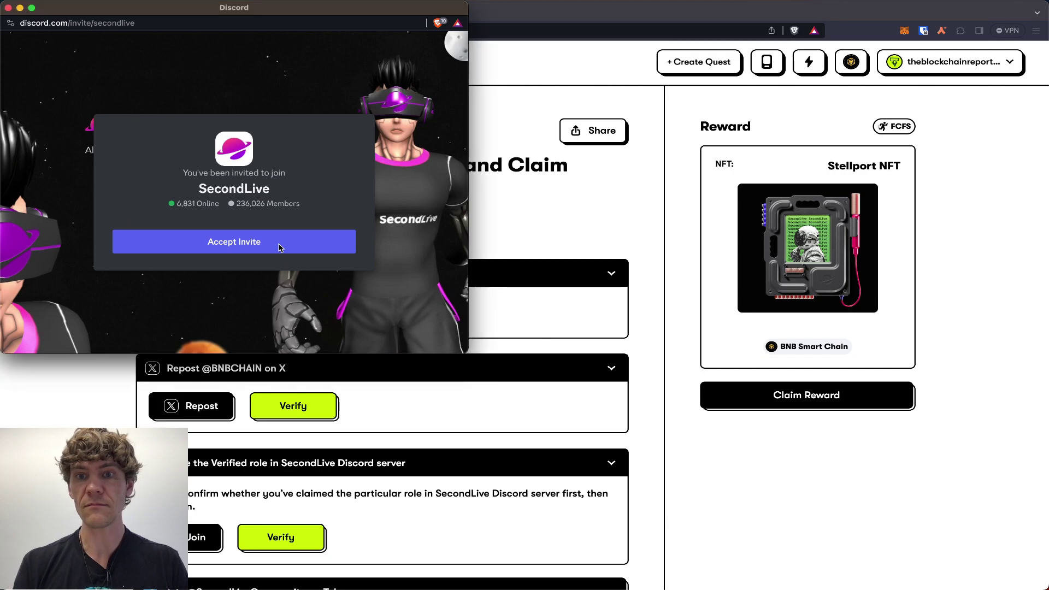
left_click(242, 240)
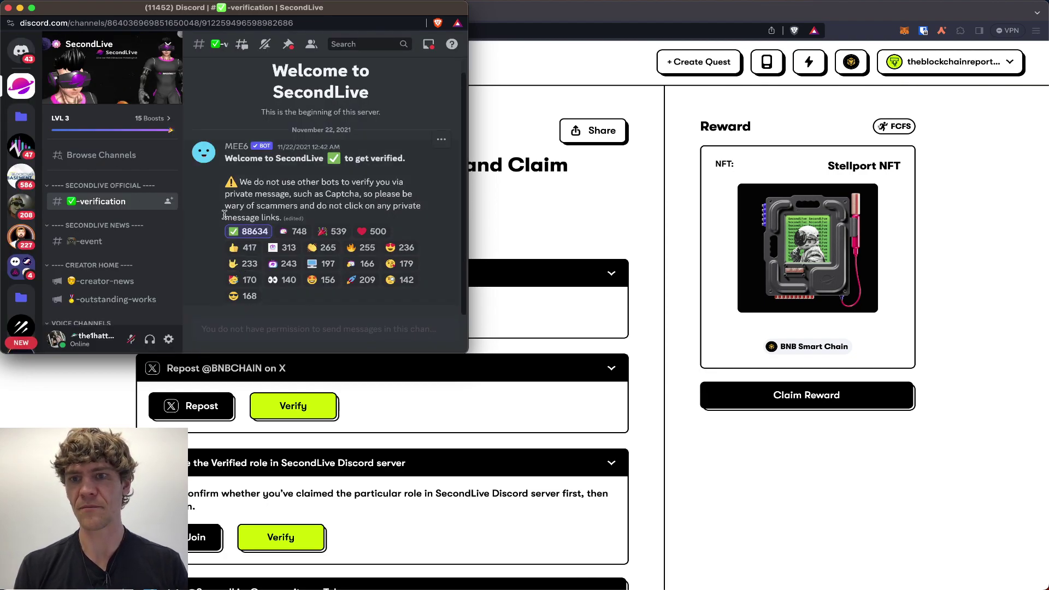
left_click(242, 231)
left_click(242, 232)
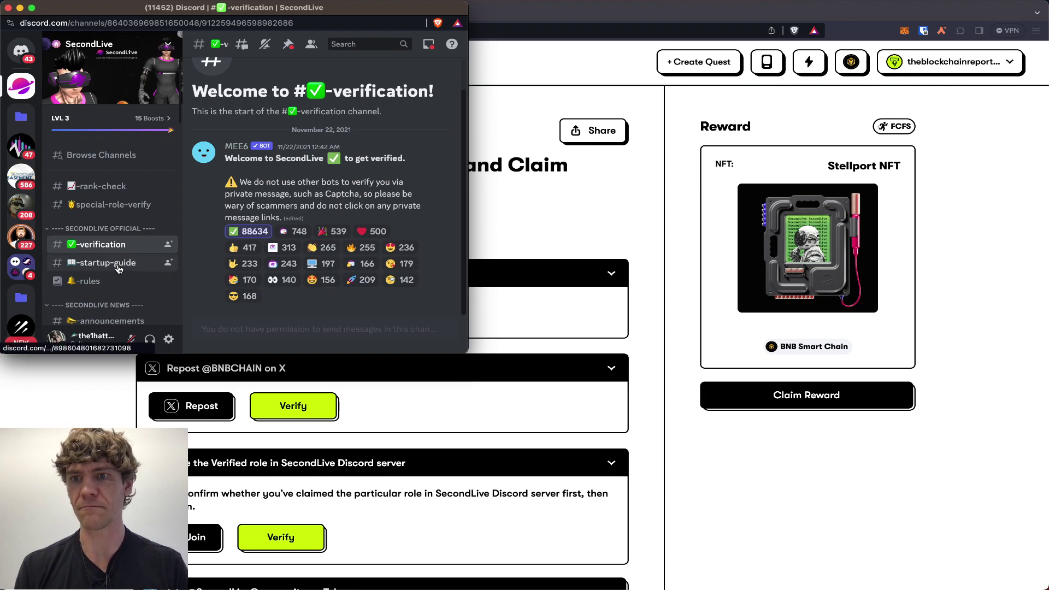
scroll(134, 228, "down", 4)
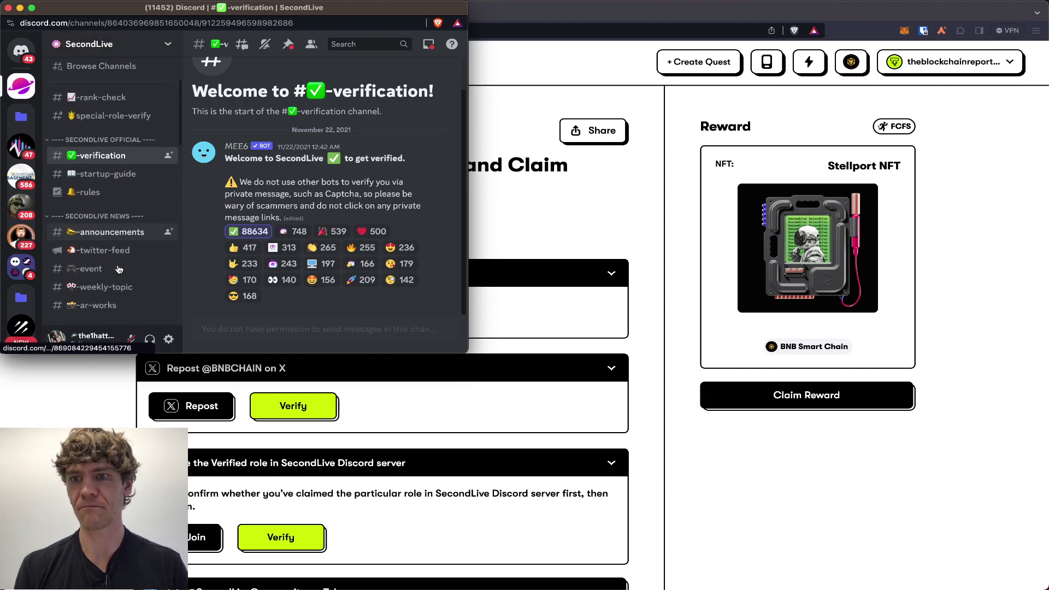
left_click(8, 8)
Verify the Follow, Repost and Discord-role tasks, then open the SecondLive Telegram invite.
left_click(281, 311)
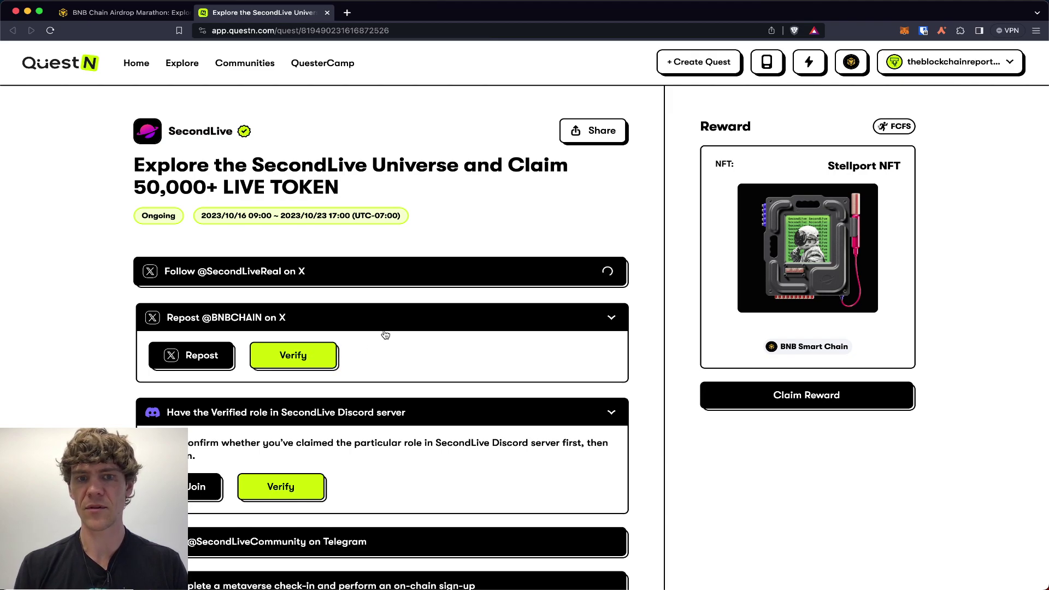
scroll(385, 334, "down", 3)
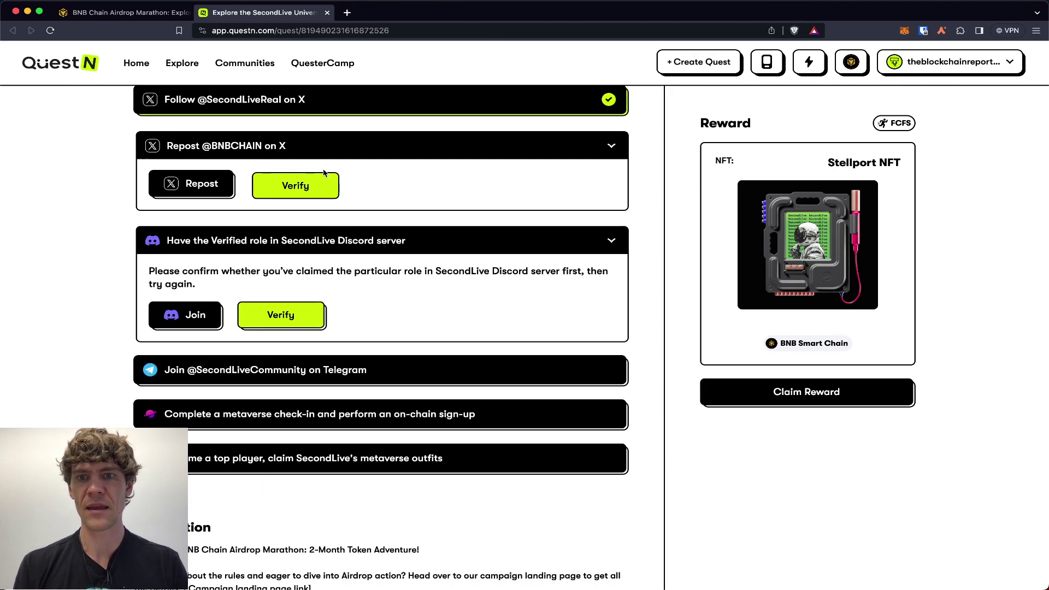
left_click(293, 183)
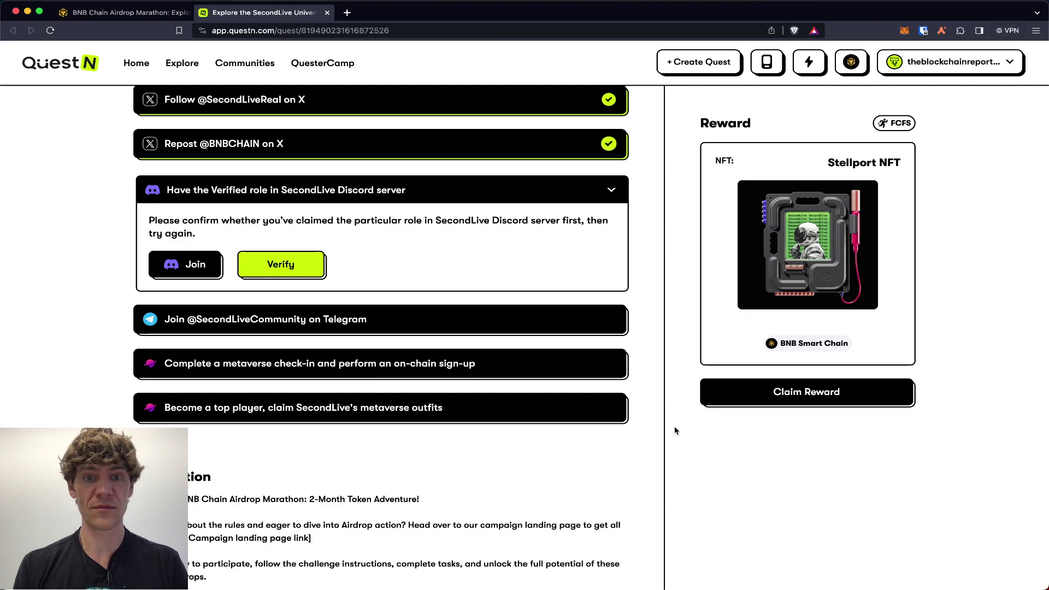
left_click(278, 257)
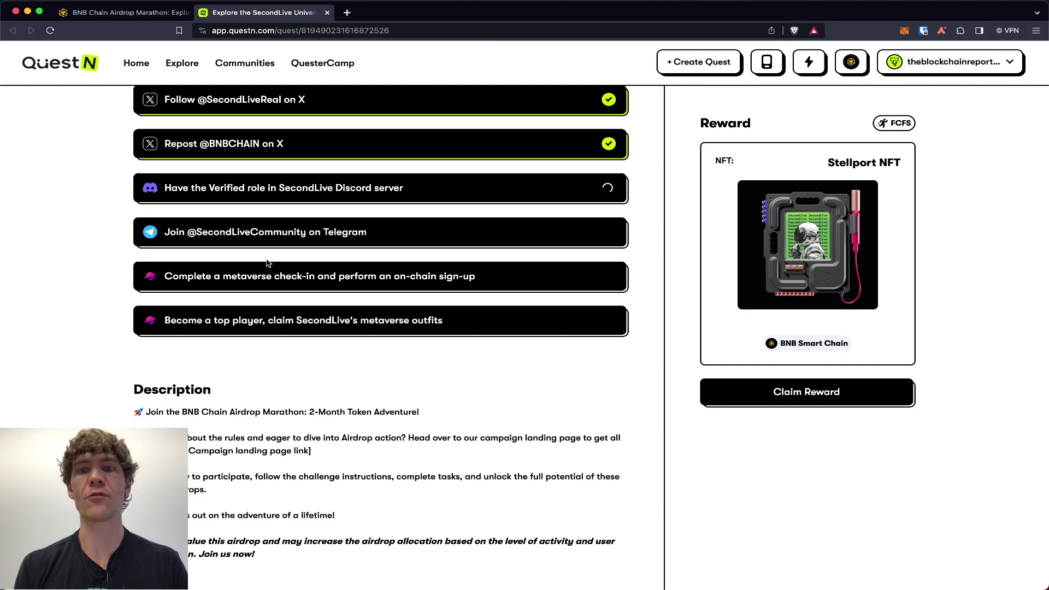
left_click(263, 244)
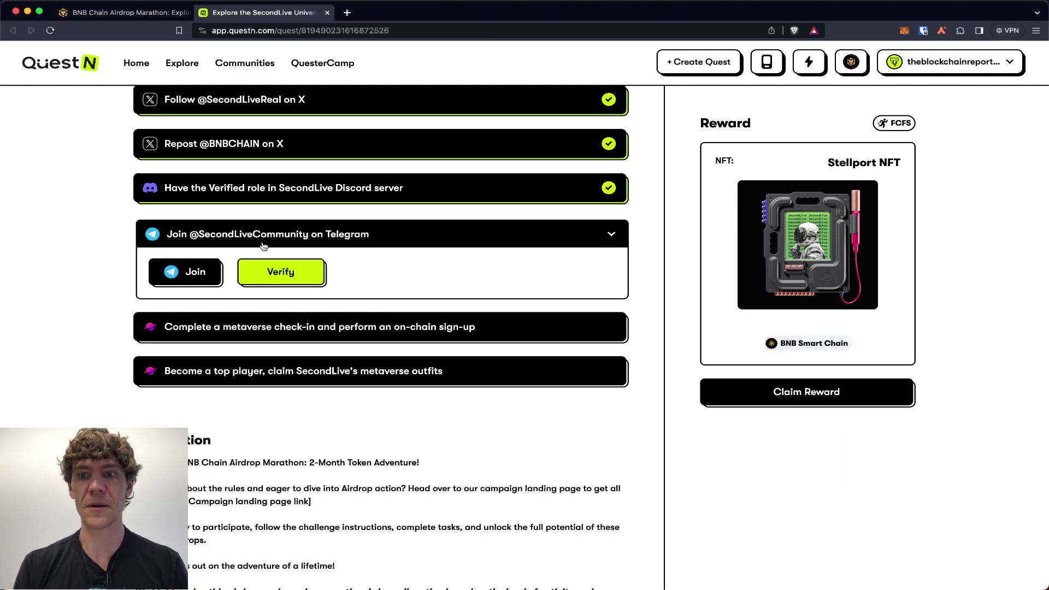
left_click(202, 271)
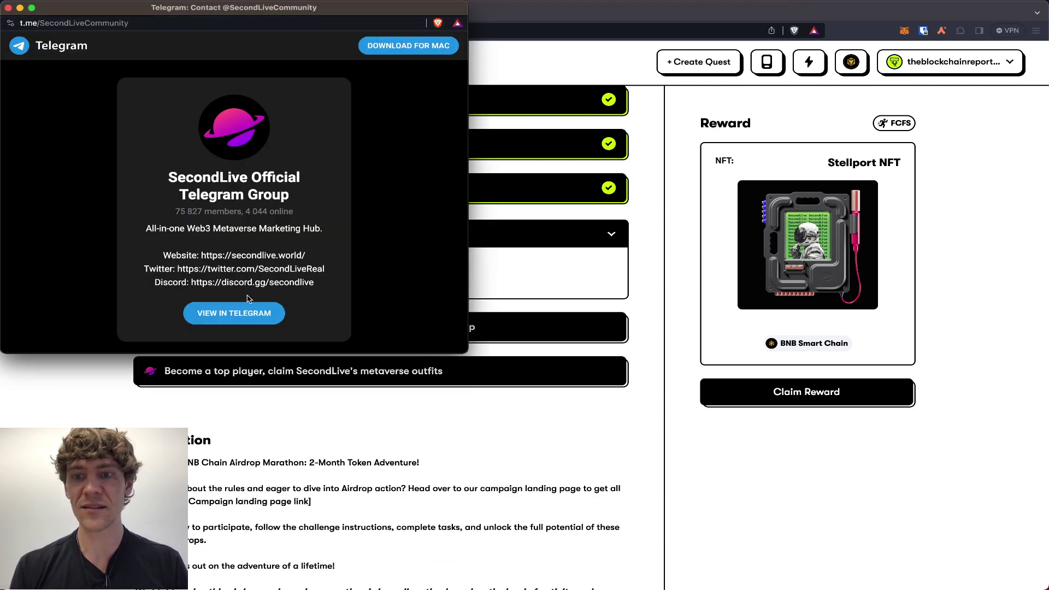
Join the SecondLive Official Telegram Group in the Telegram app, then close the chat.
left_click(339, 113)
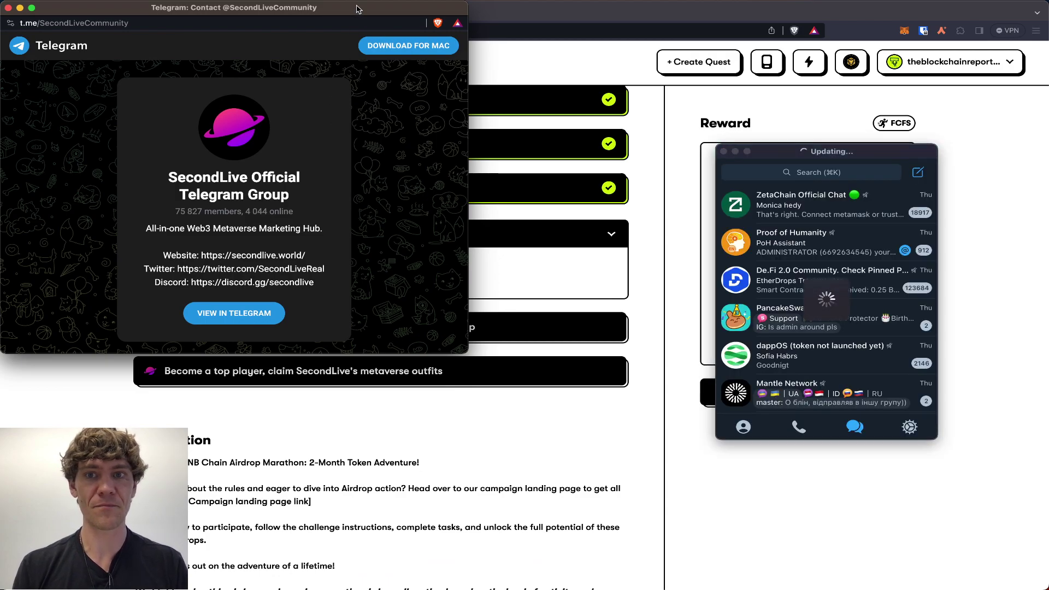
left_click_drag(357, 13, 375, 13)
left_click(695, 208)
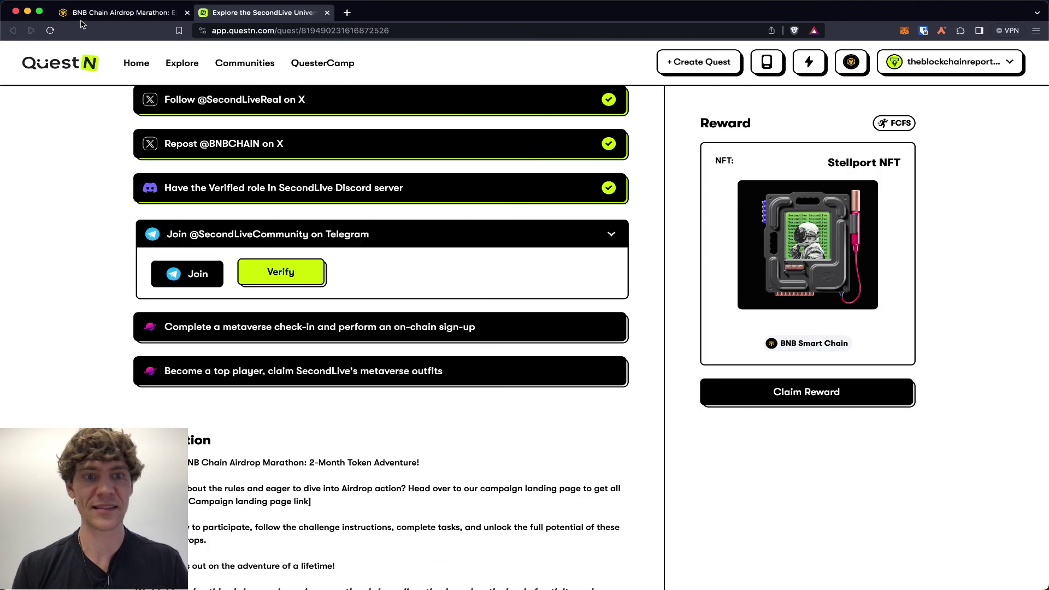
mouse_move(461, 578)
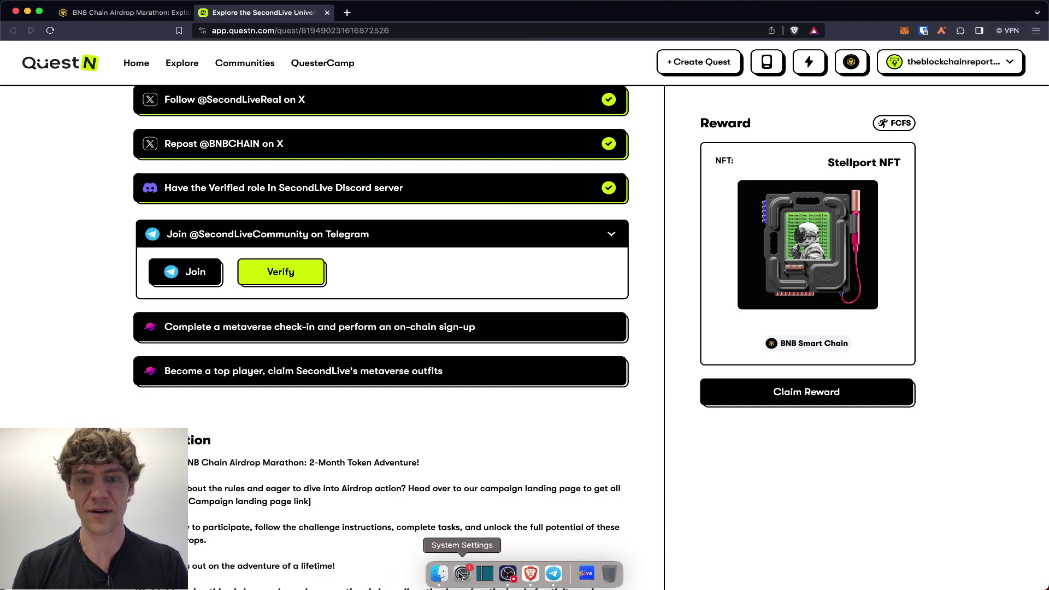
right_click(529, 574)
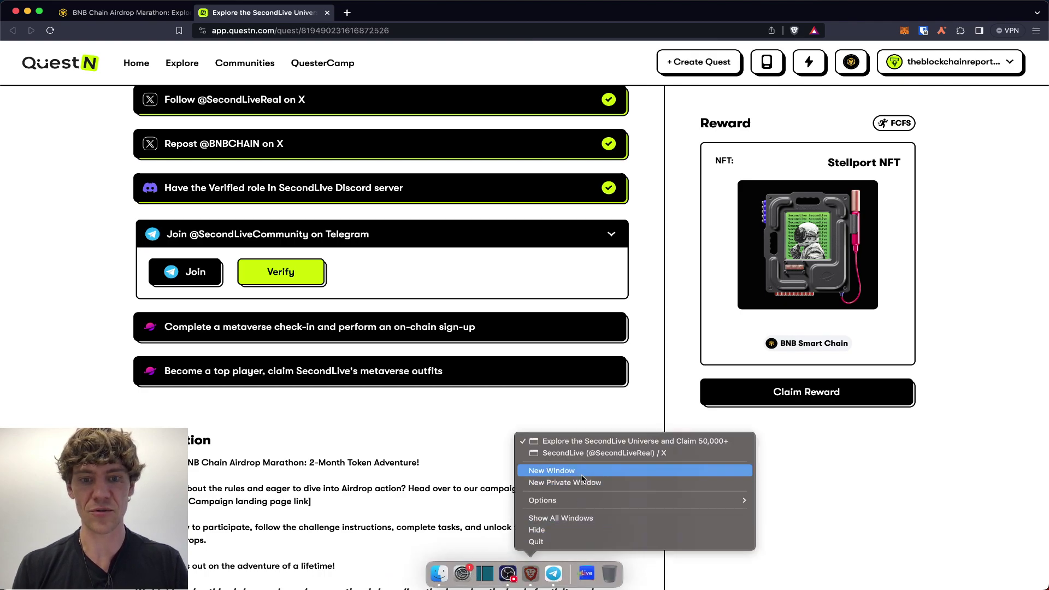
left_click(558, 572)
left_click(558, 572)
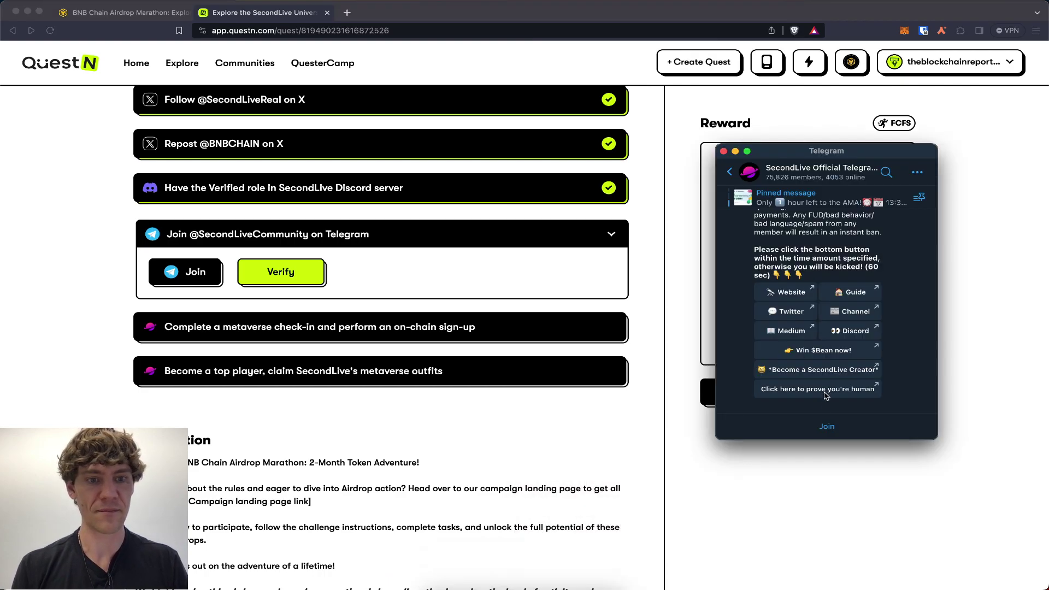
left_click(827, 427)
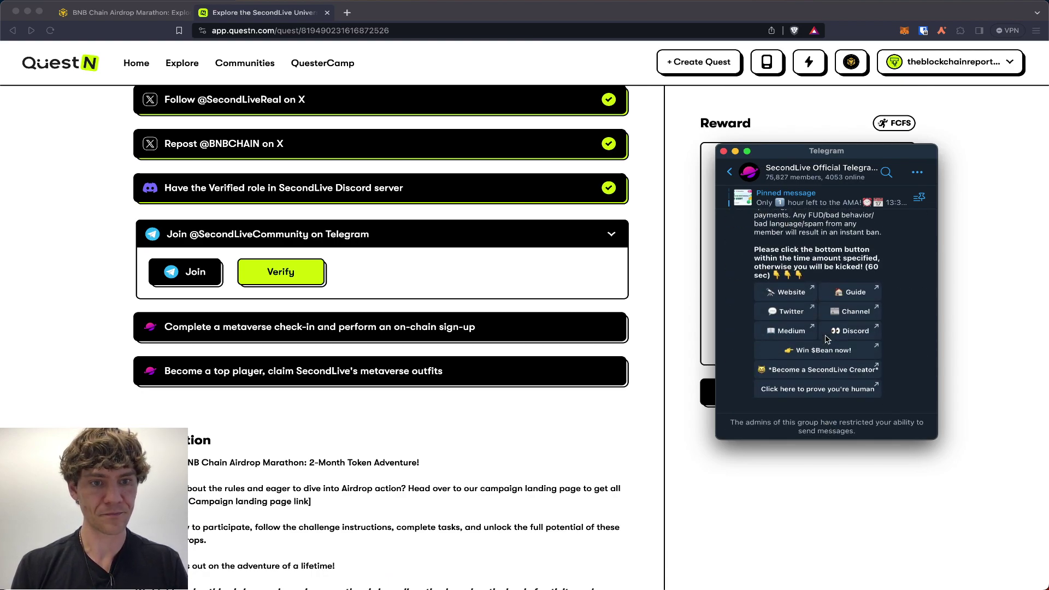
scroll(819, 257, "down", 2)
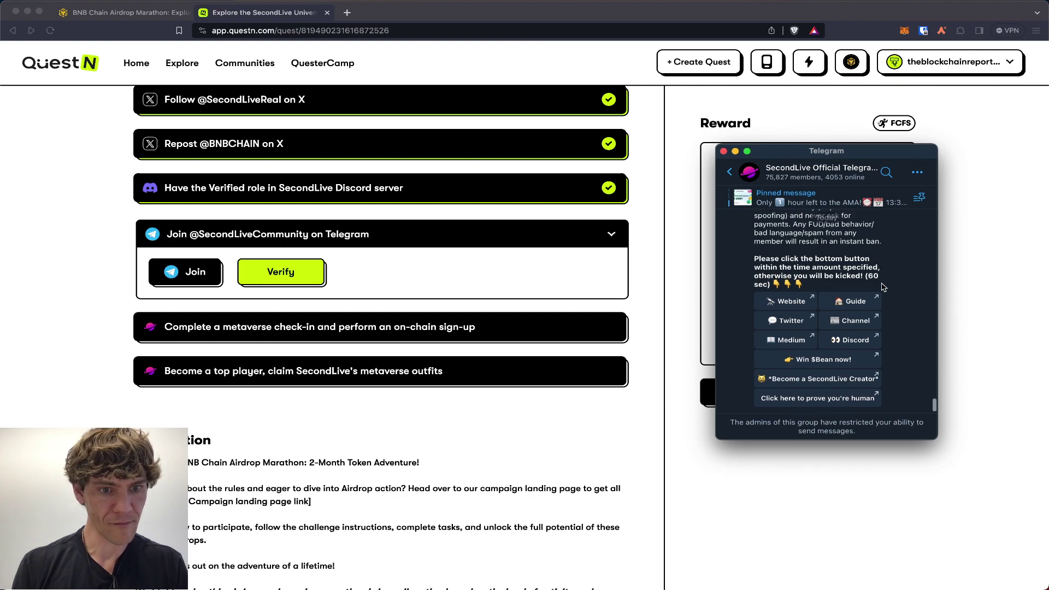
left_click(723, 151)
left_click(247, 279)
Verify the Telegram task and expand the metaverse check-in and top-player outfits tasks.
left_click(278, 275)
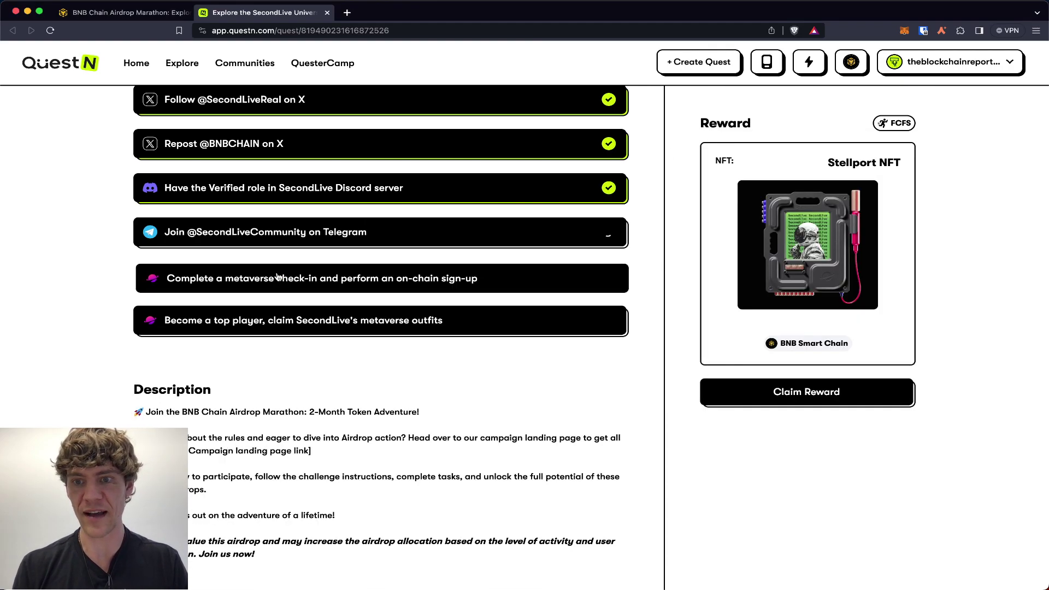
left_click(228, 289)
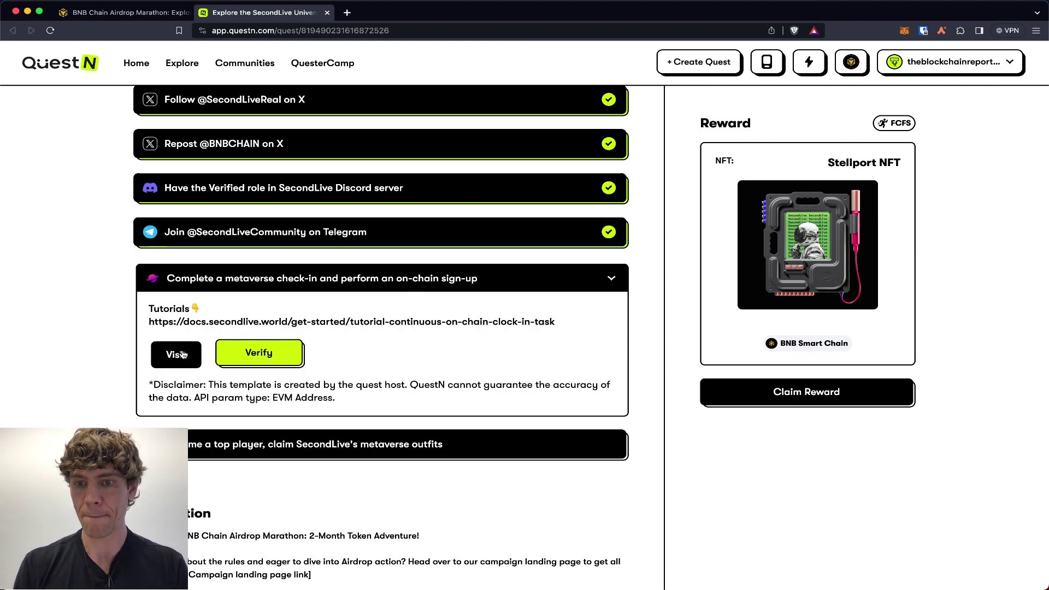
left_click(252, 449)
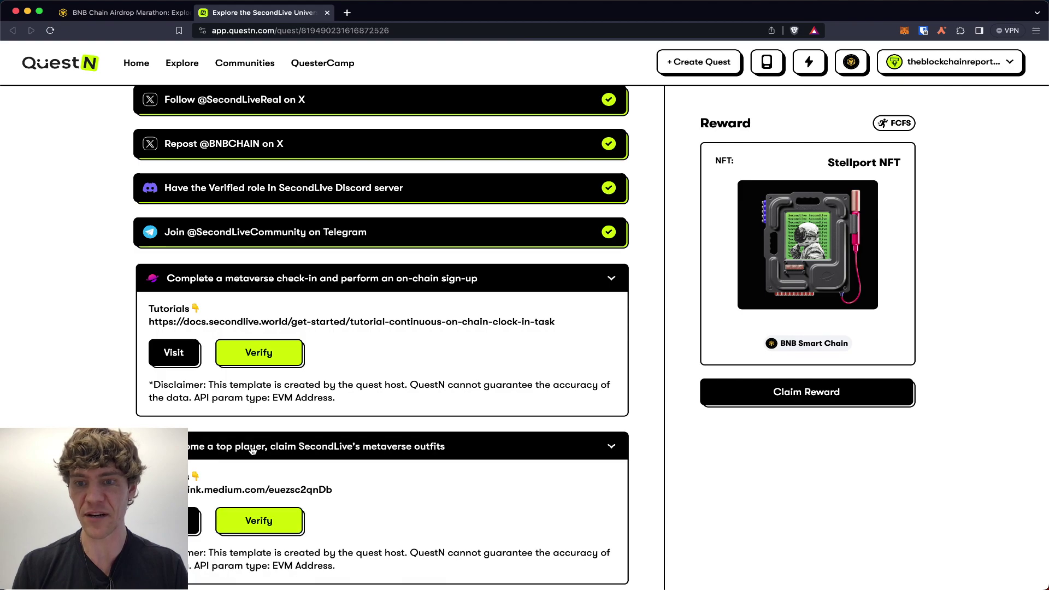
Open the SecondLive check-in page and approve the MetaMask connection to secondlive.world.
left_click(175, 355)
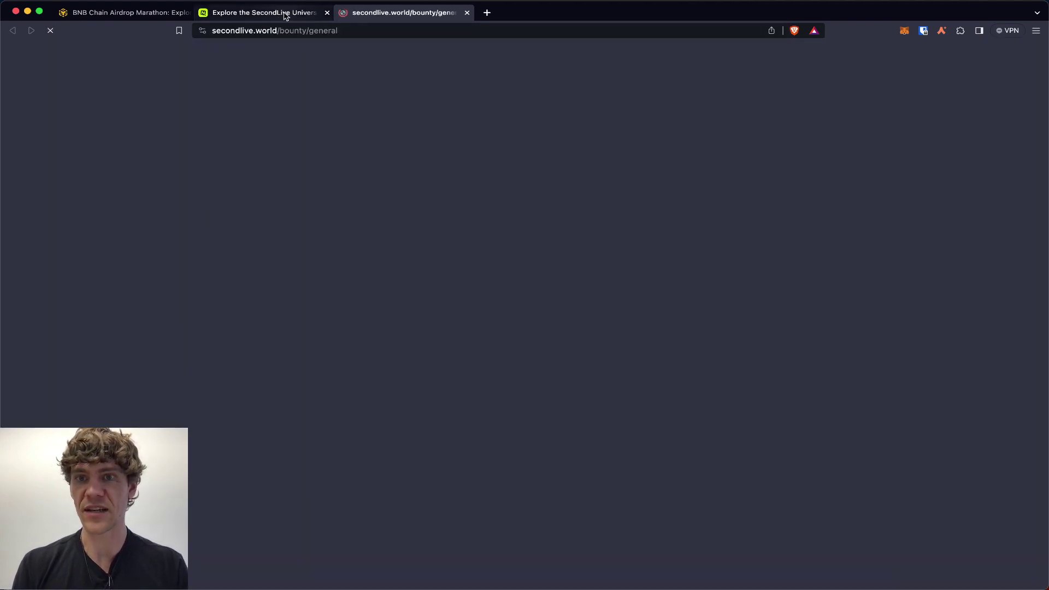
left_click(264, 12)
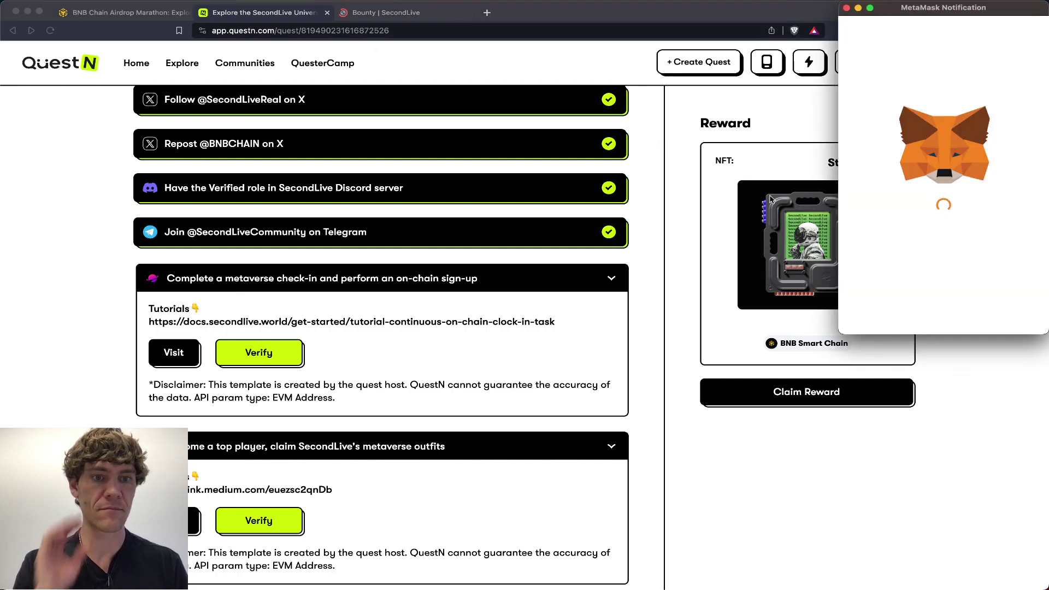
left_click(988, 308)
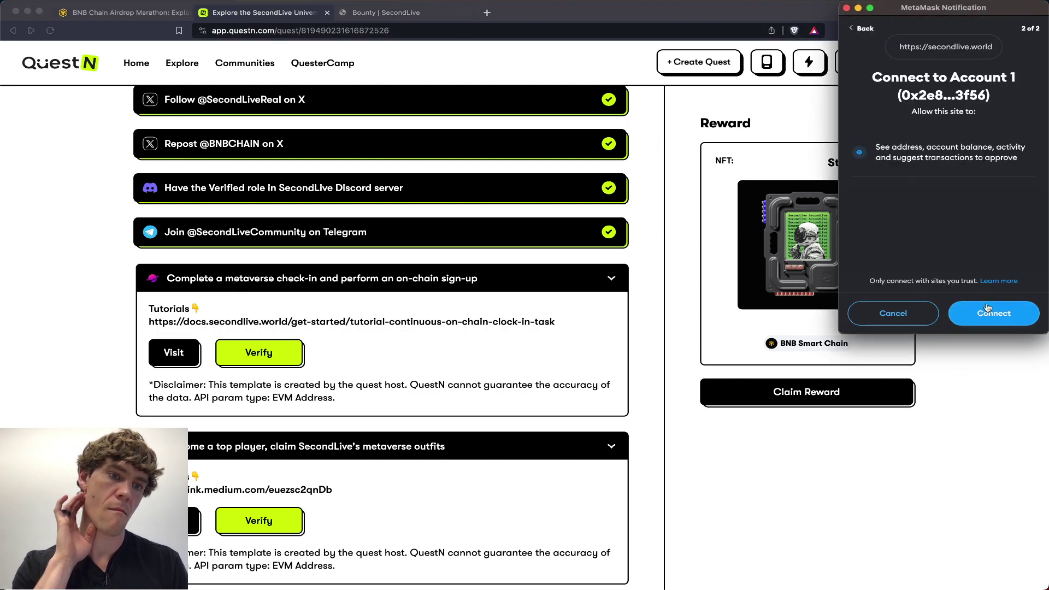
left_click(988, 308)
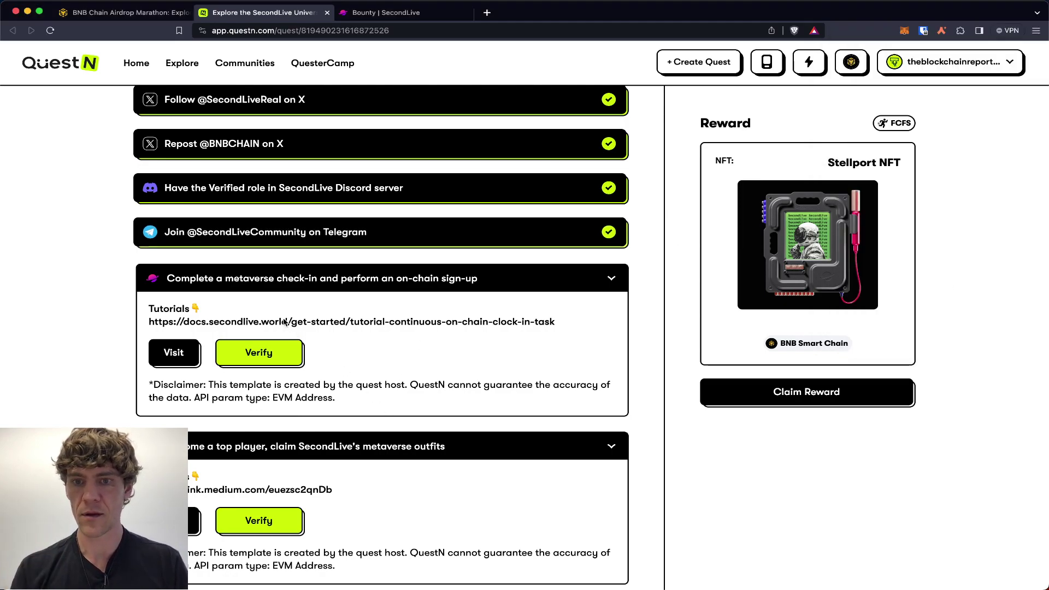
left_click(389, 13)
left_click(265, 12)
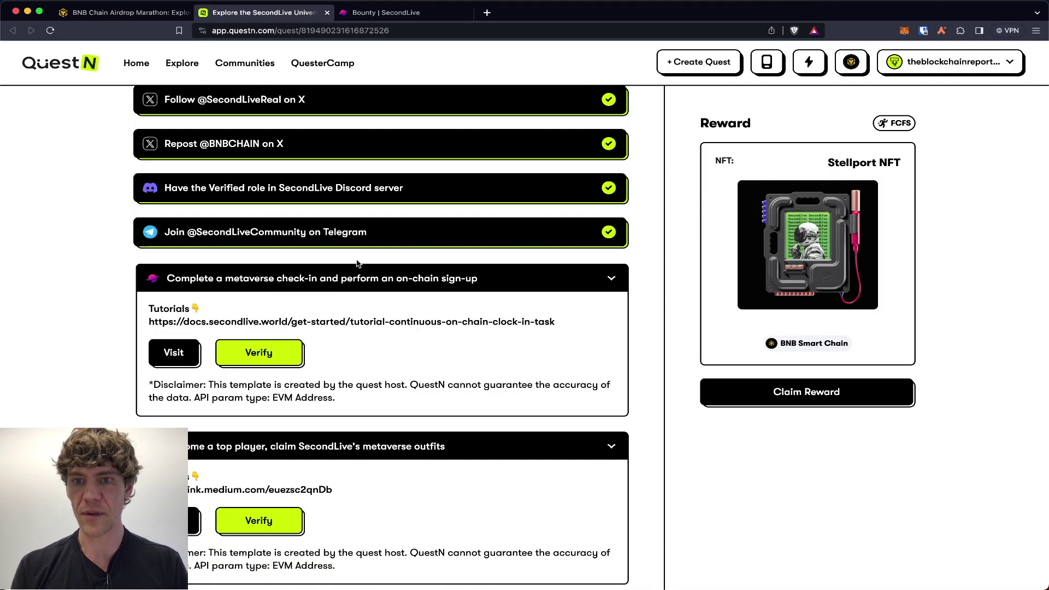
left_click(394, 13)
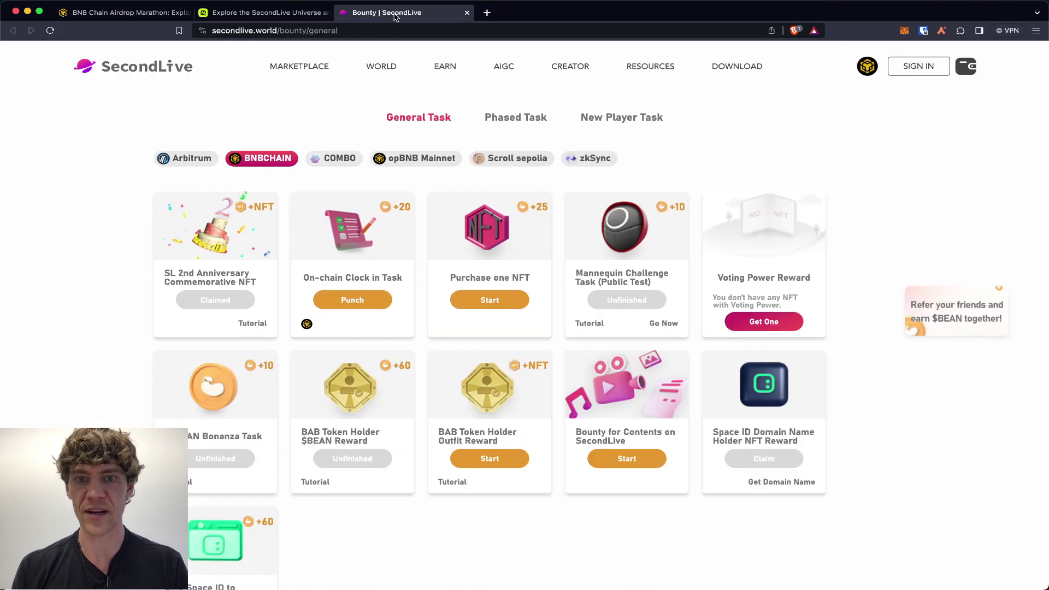
Log in to SecondLive with the crypto wallet, signing the request and solving the icon captcha.
left_click(922, 74)
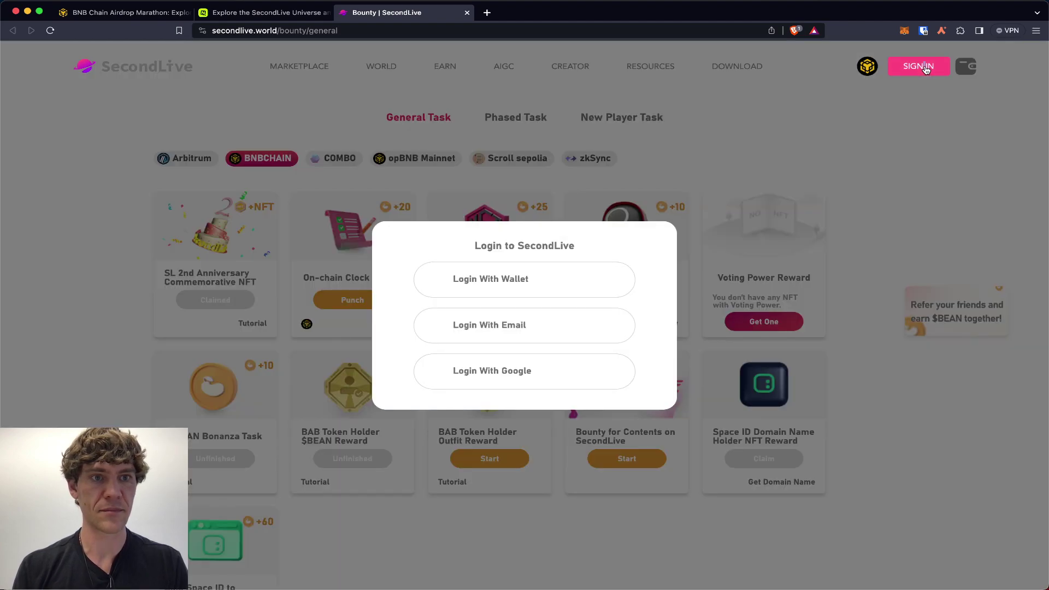
left_click(558, 279)
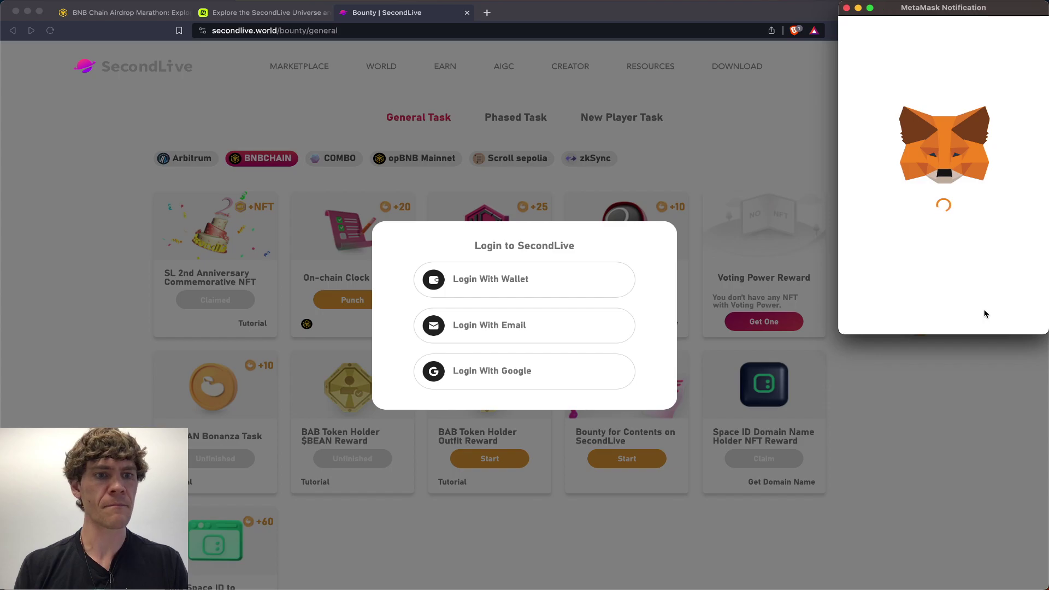
left_click(995, 292)
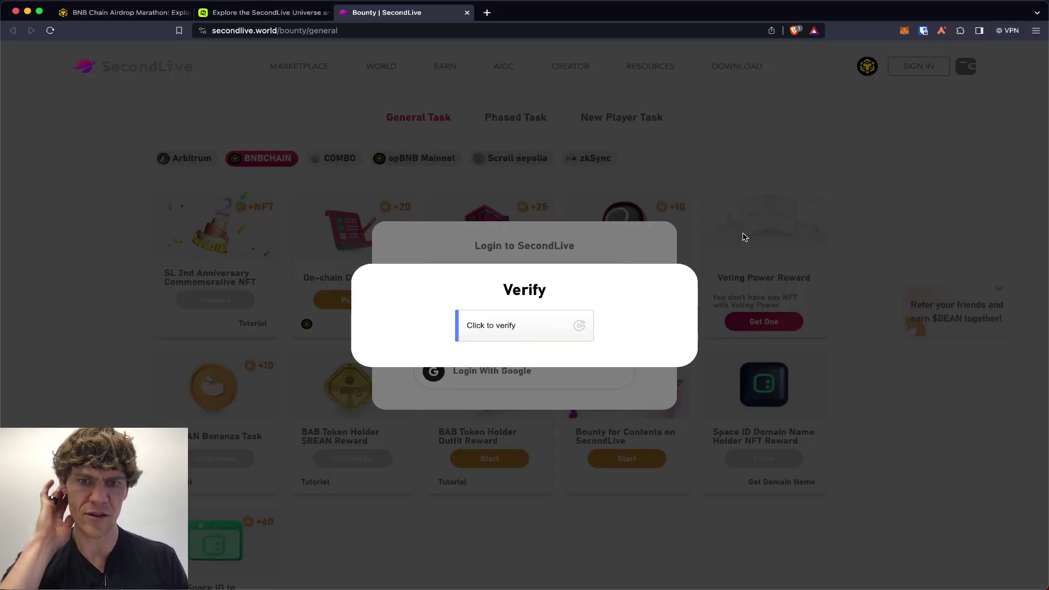
left_click(529, 336)
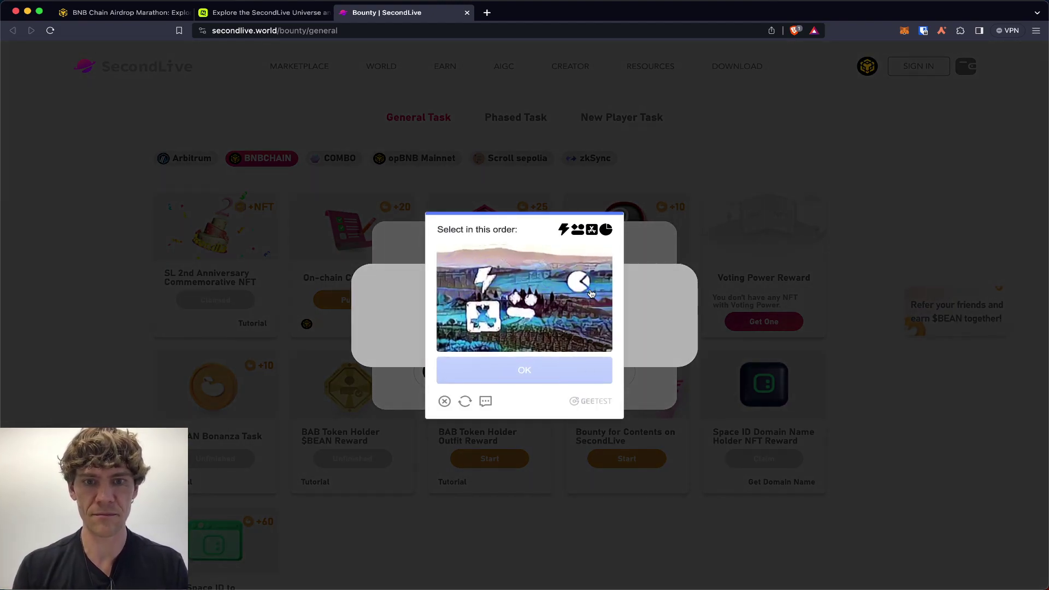
left_click(480, 278)
left_click(519, 309)
left_click(482, 317)
left_click(580, 284)
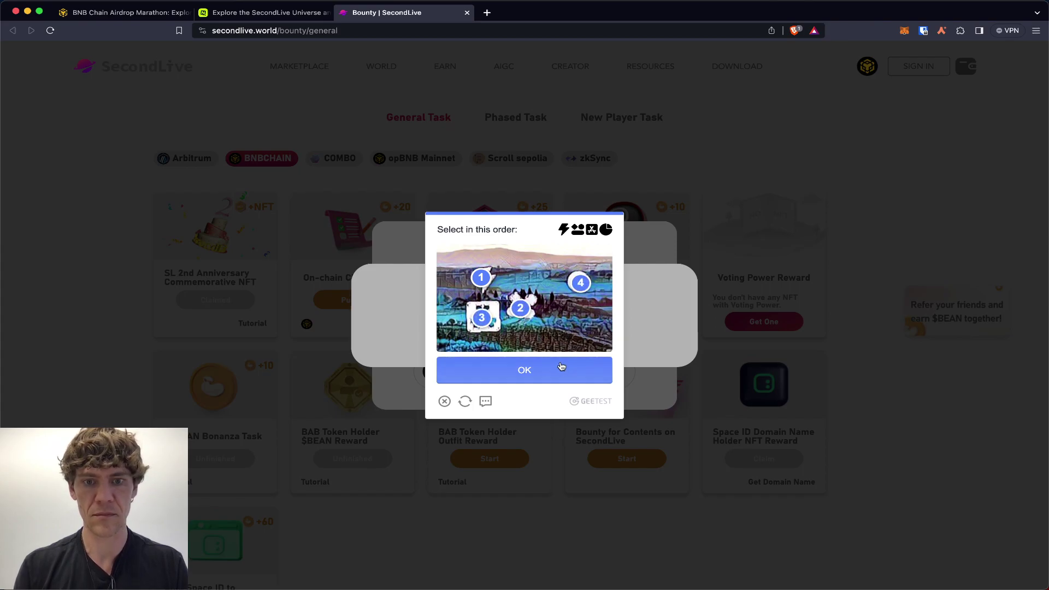
left_click(562, 371)
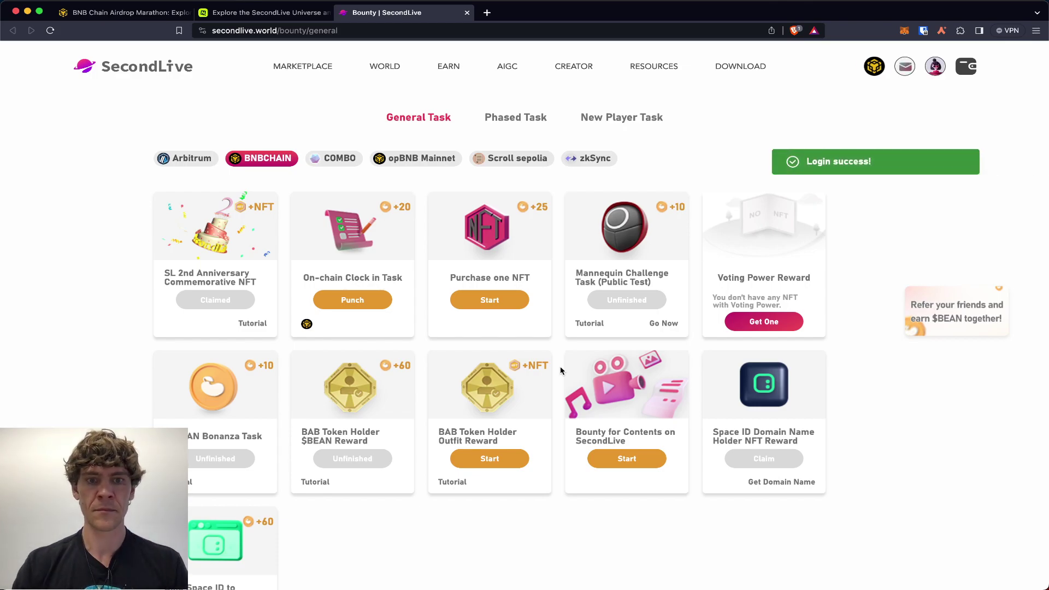
Start the On-chain Clock in Task and confirm its transaction in the wallet.
left_click(364, 304)
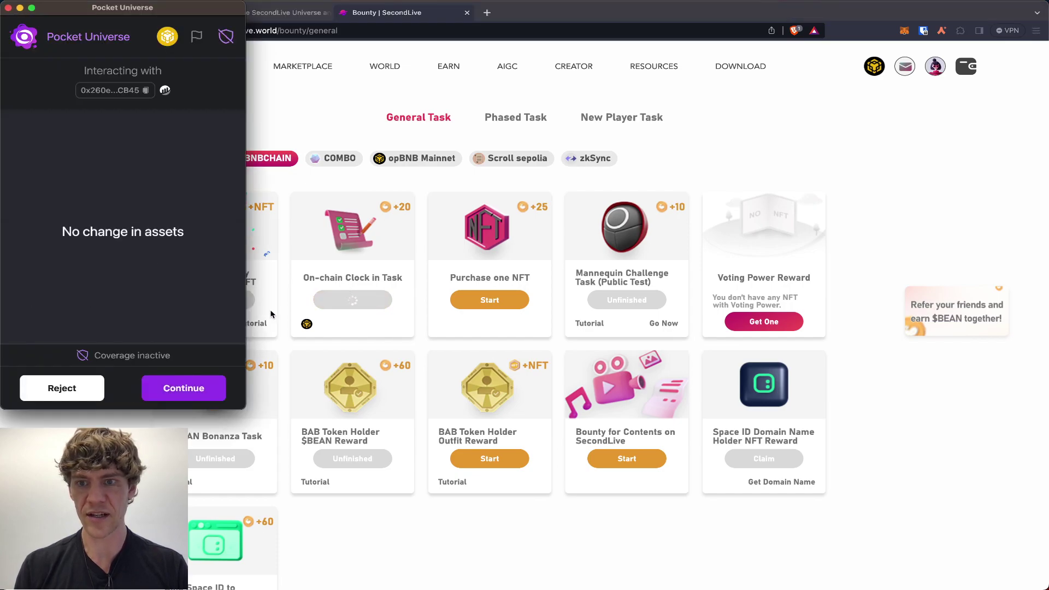
left_click(202, 386)
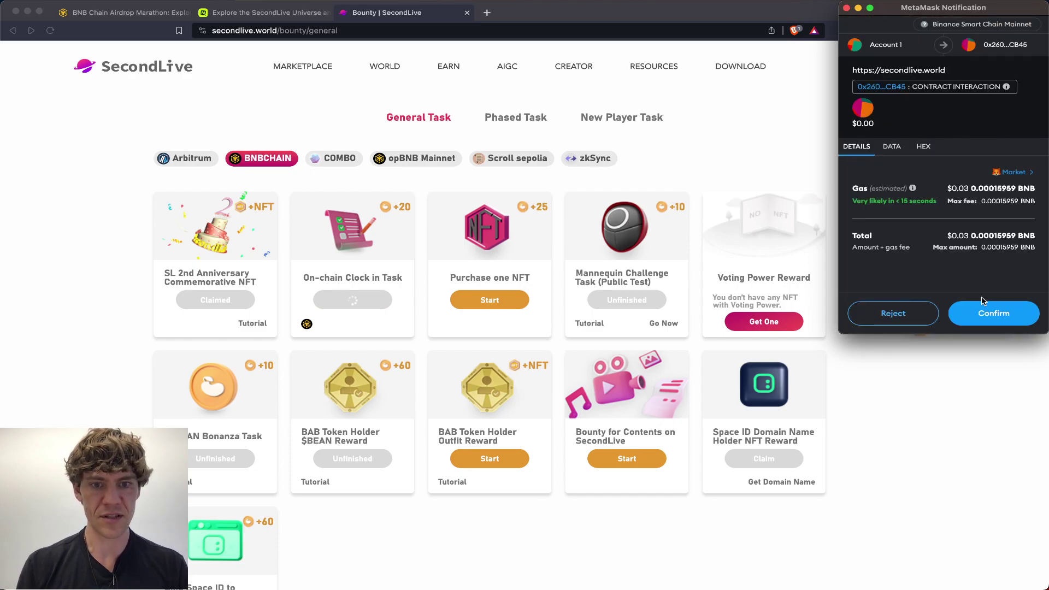
left_click(988, 313)
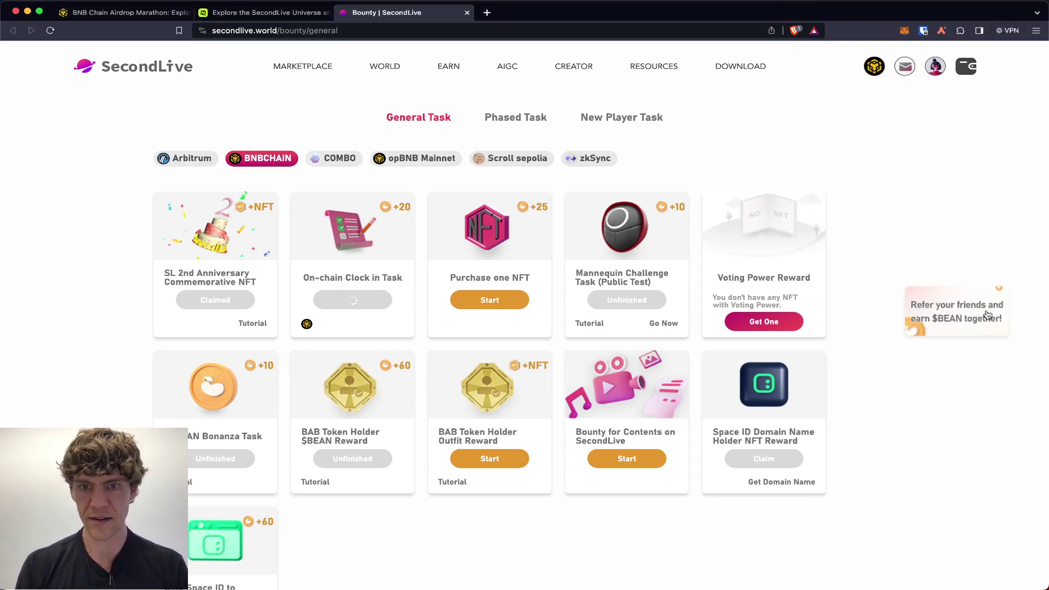
Check the clock-in countdown on the SecondLive Bounty page, then return to the QuestN quest.
left_click(158, 15)
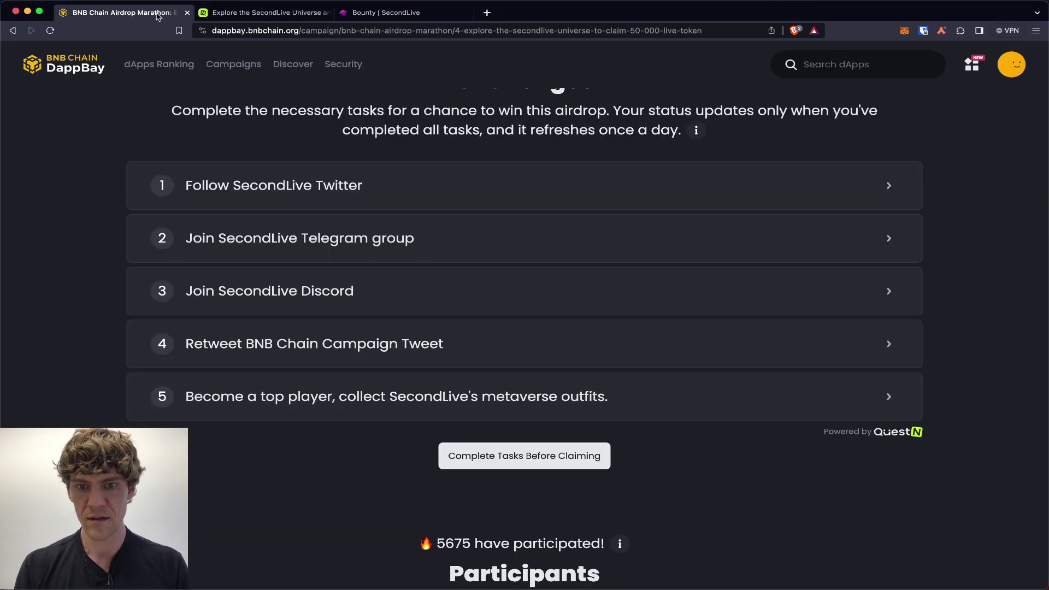
left_click(248, 12)
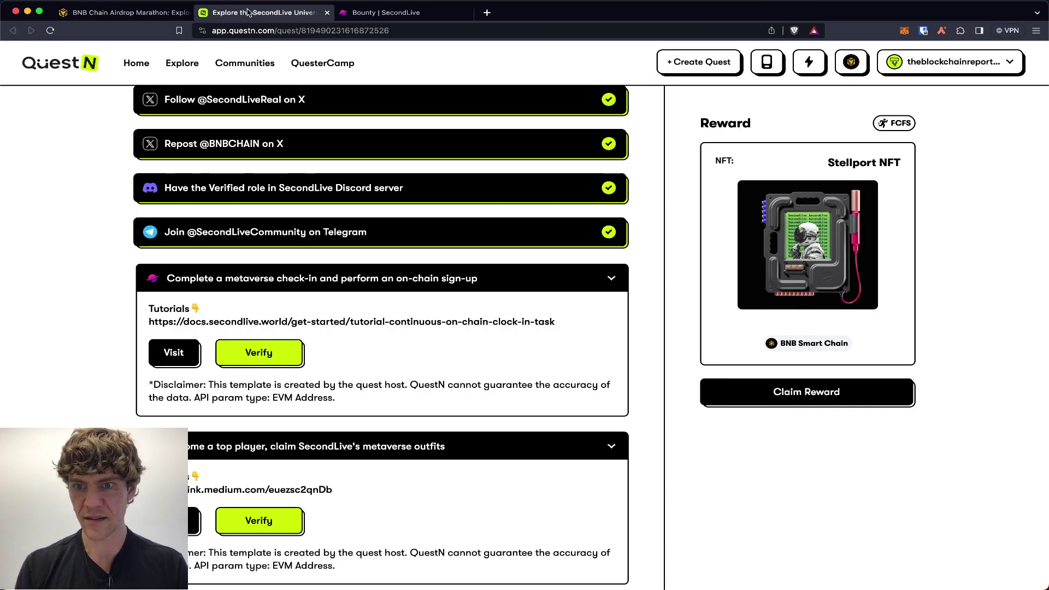
left_click(385, 12)
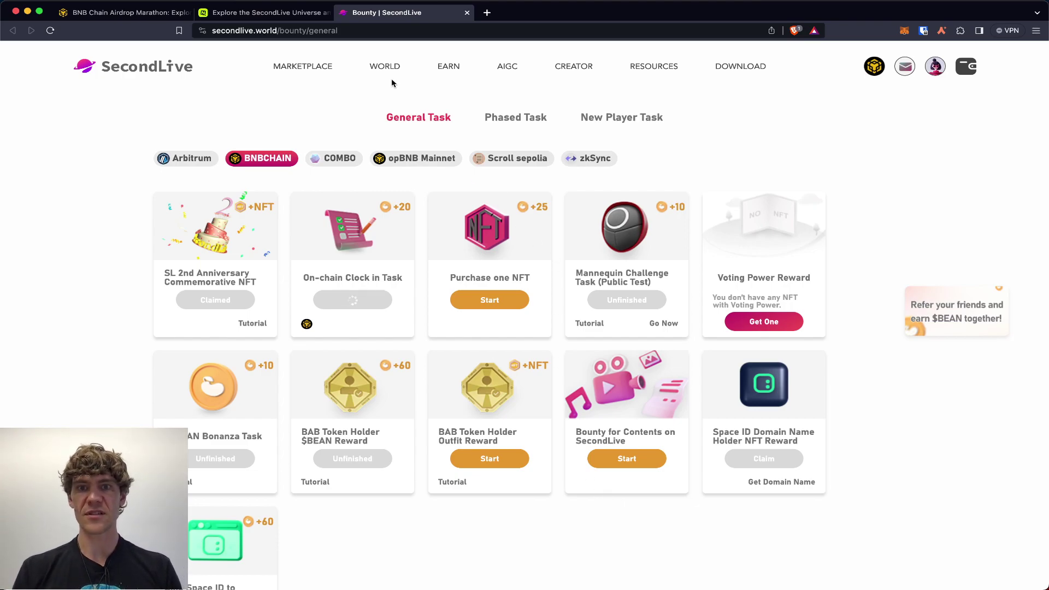
mouse_move(393, 71)
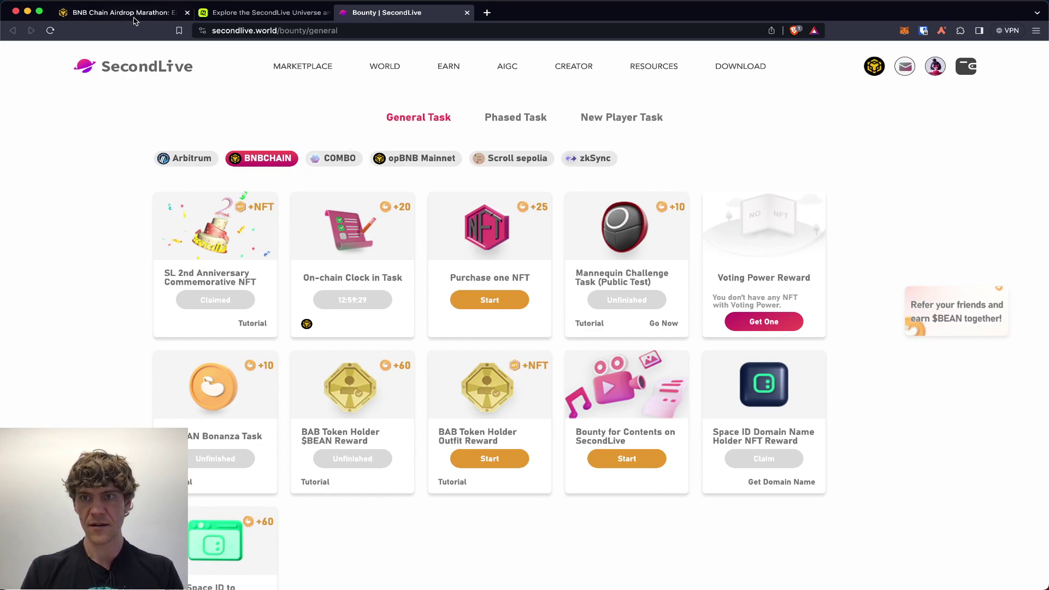
left_click(241, 16)
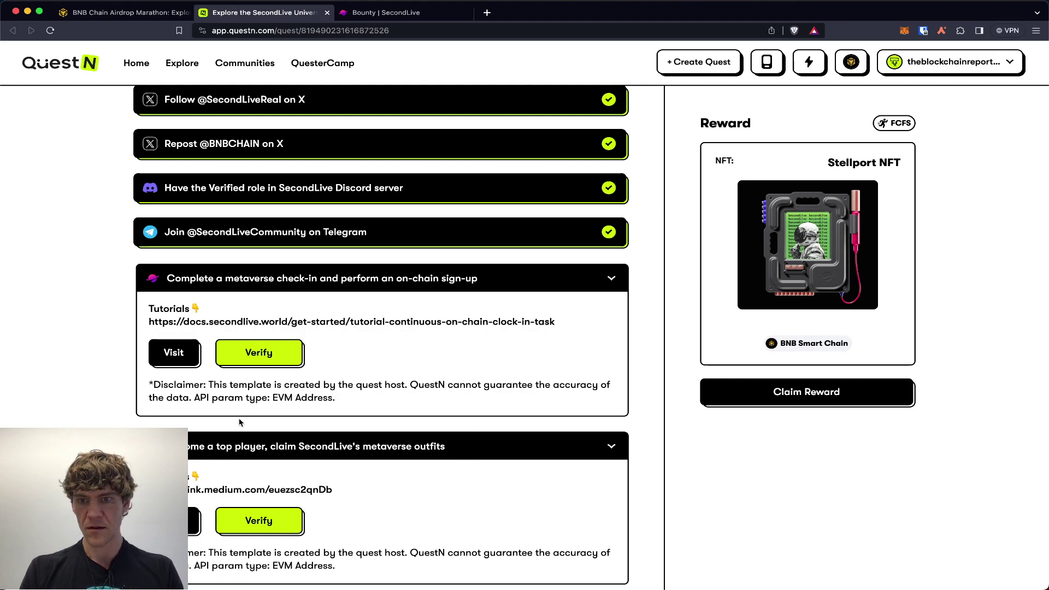
Open the check-in task's tutorial link in a new tab via Go to….
left_click_drag(150, 323, 569, 330)
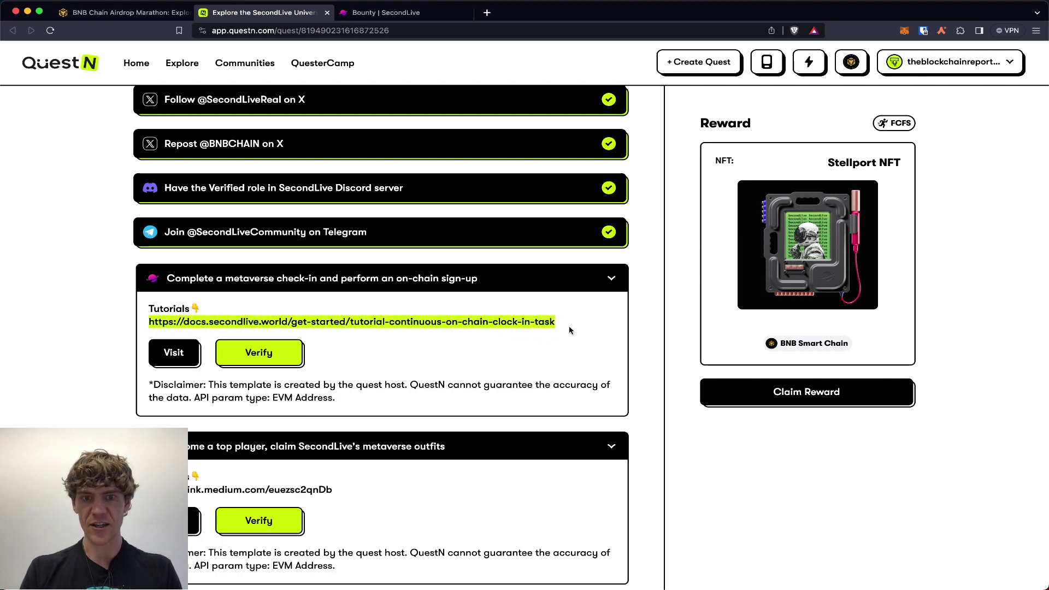
right_click(522, 319)
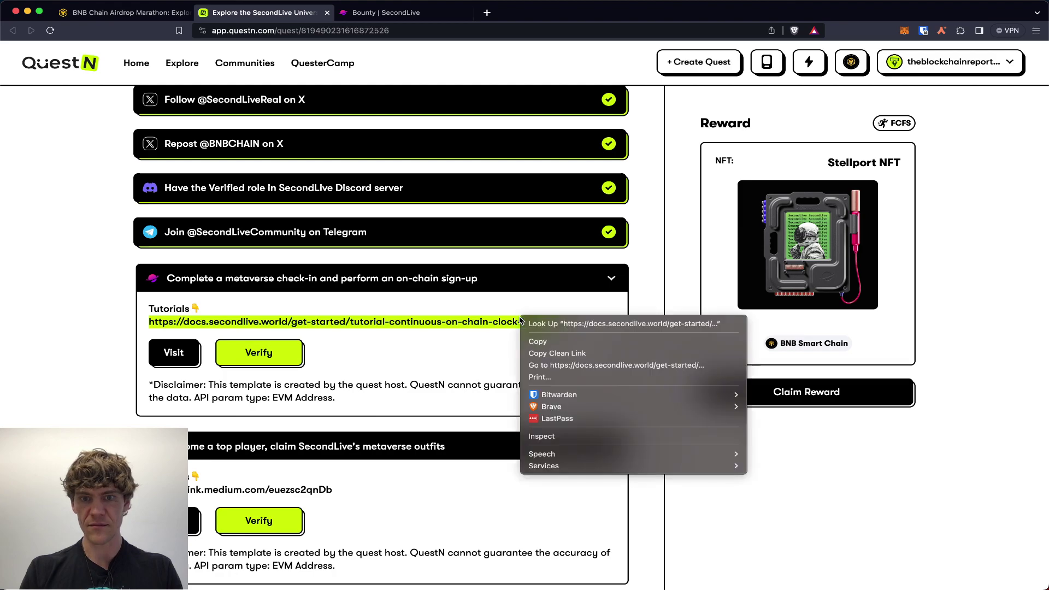
left_click(552, 365)
left_click(514, 13)
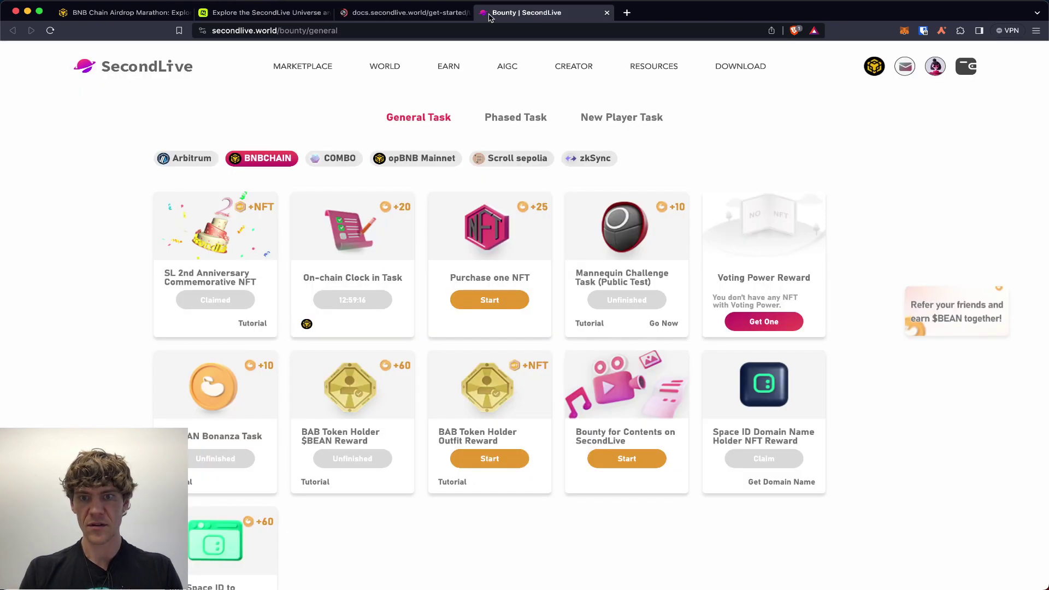
left_click(262, 12)
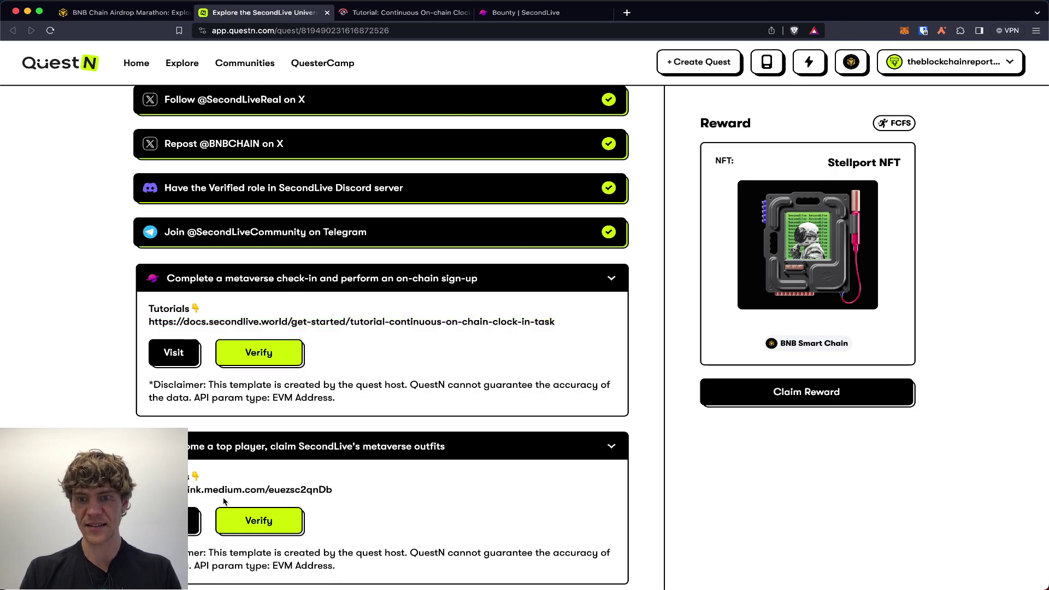
Open the outfits task's Medium tutorial link in a new tab.
left_click_drag(332, 493, 175, 491)
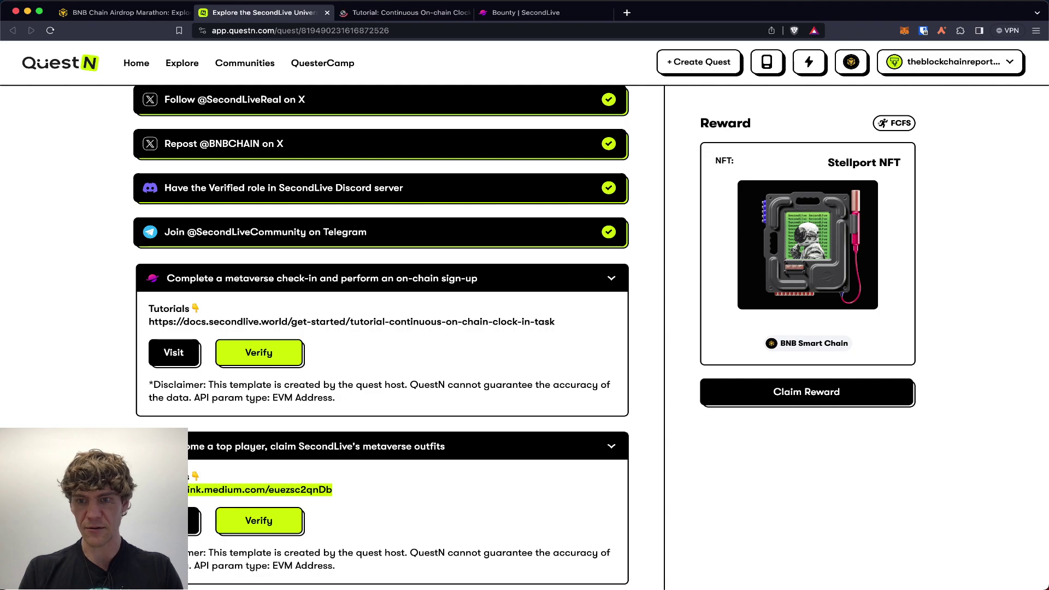
right_click(178, 490)
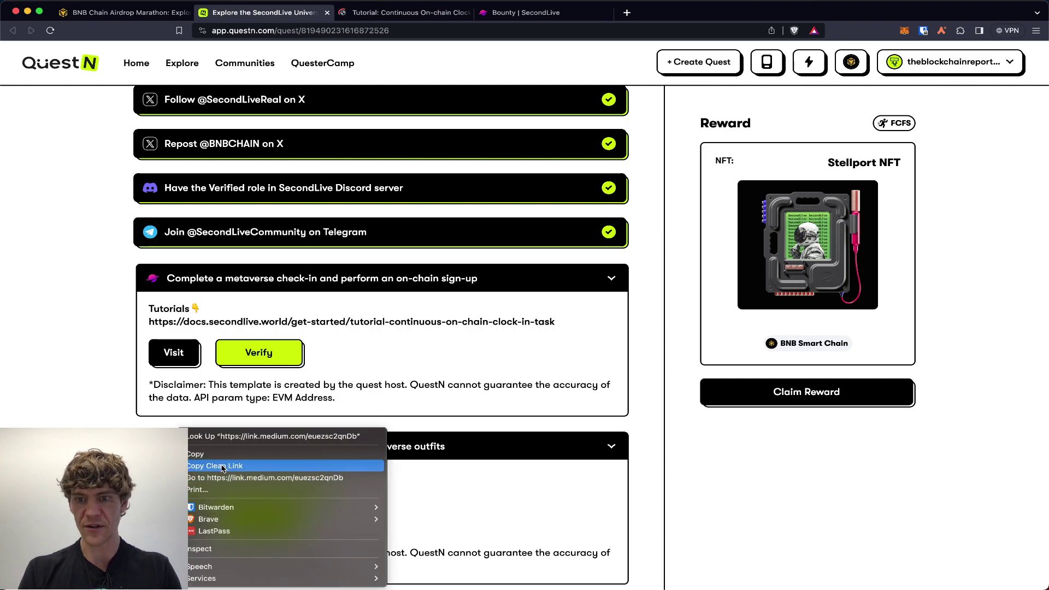
left_click(245, 476)
left_click(660, 16)
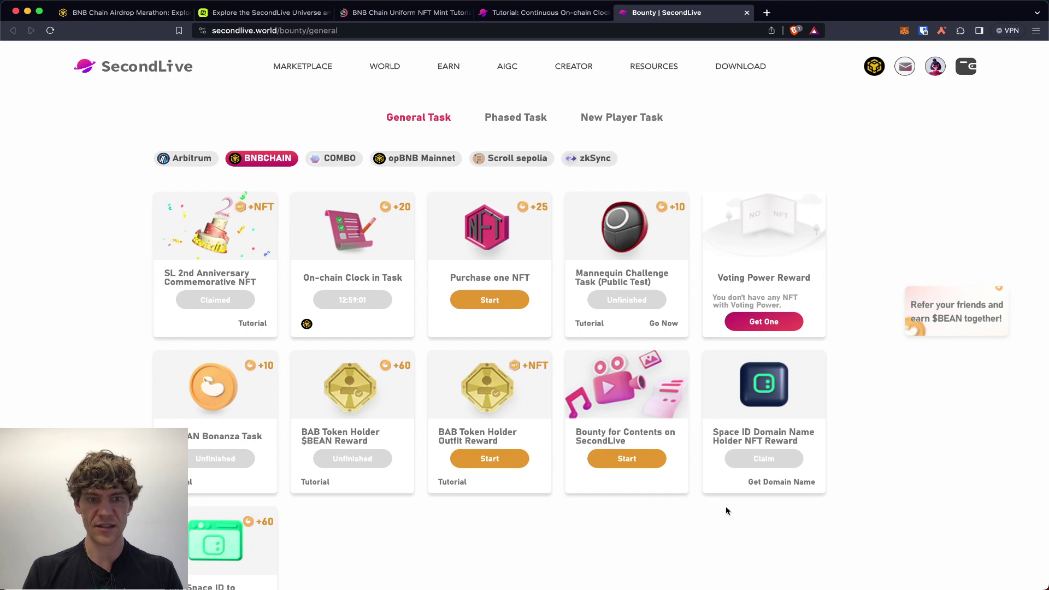
scroll(762, 429, "down", 3)
scroll(762, 433, "up", 3)
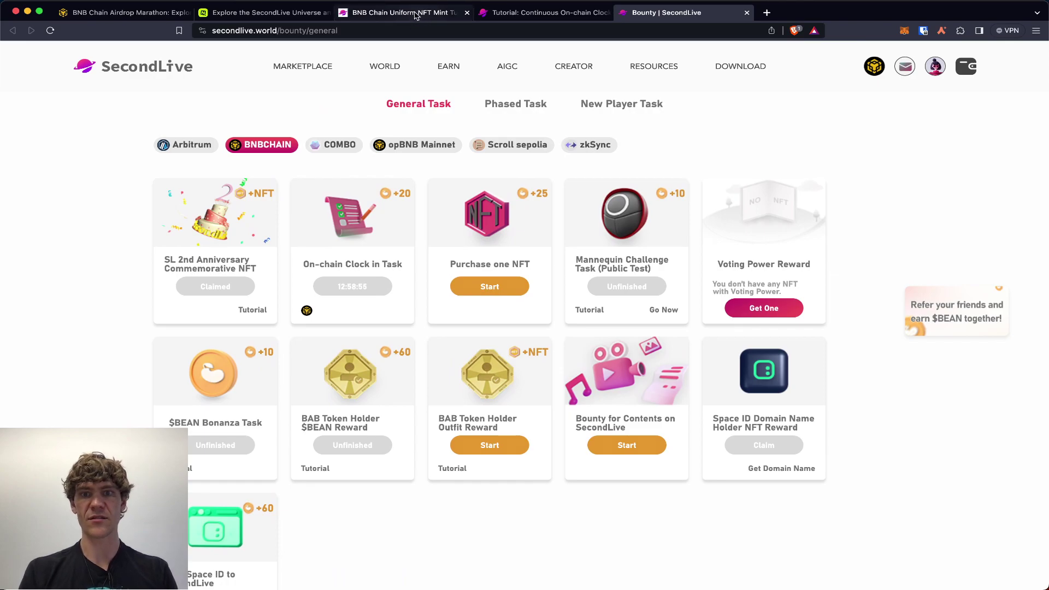
Dismiss Medium's sign-up panel and read the Continuous On-chain Clock-in tutorial.
left_click(416, 13)
scroll(731, 200, "down", 4)
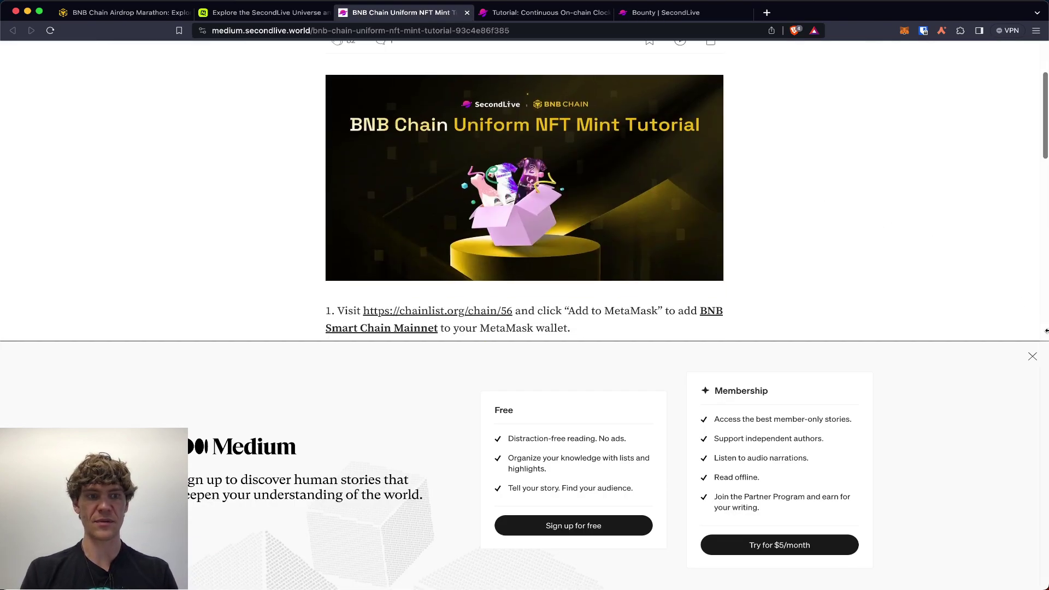
left_click(1032, 356)
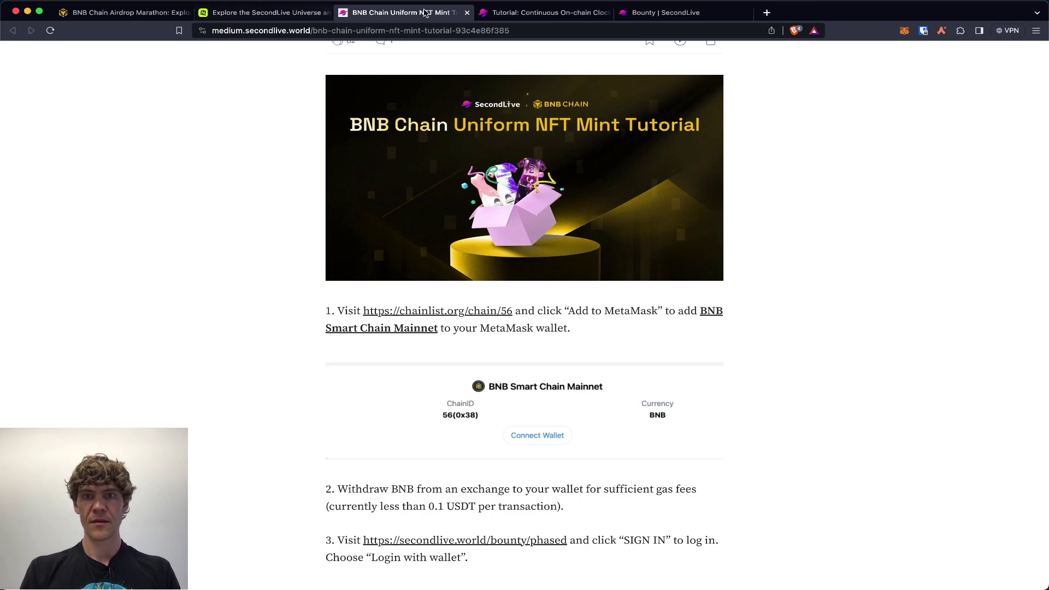
left_click(546, 13)
scroll(748, 369, "down", 5)
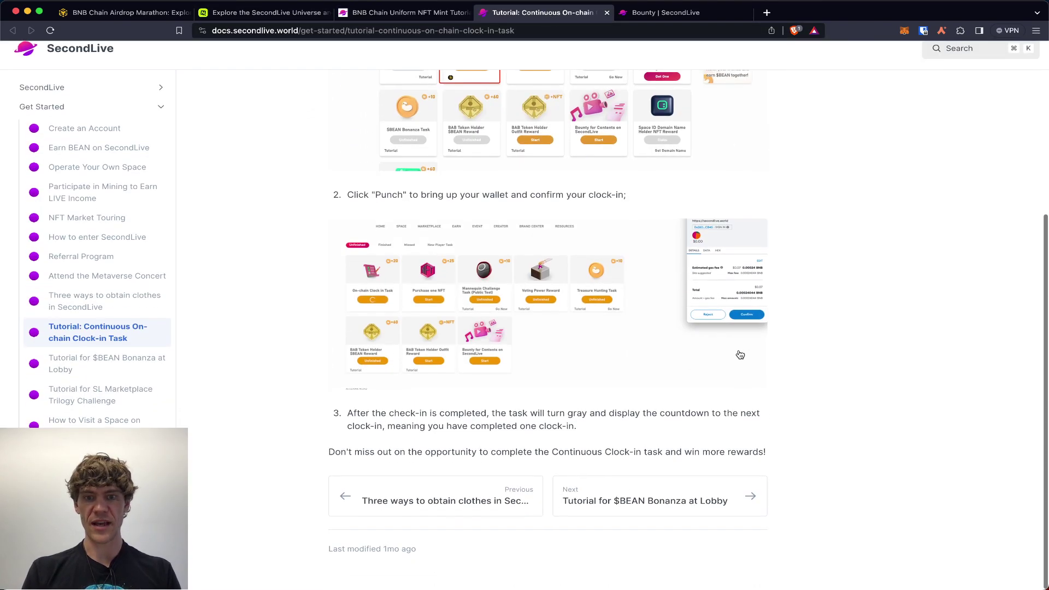
Close the clock-in tutorial and verify the metaverse check-in task on QuestN.
left_click(606, 13)
left_click(262, 12)
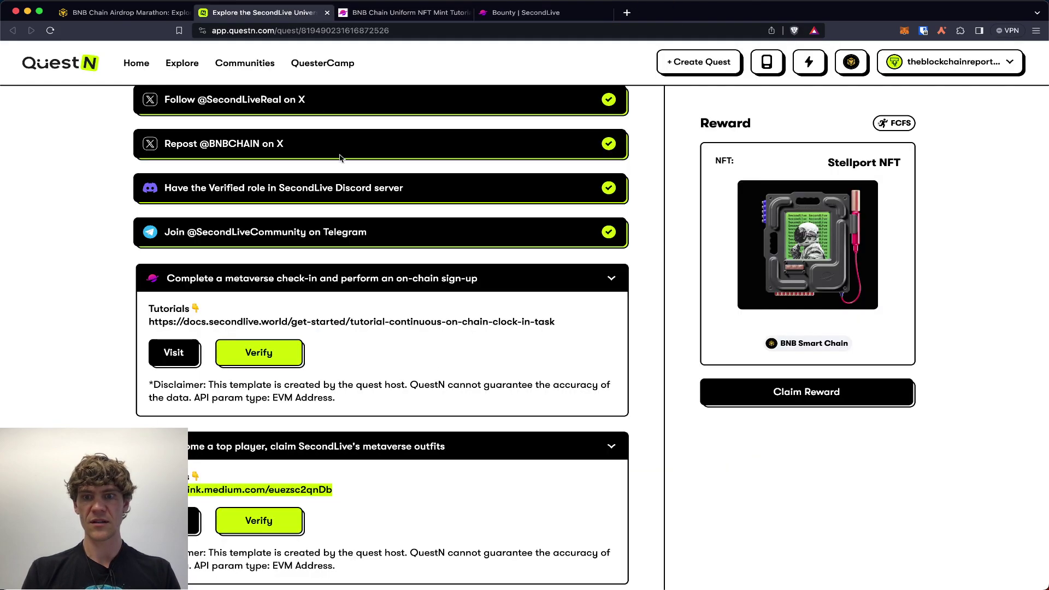
left_click(271, 363)
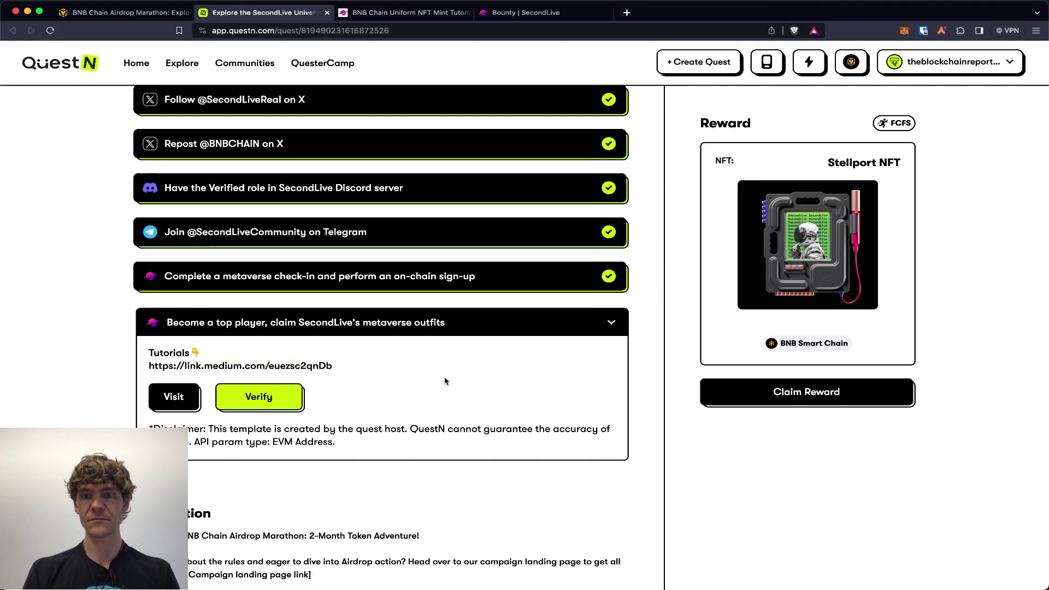
Skim the BNB Chain Uniform NFT Mint Tutorial's wallet, sign-in and Mystery Box steps.
left_click(431, 12)
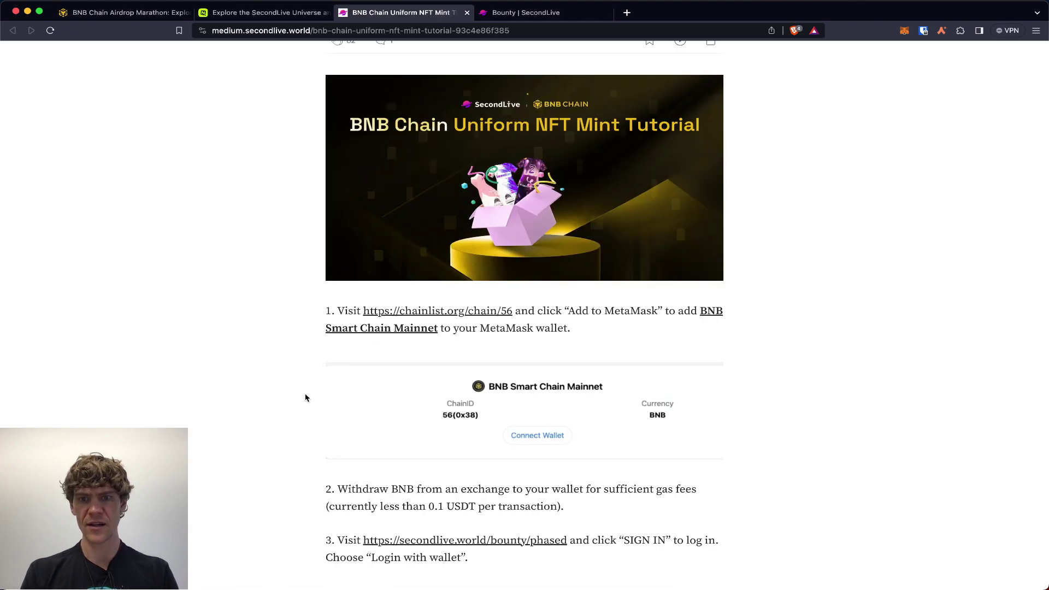
scroll(305, 397, "down", 3)
scroll(306, 398, "down", 8)
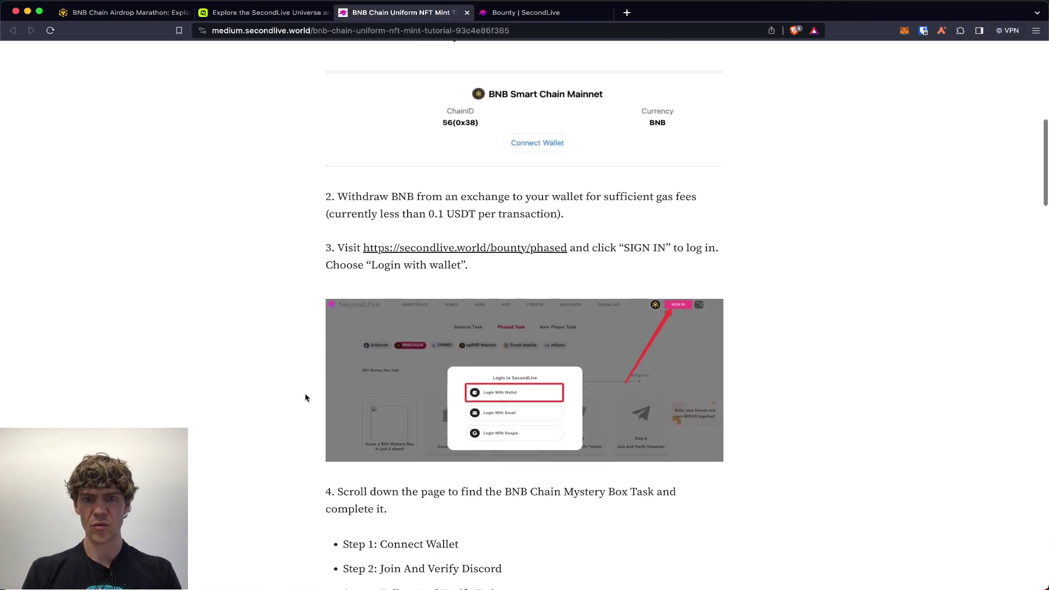
scroll(305, 398, "down", 1)
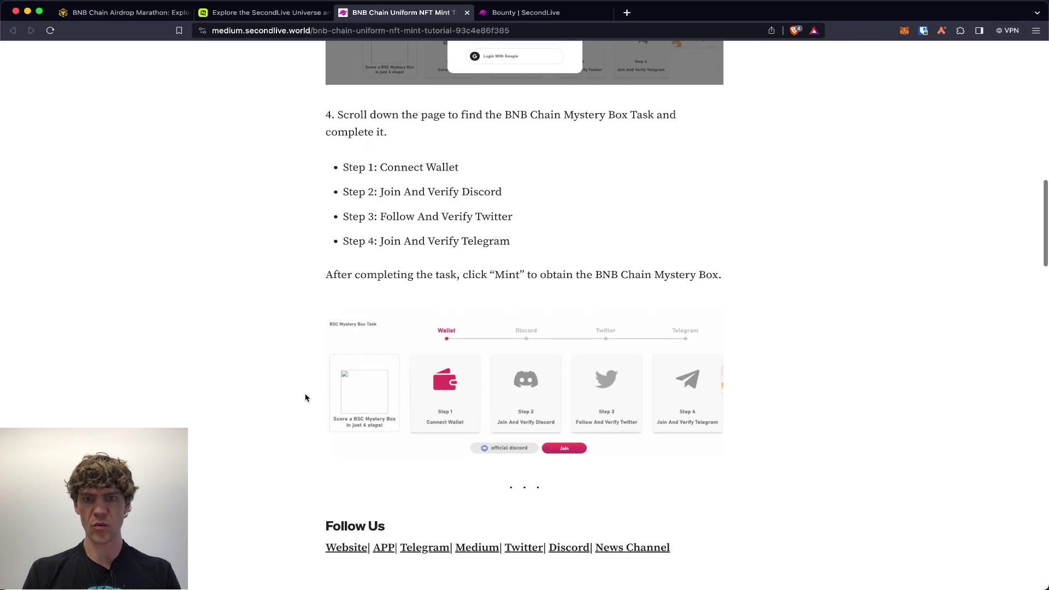
scroll(305, 398, "up", 5)
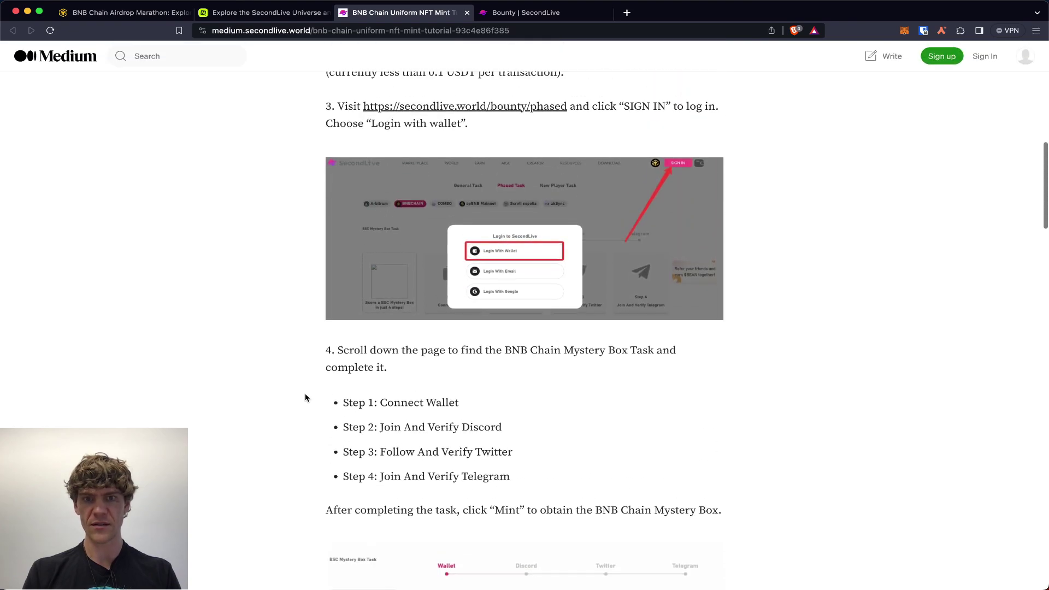
scroll(306, 398, "up", 6)
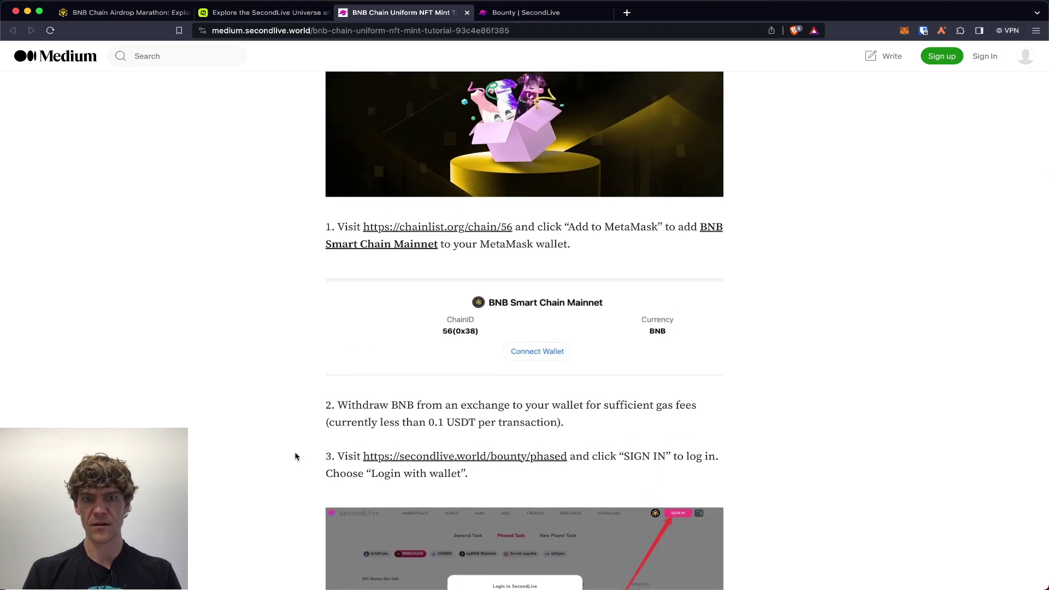
Verify the top-player metaverse outfits task on QuestN.
left_click(262, 12)
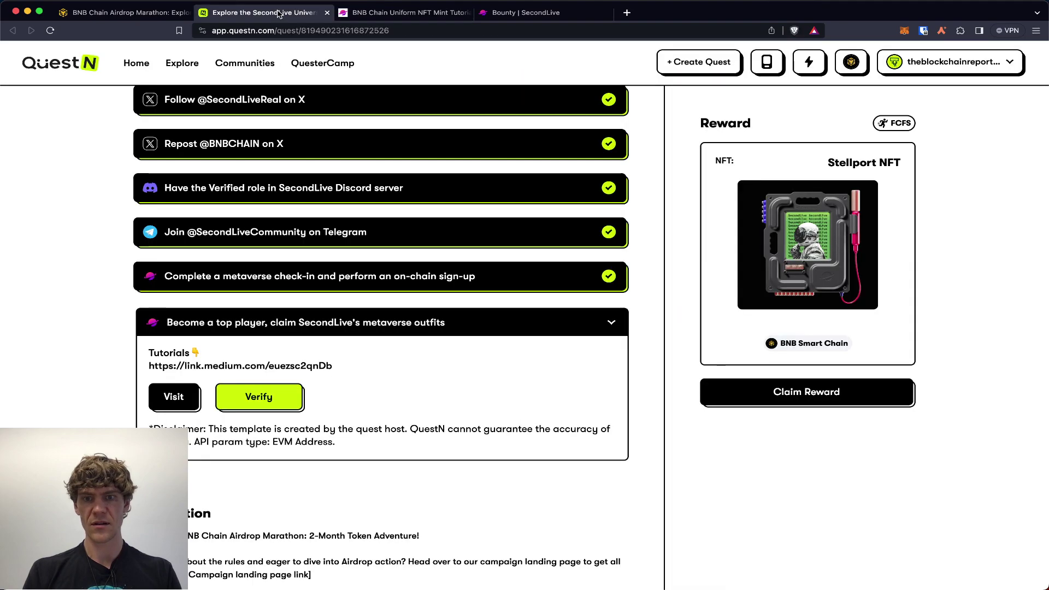
left_click(278, 394)
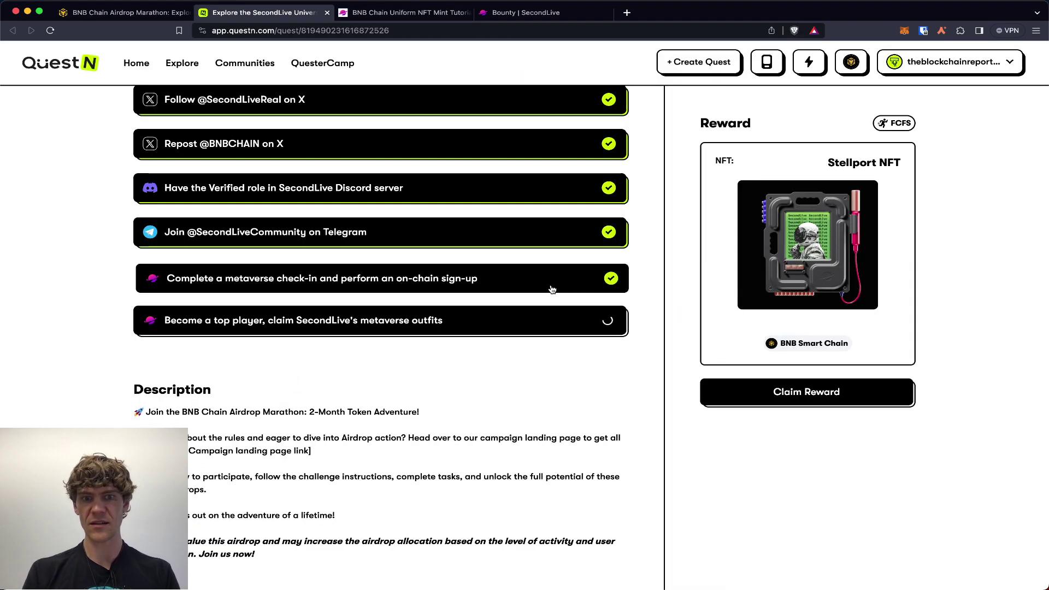
left_click(527, 13)
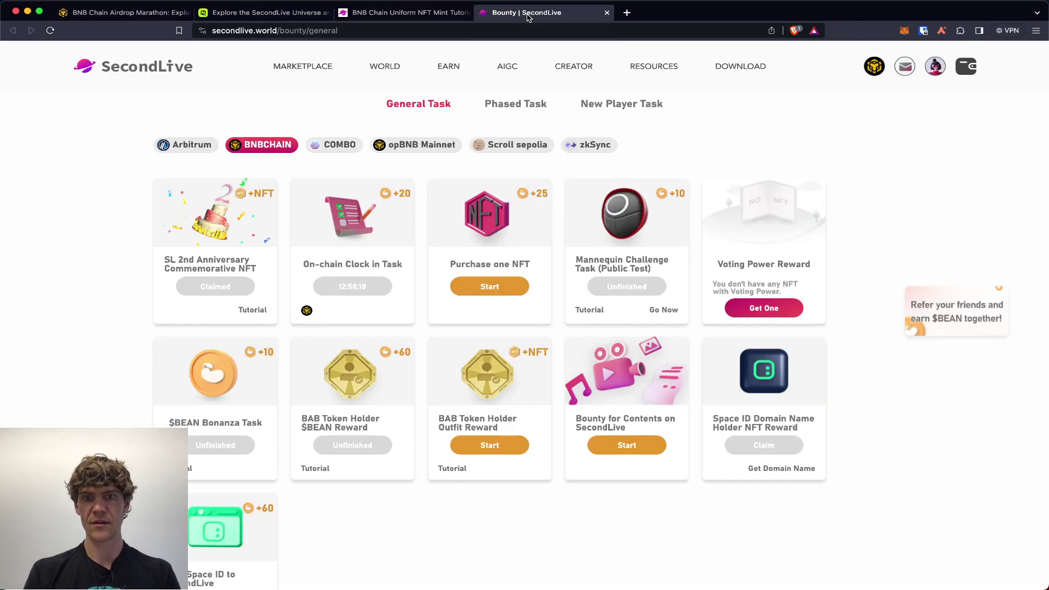
left_click(295, 14)
Scroll the Uniform NFT Mint tutorial to step 4 on the four-step Mystery Box Task.
left_click(417, 12)
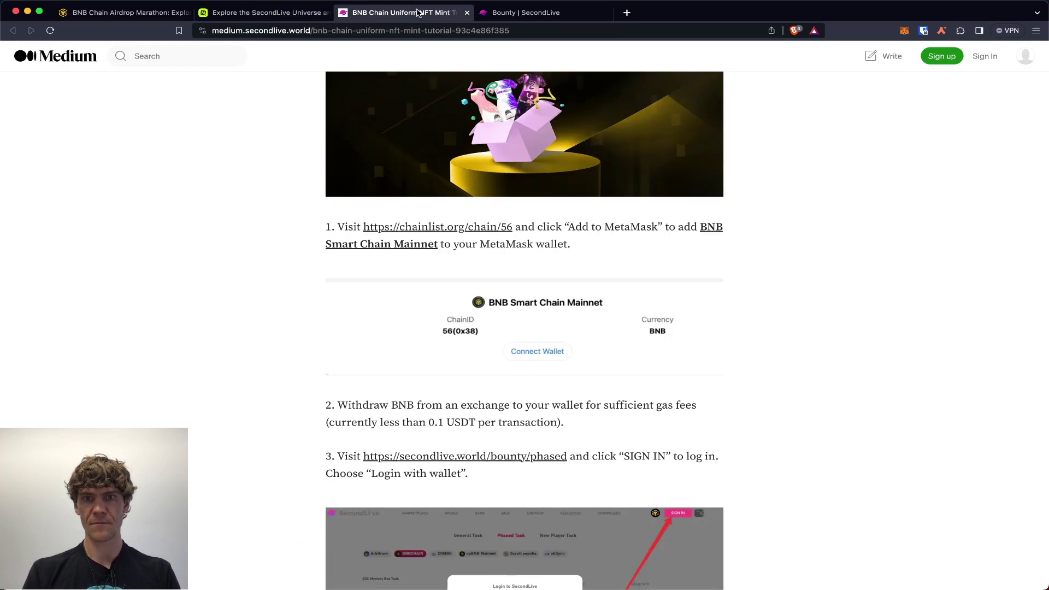
scroll(720, 336, "down", 8)
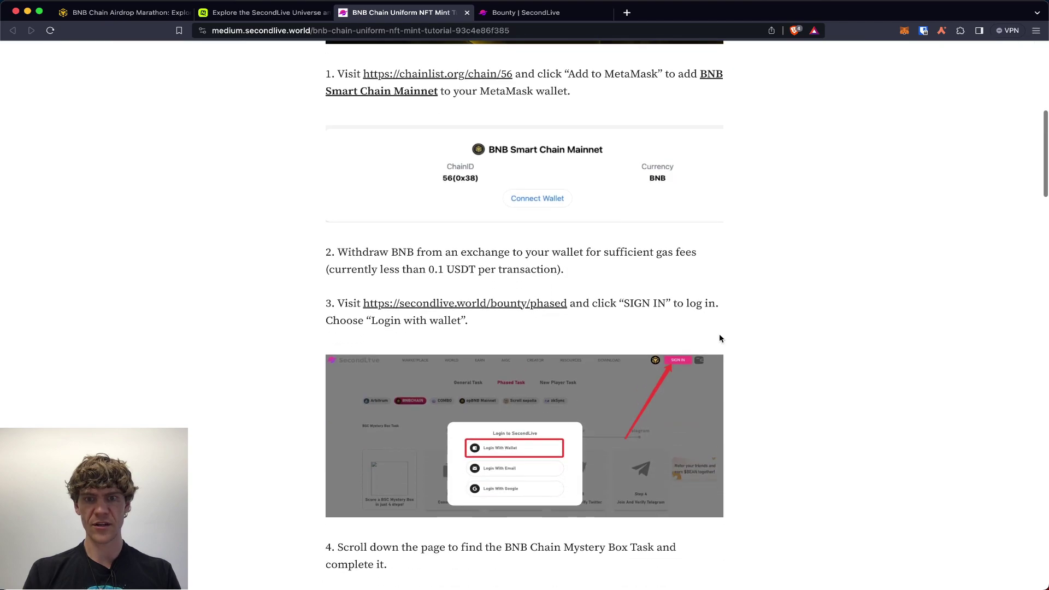
scroll(827, 358, "down", 2)
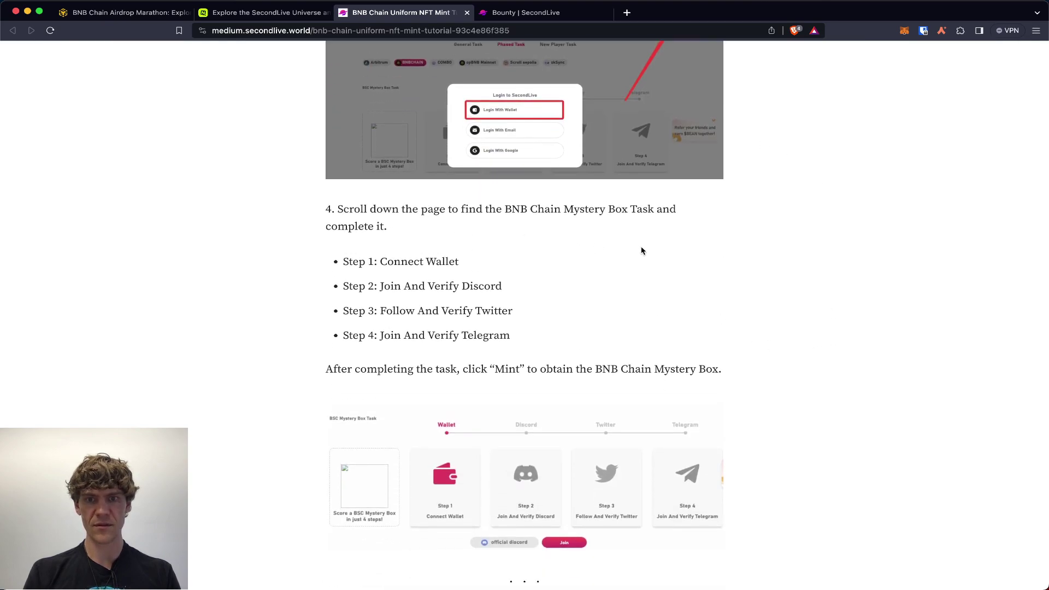
left_click(532, 12)
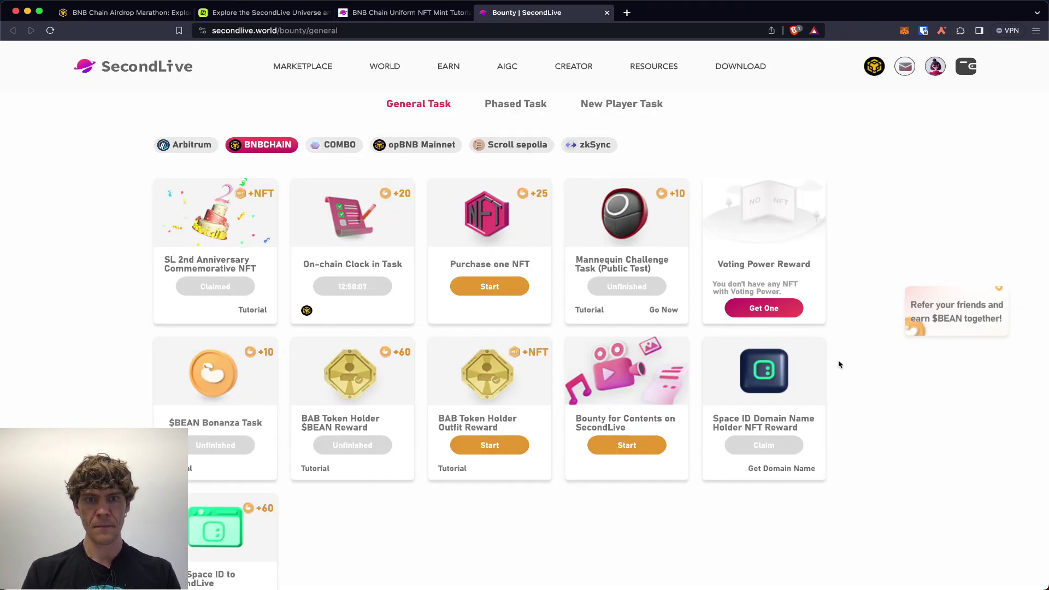
scroll(840, 366, "down", 2)
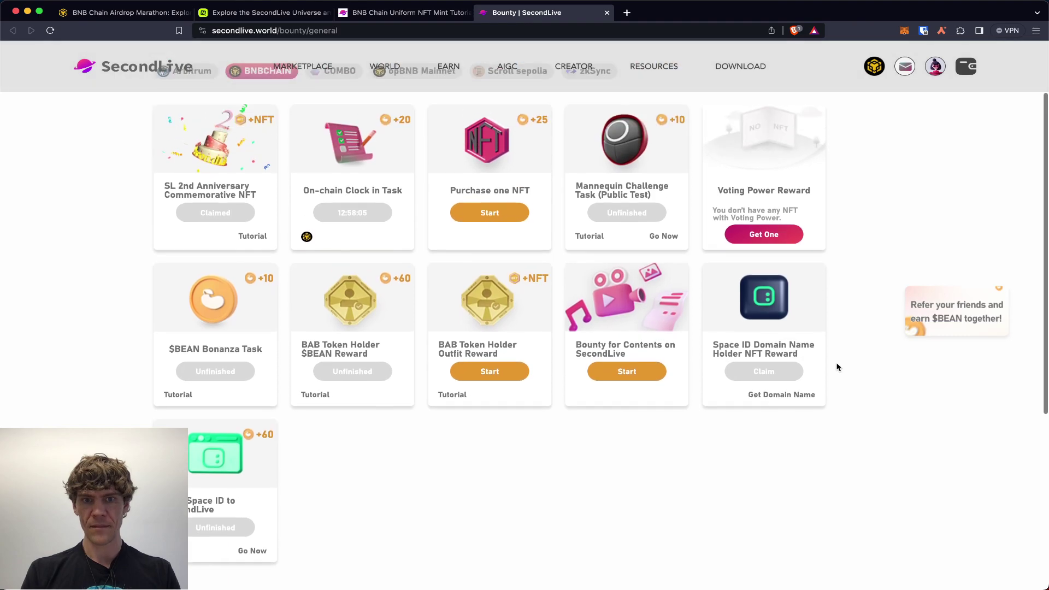
scroll(838, 366, "up", 2)
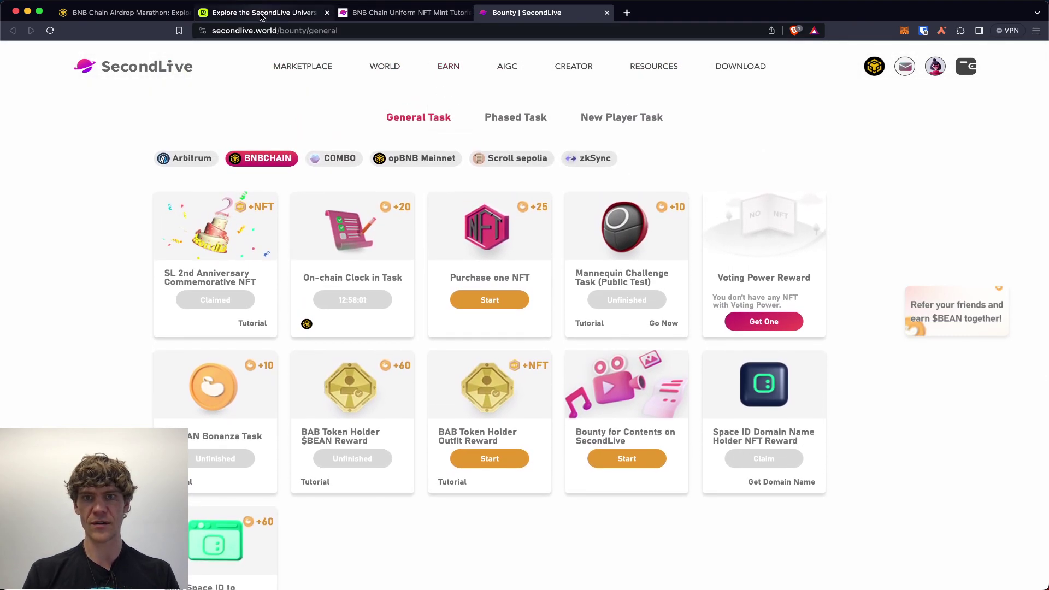
left_click(413, 12)
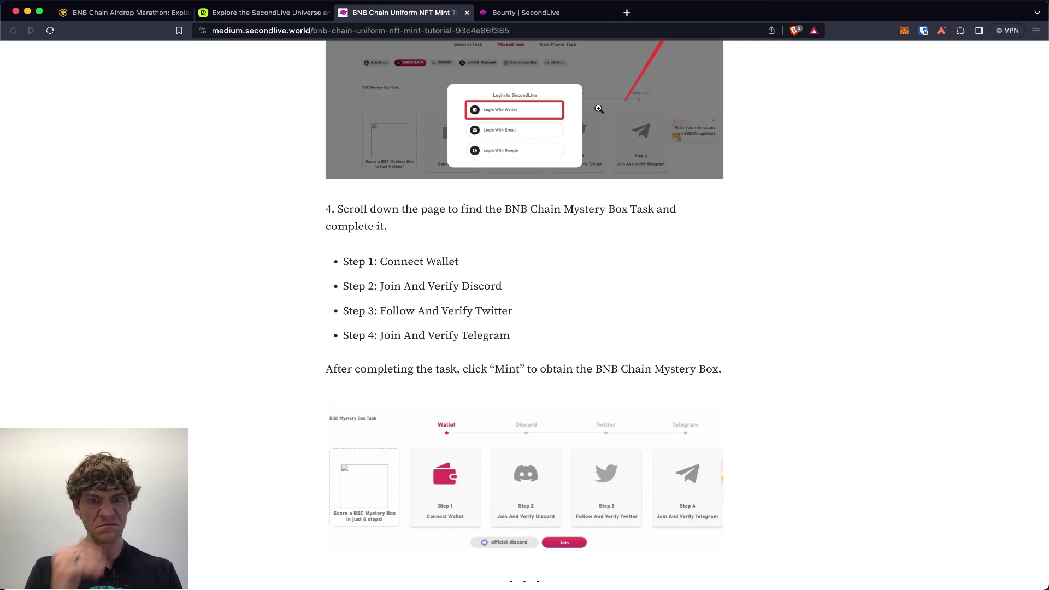
scroll(618, 125, "up", 3)
scroll(618, 125, "down", 5)
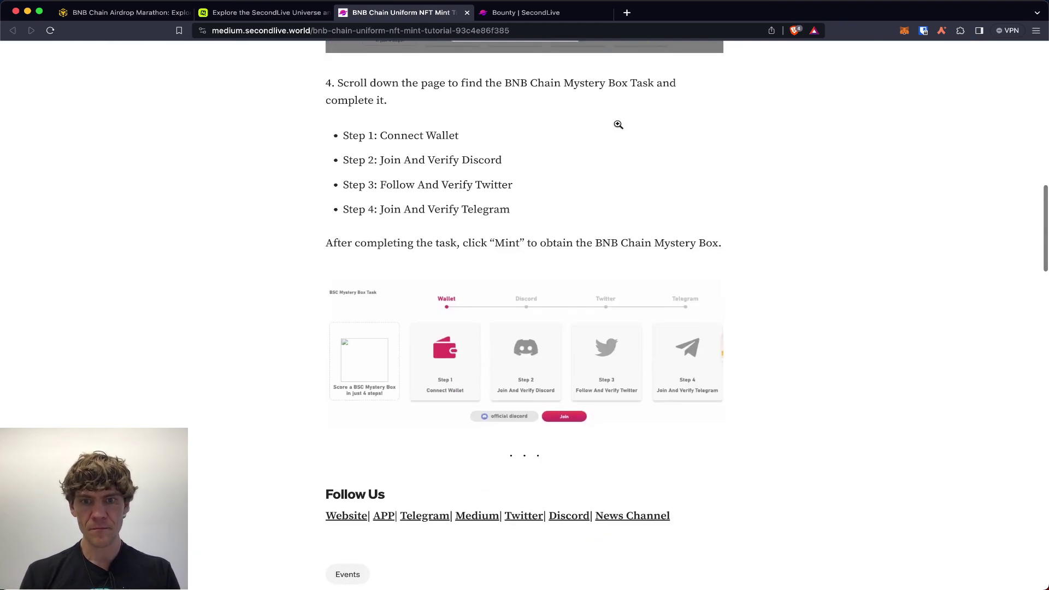
right_click(618, 123)
left_click(576, 254)
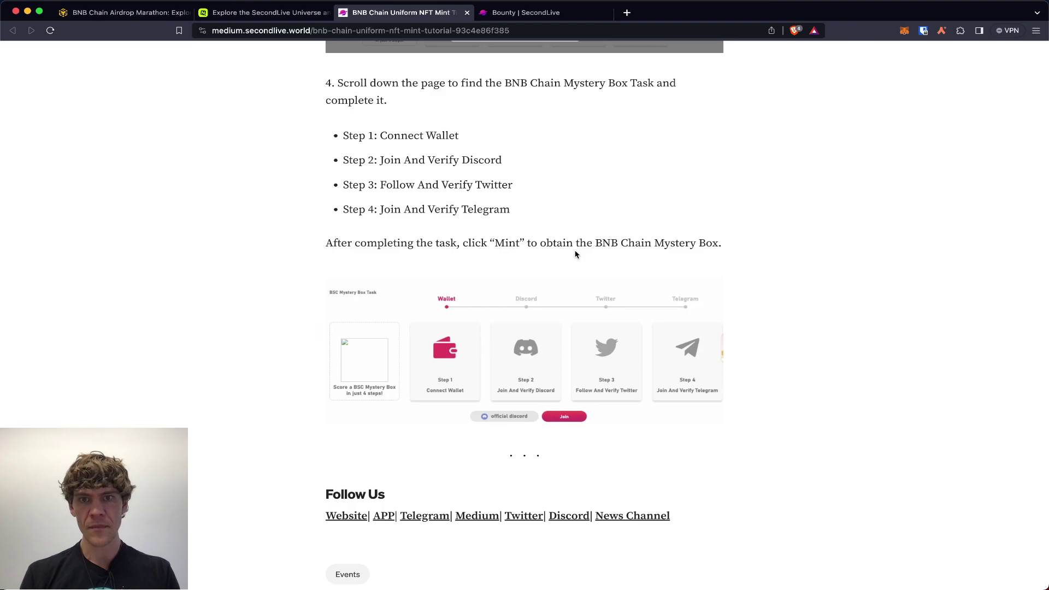
Back on SecondLive, view the Referral rebate and Profile pages from the account menu.
scroll(576, 254, "up", 2)
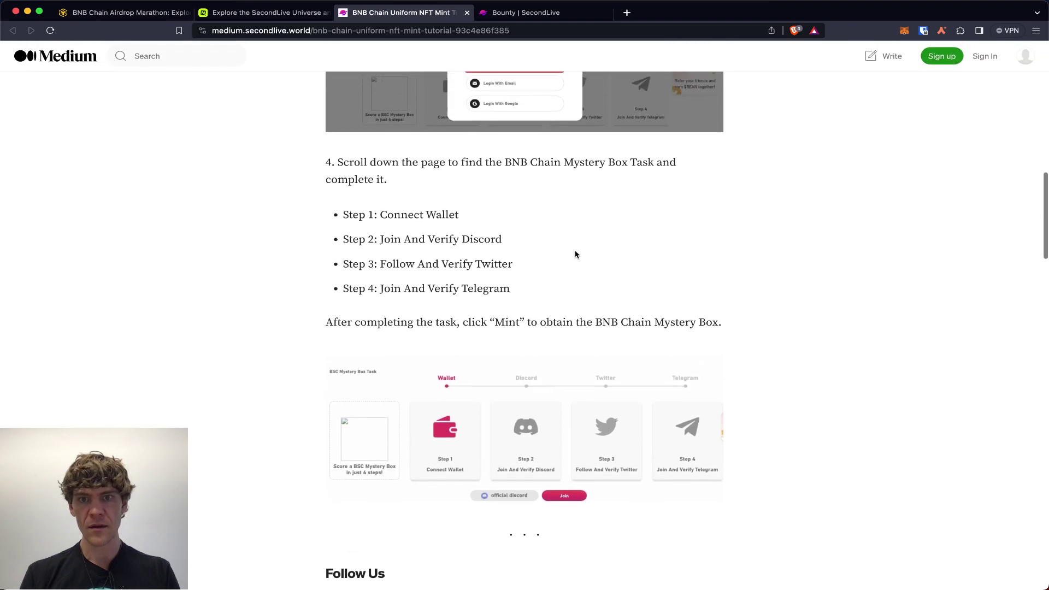
left_click(536, 11)
left_click(934, 67)
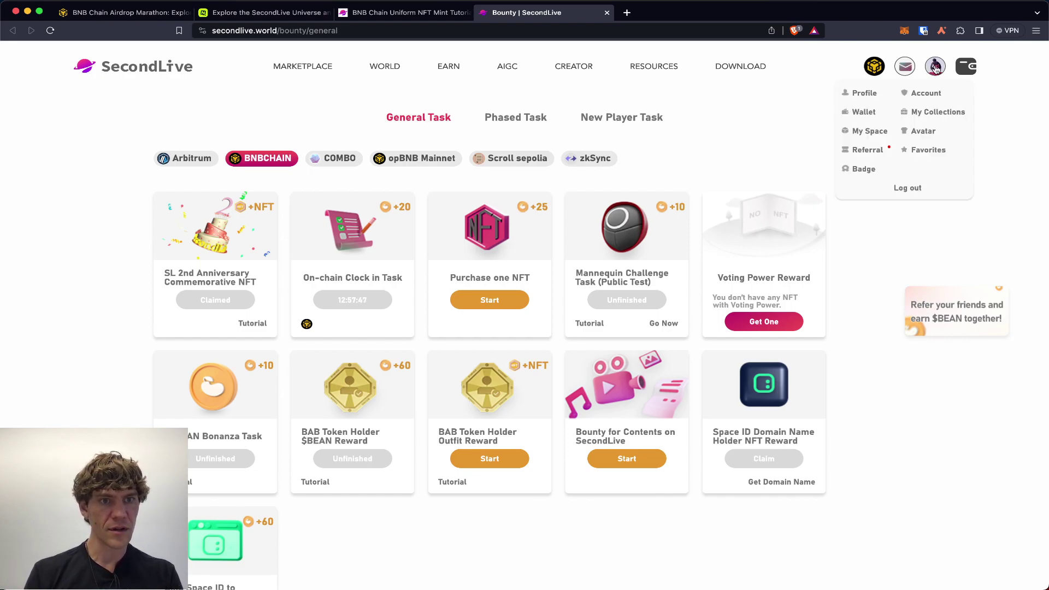
left_click(873, 149)
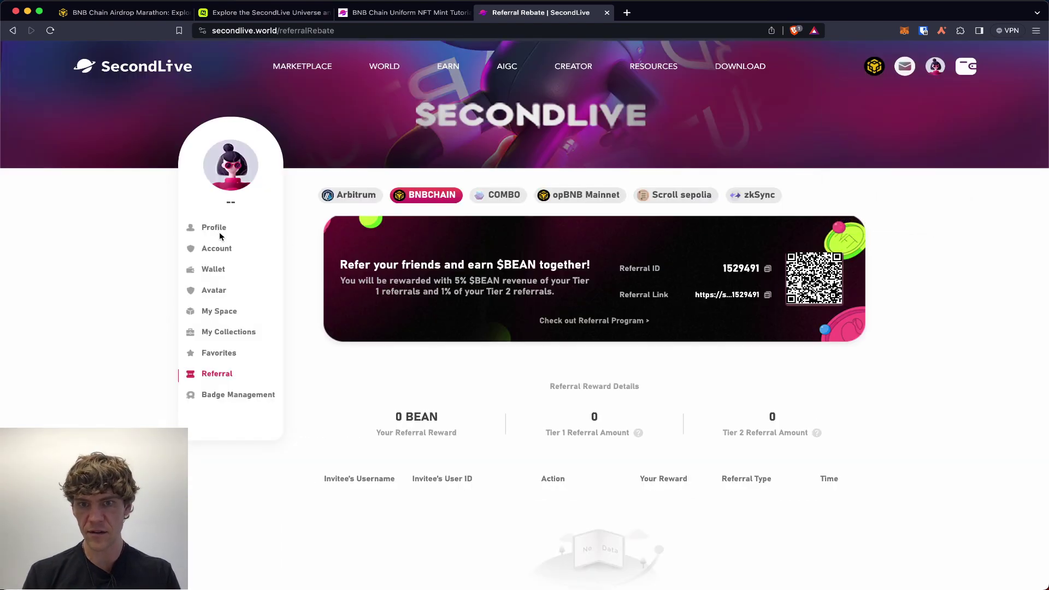
left_click(220, 234)
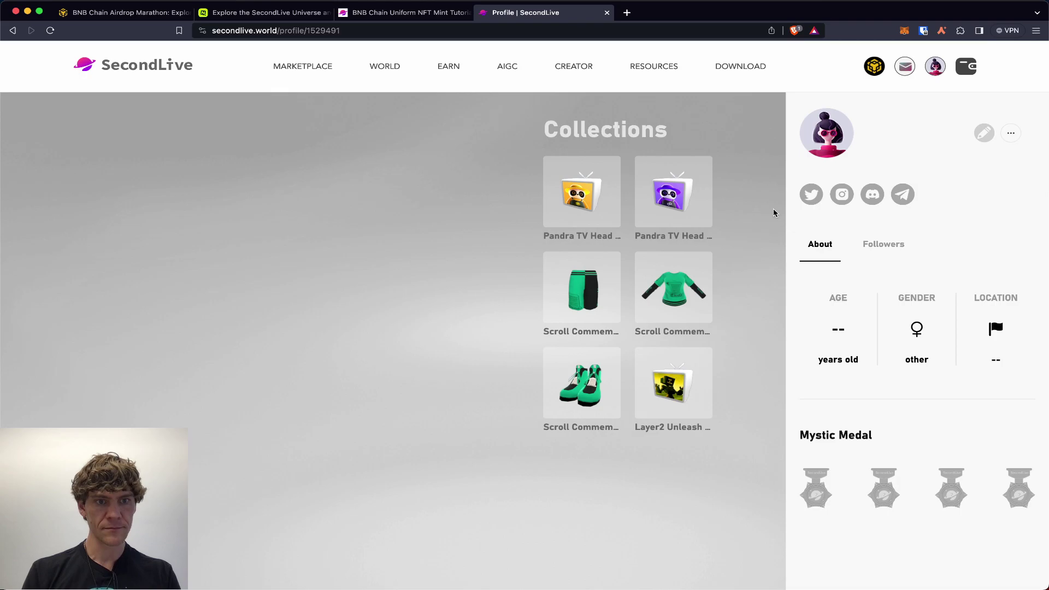
Check the My Collections page, glancing back at the tutorial article.
mouse_move(935, 66)
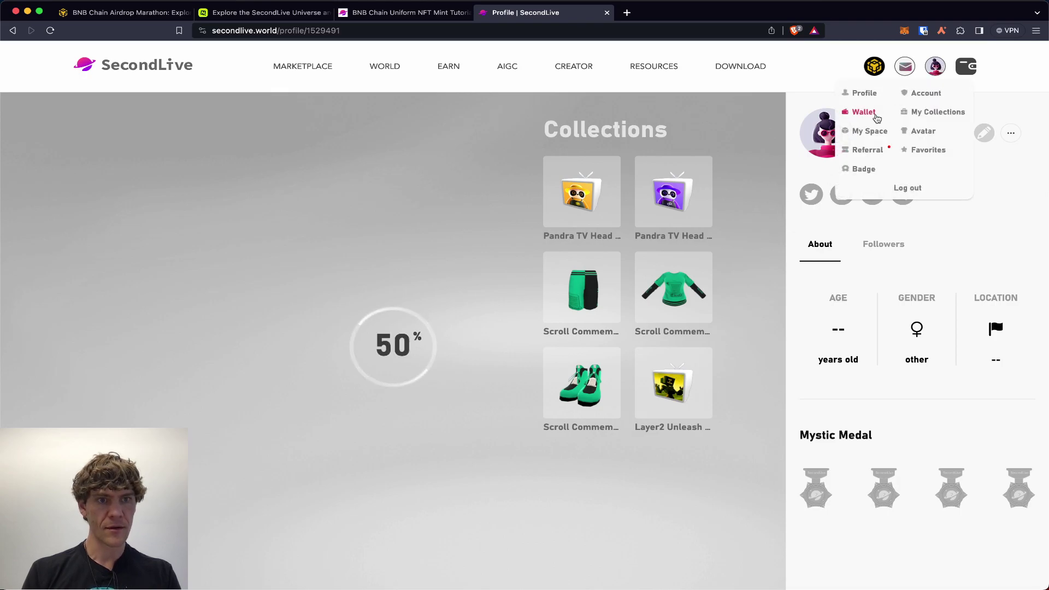
left_click(931, 113)
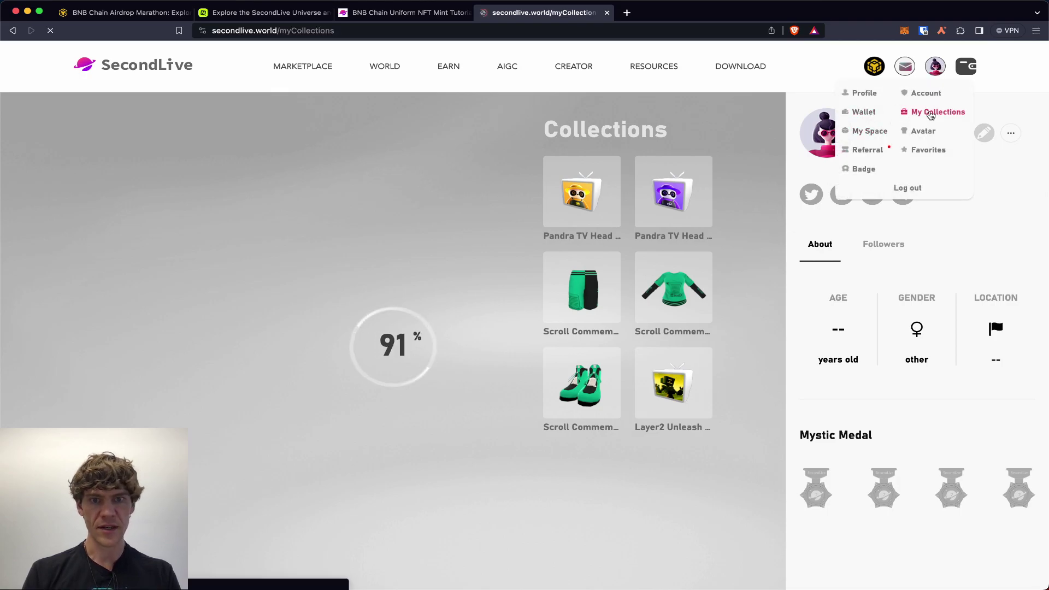
left_click(404, 12)
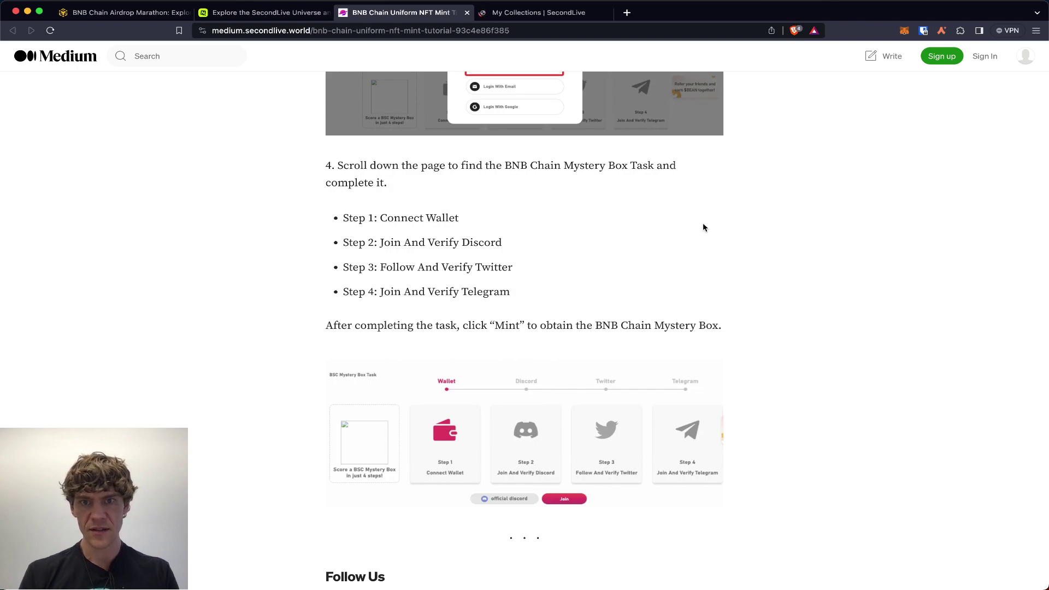
scroll(703, 228, "up", 3)
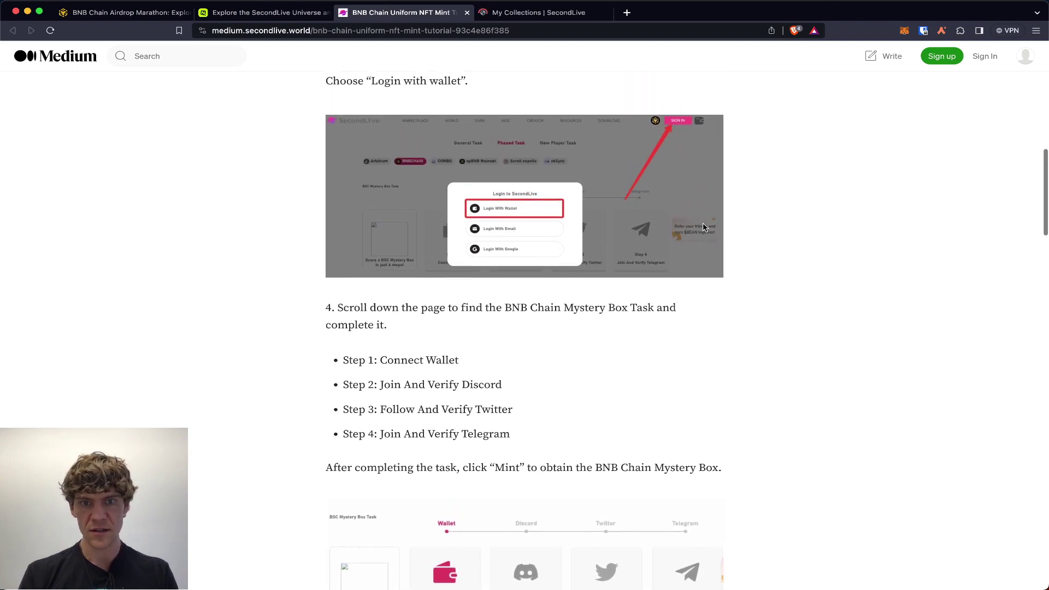
scroll(703, 228, "up", 1)
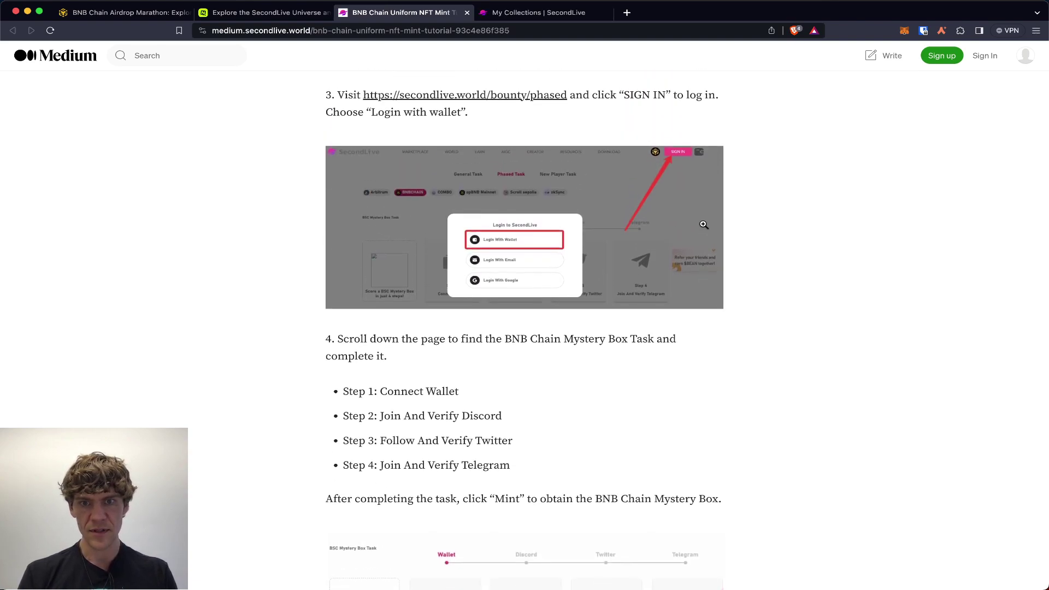
left_click(498, 15)
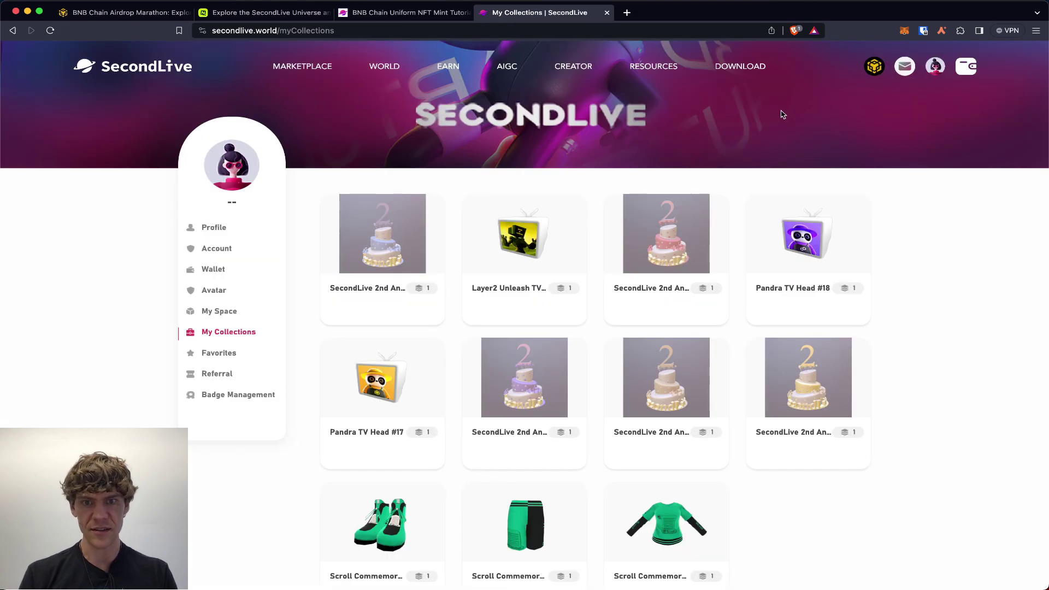
scroll(958, 263, "down", 2)
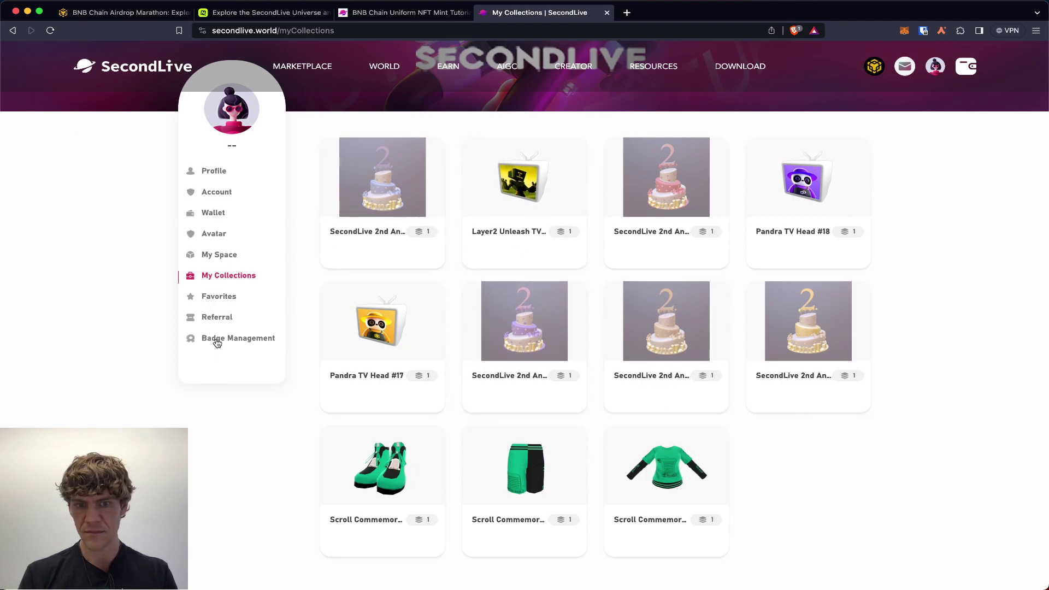
Visit the SecondLive Marketplace and bring up its wallet connection choices.
left_click(322, 67)
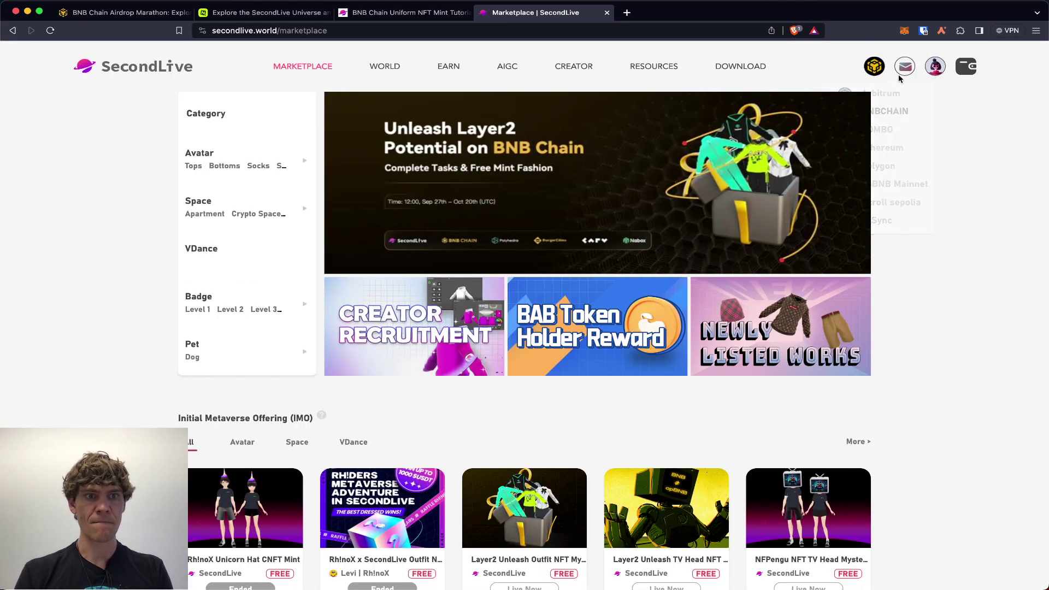
mouse_move(880, 72)
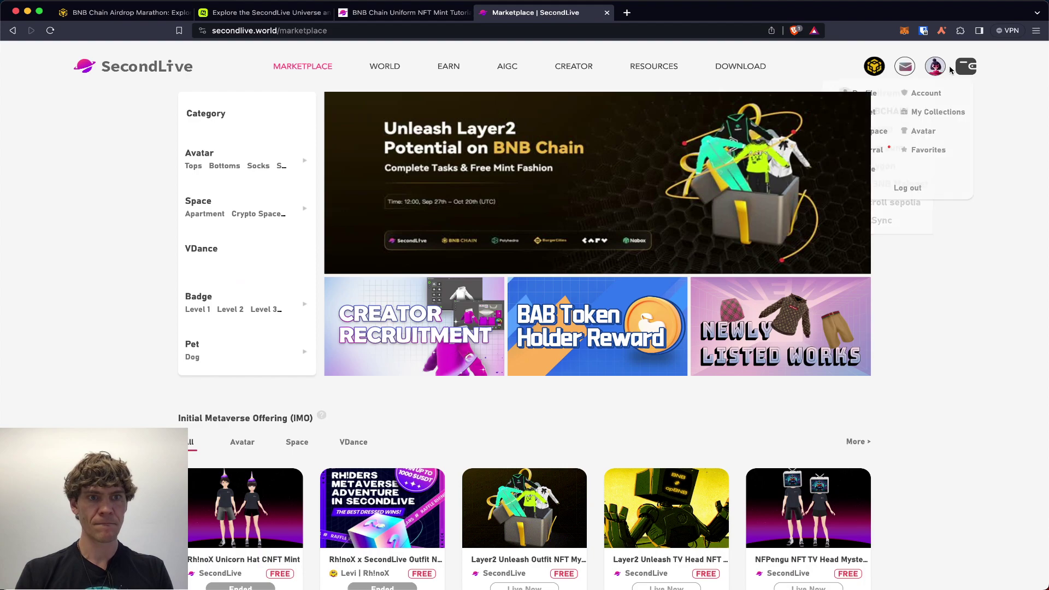
left_click(964, 68)
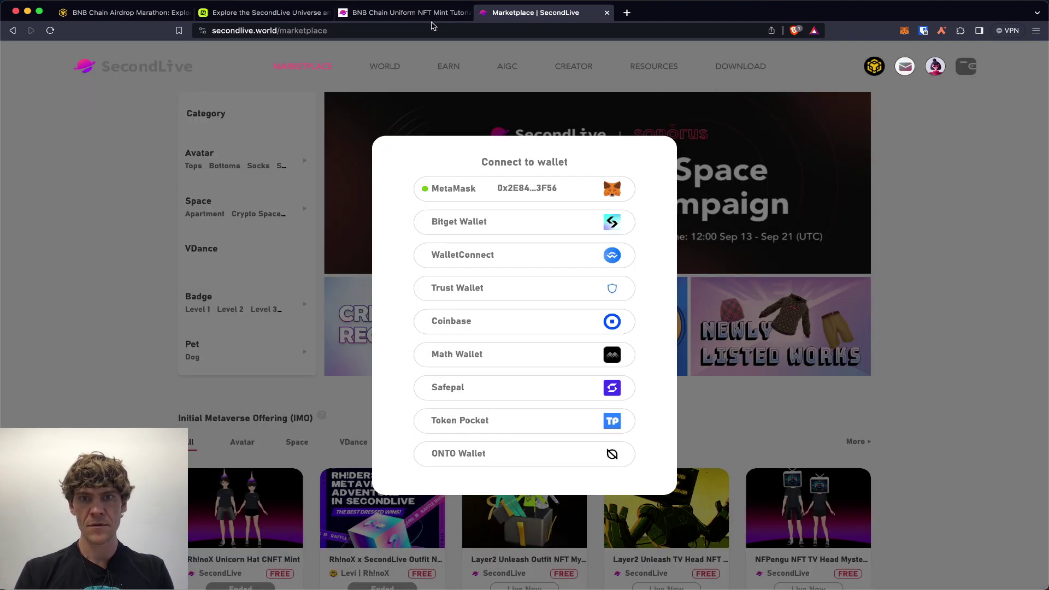
Follow the tutorial's phased bounty link and close the leftover Marketplace tab.
left_click(438, 15)
left_click(512, 95)
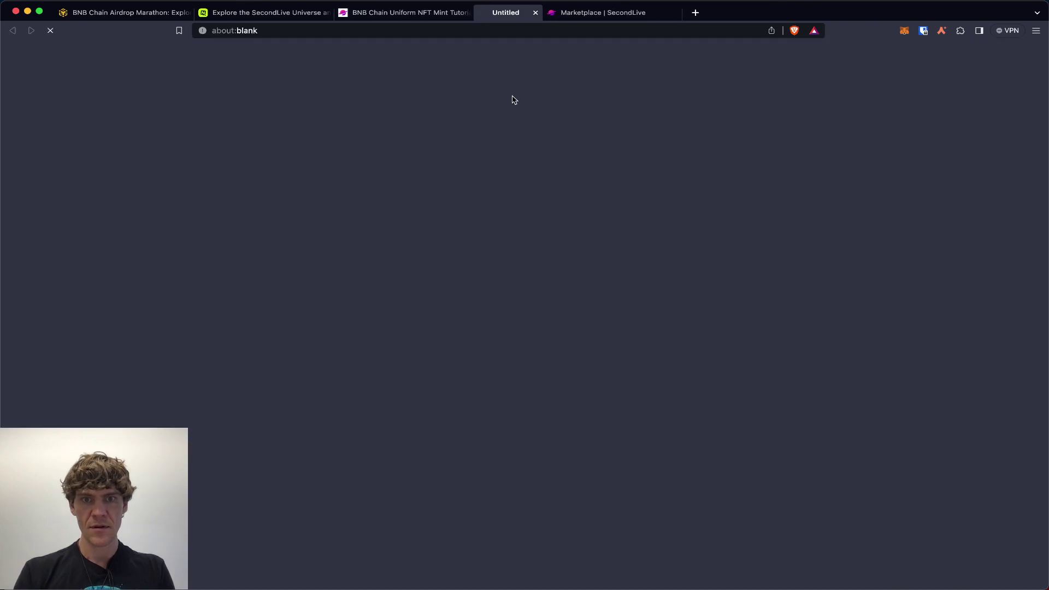
left_click(677, 12)
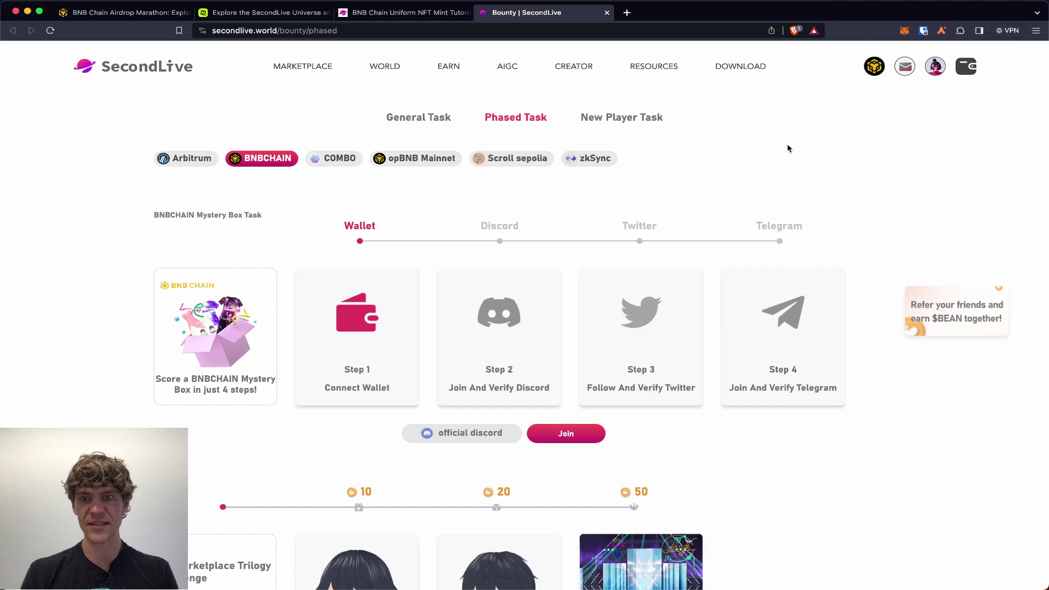
left_click(397, 12)
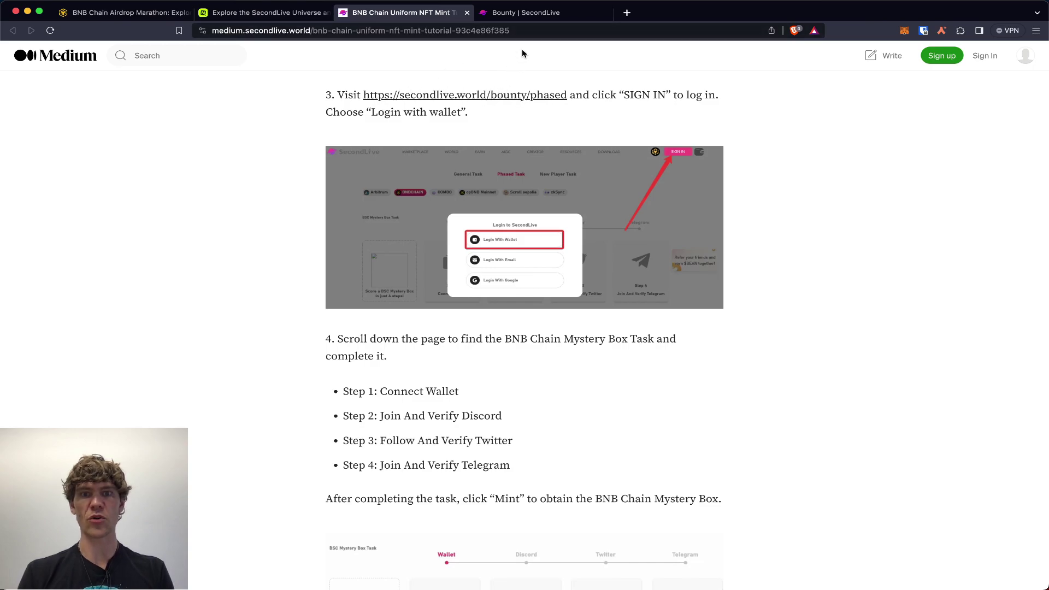
left_click(537, 13)
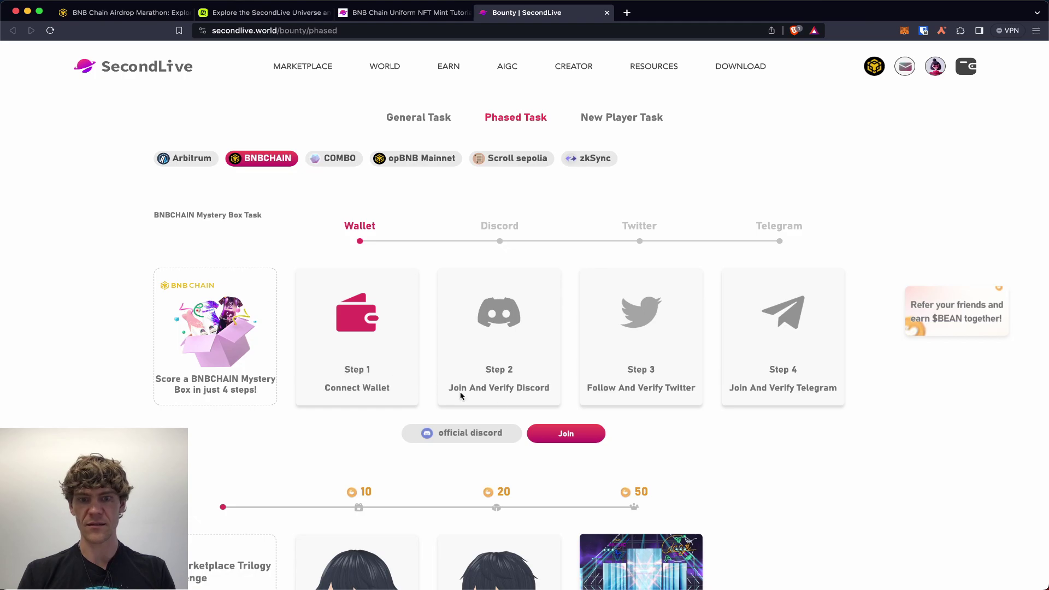
left_click(551, 434)
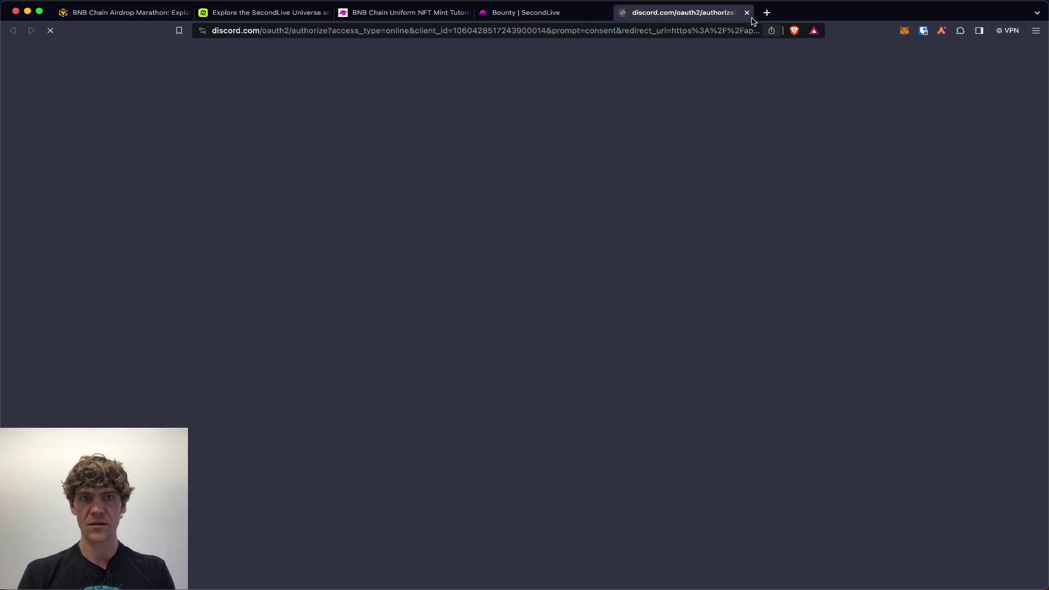
key("super+w")
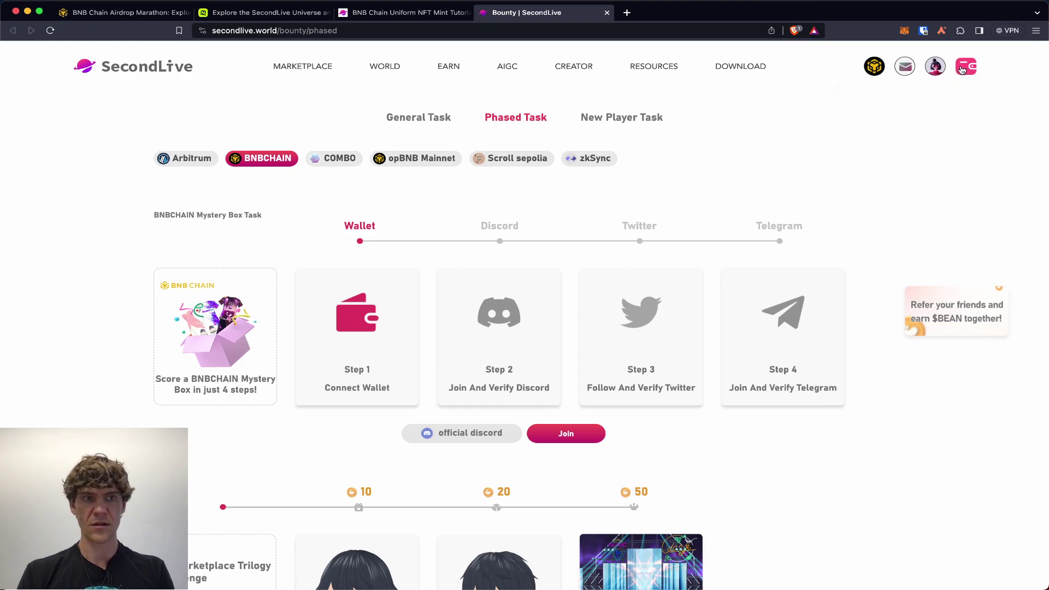
left_click(965, 66)
left_click(539, 194)
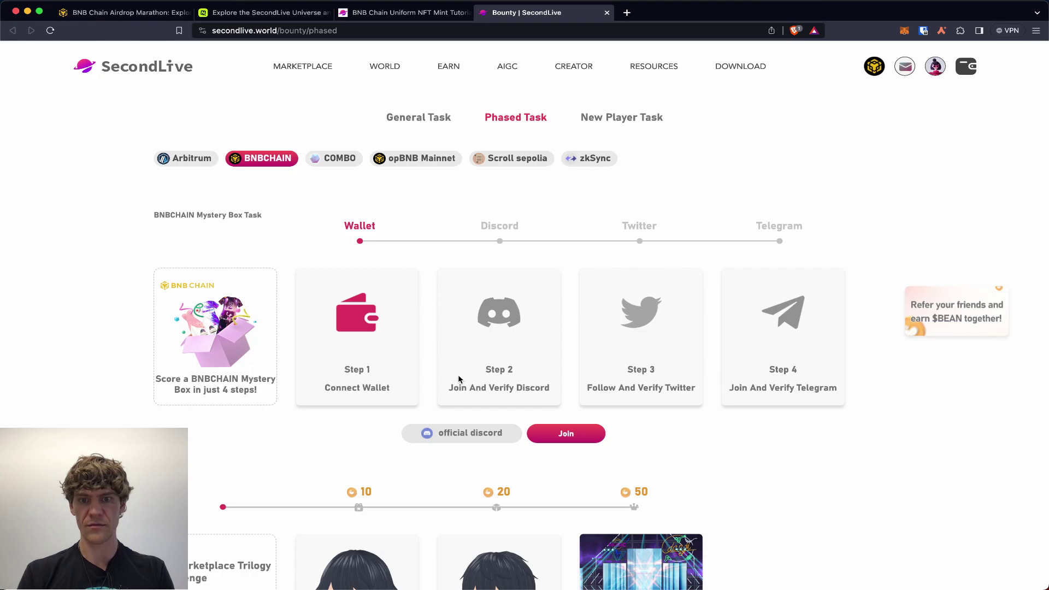
scroll(354, 372, "down", 3)
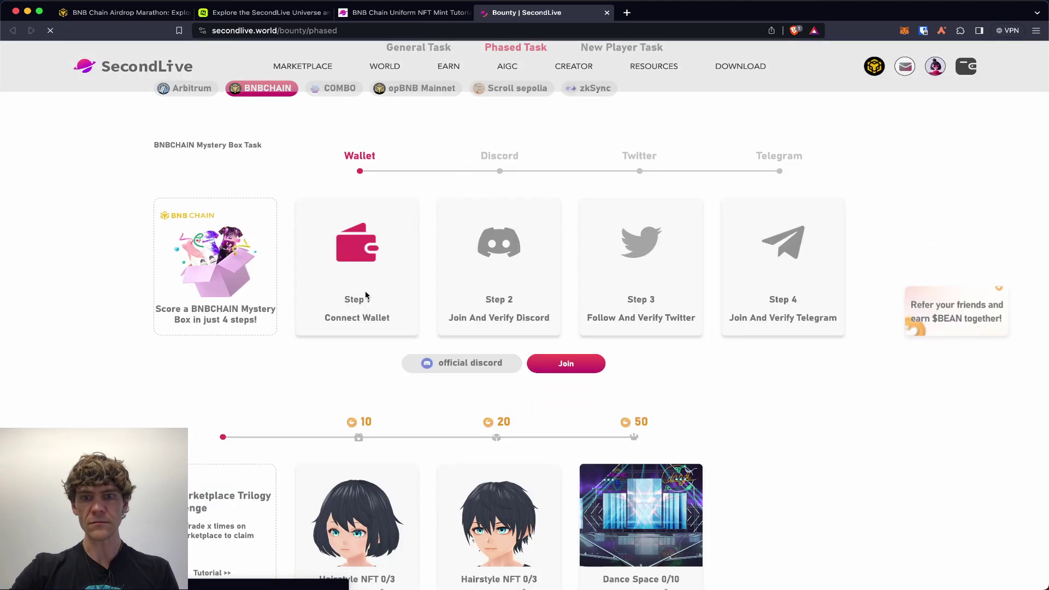
Complete the Join And Verify Discord and Follow And Verify Twitter steps, authorizing X access.
left_click(551, 364)
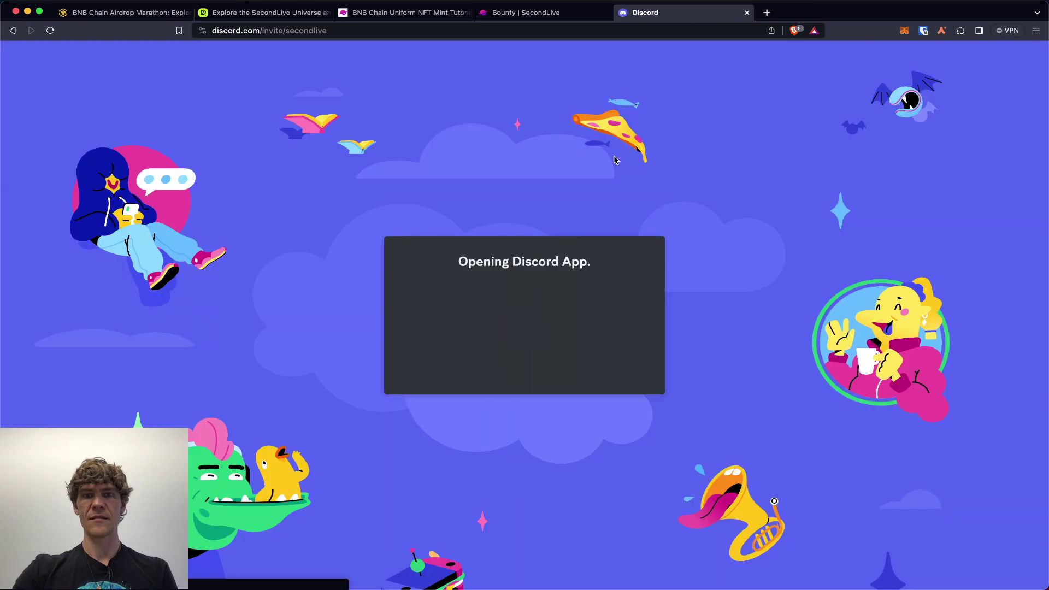
left_click(565, 18)
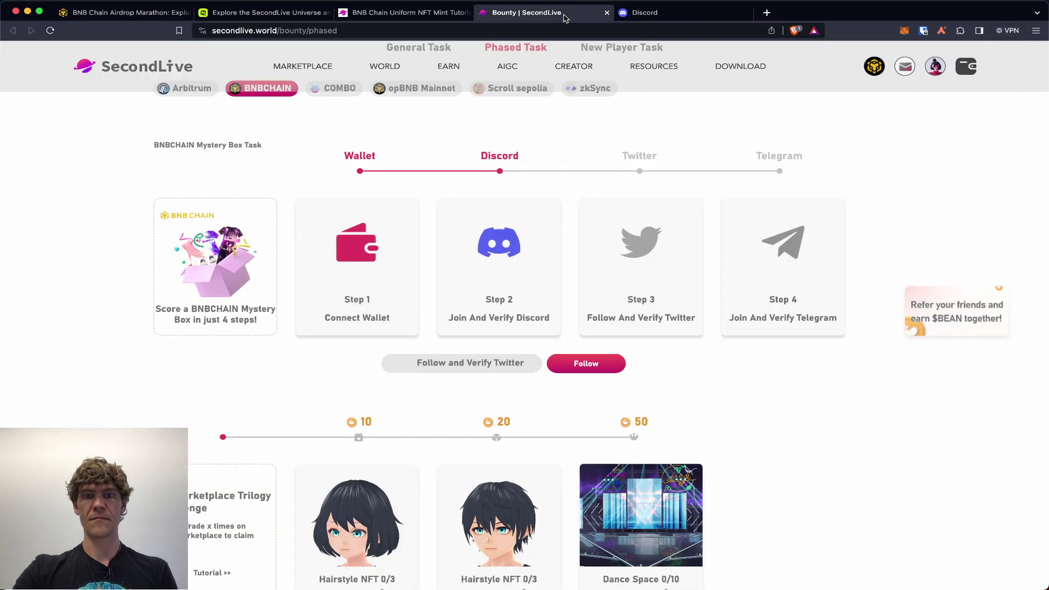
left_click(596, 367)
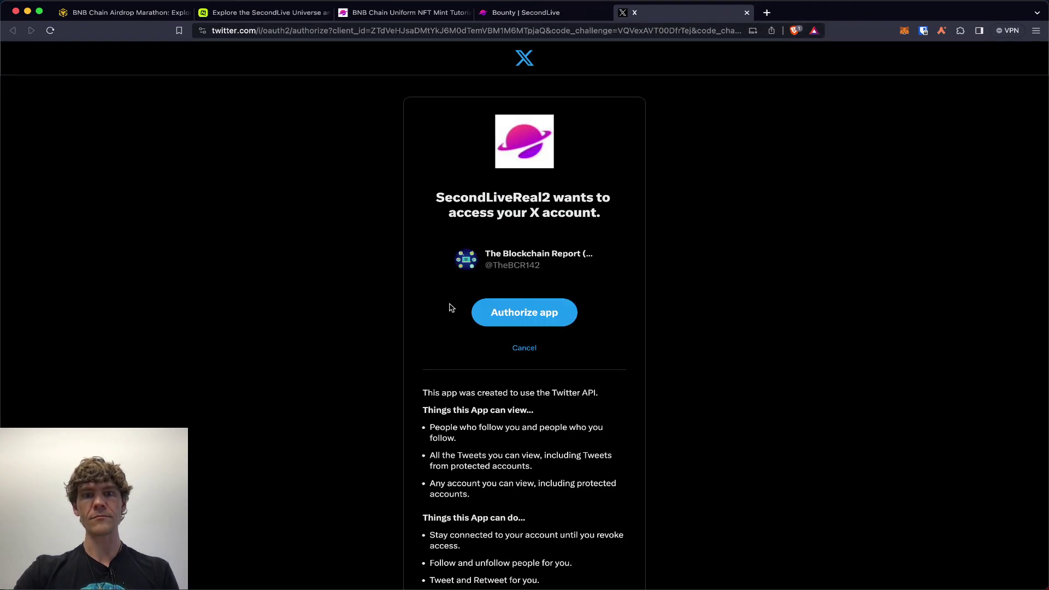
left_click(480, 307)
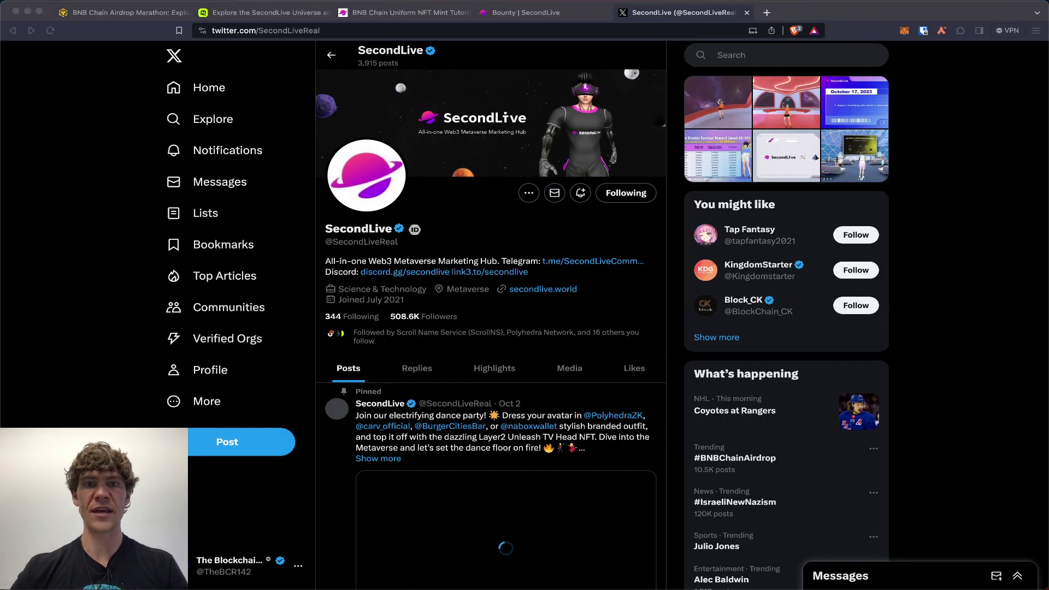
left_click(746, 12)
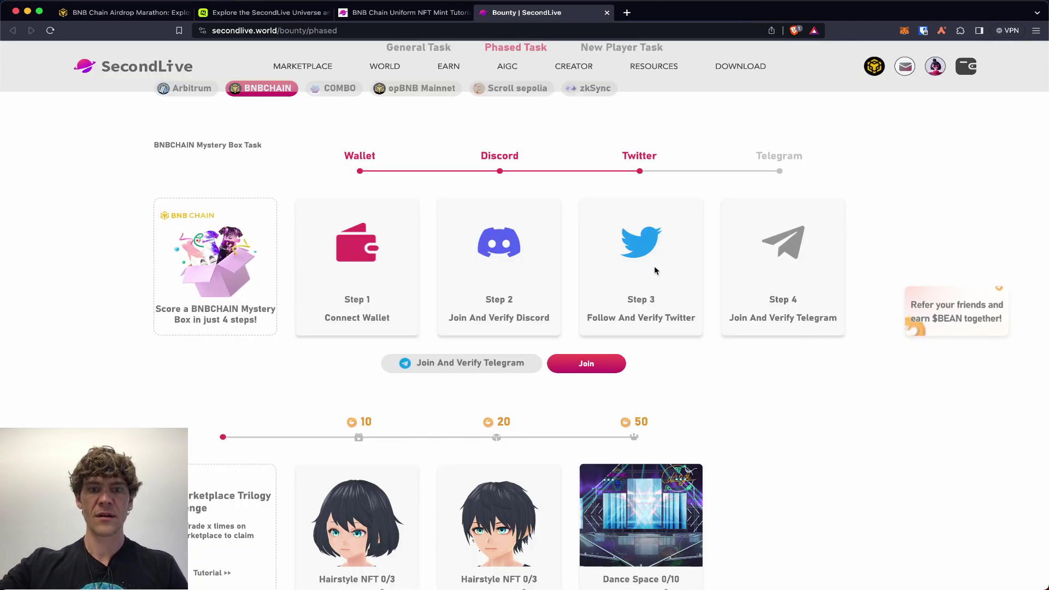
Join the SecondLive Telegram group through the Telegram app, then close the app.
left_click(586, 364)
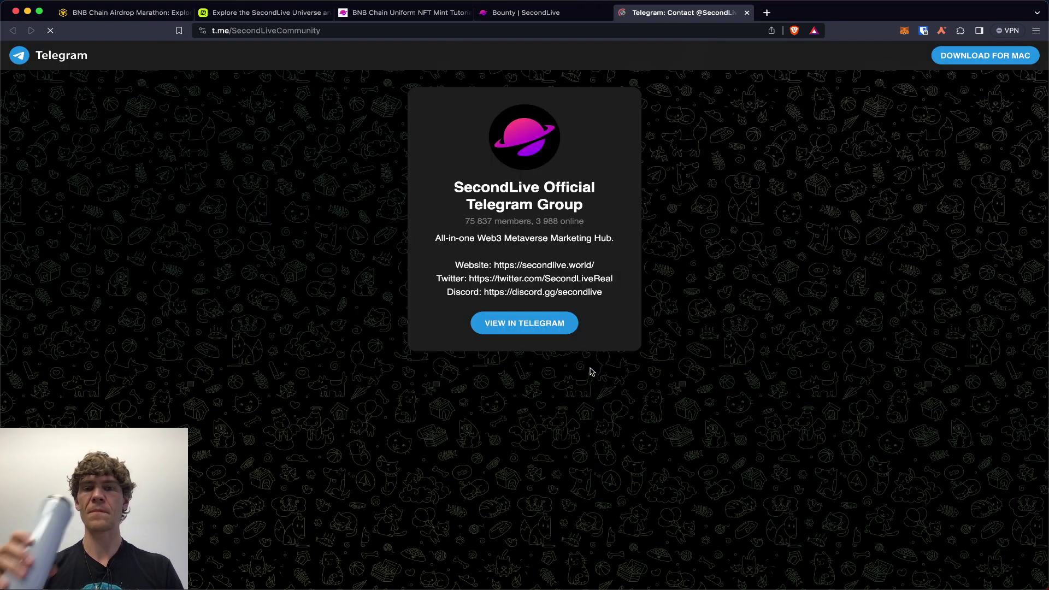
left_click(614, 128)
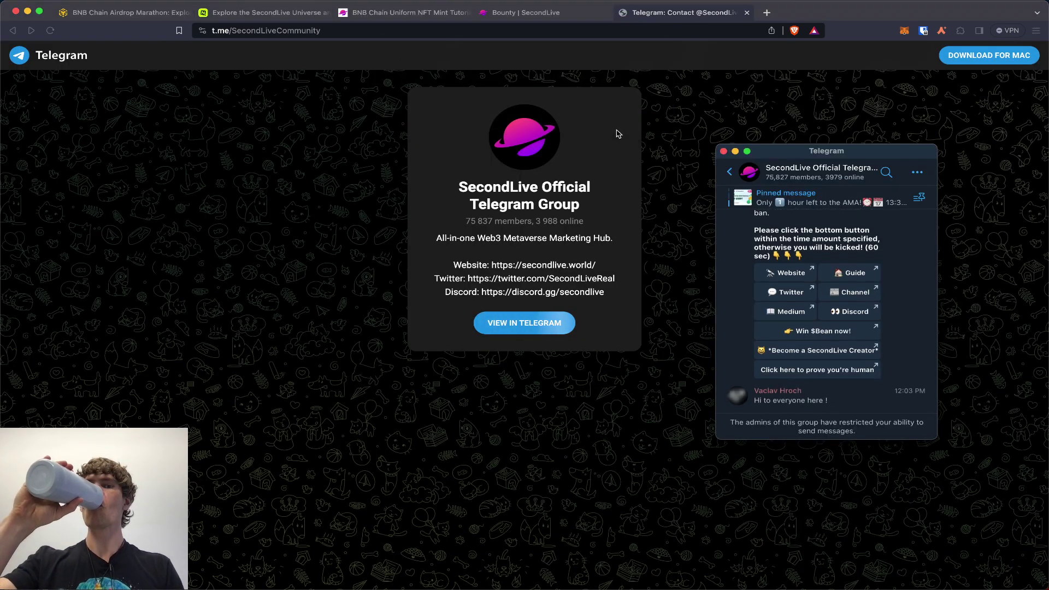
left_click(723, 151)
Mint the BNBCHAIN Mystery Box, approving it in Pocket Universe and MetaMask.
left_click(746, 12)
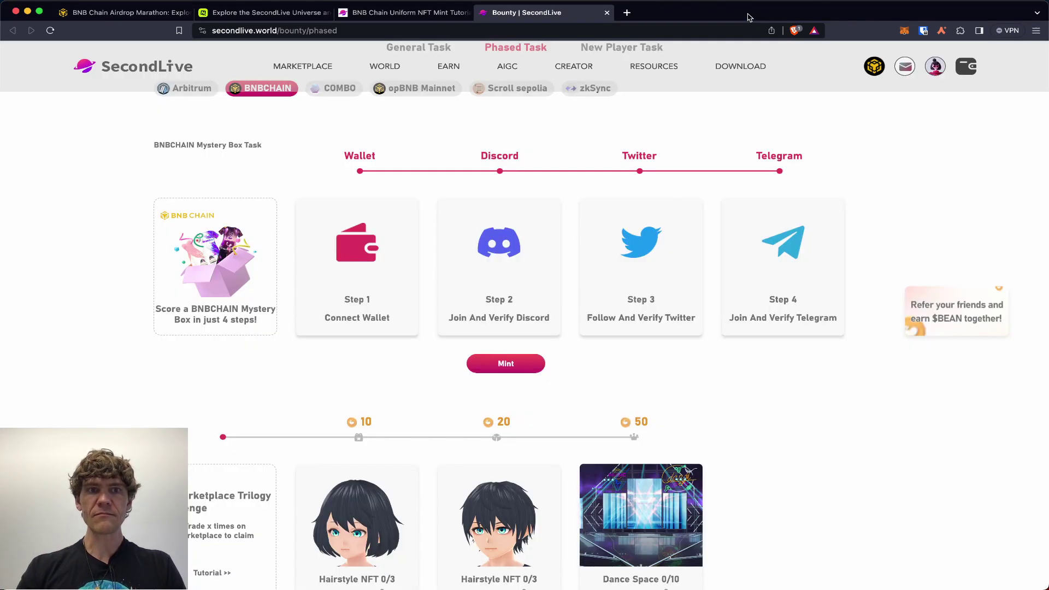
left_click(516, 369)
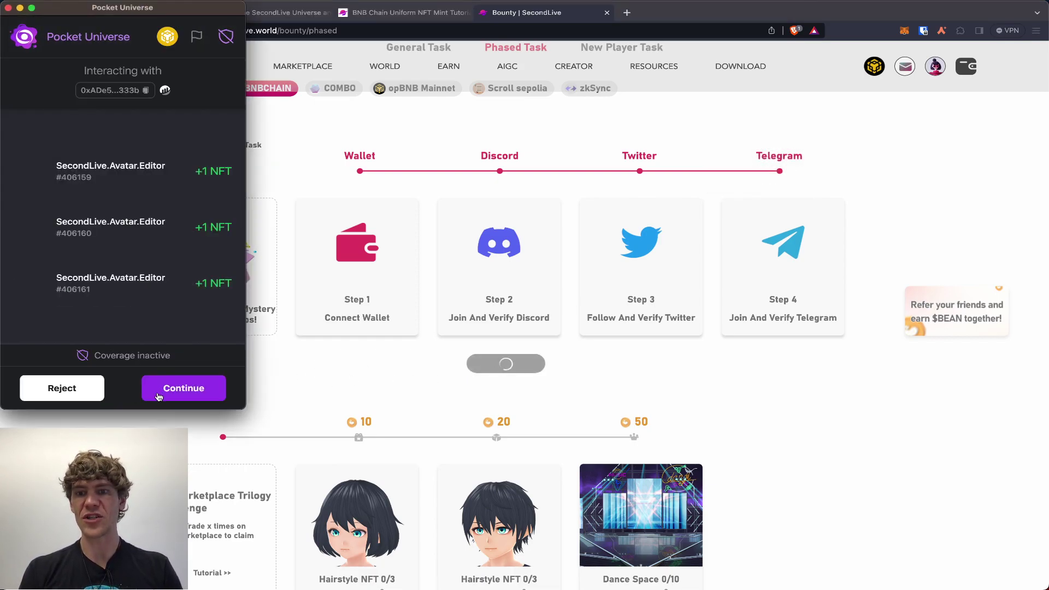
left_click(183, 386)
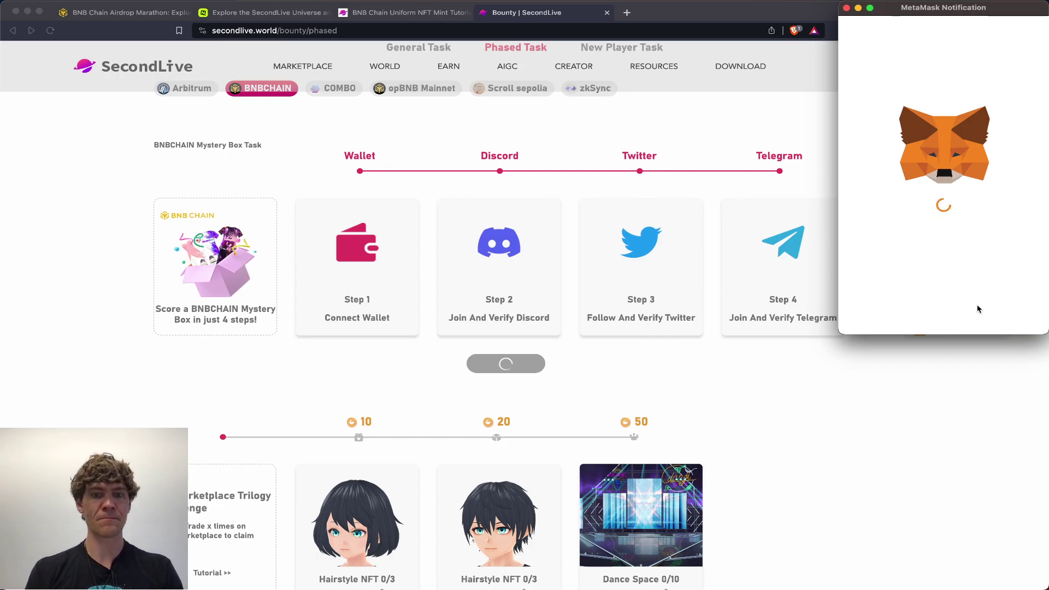
left_click(982, 313)
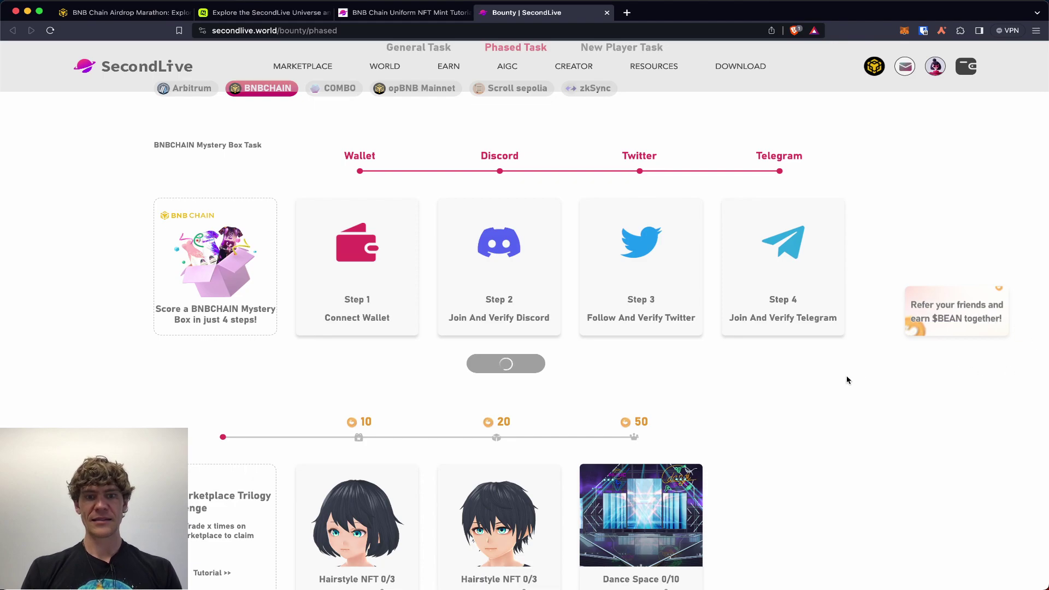
Review the BNB Chain Uniform NFT Mint Tutorial and close its tab.
scroll(847, 380, "down", 6)
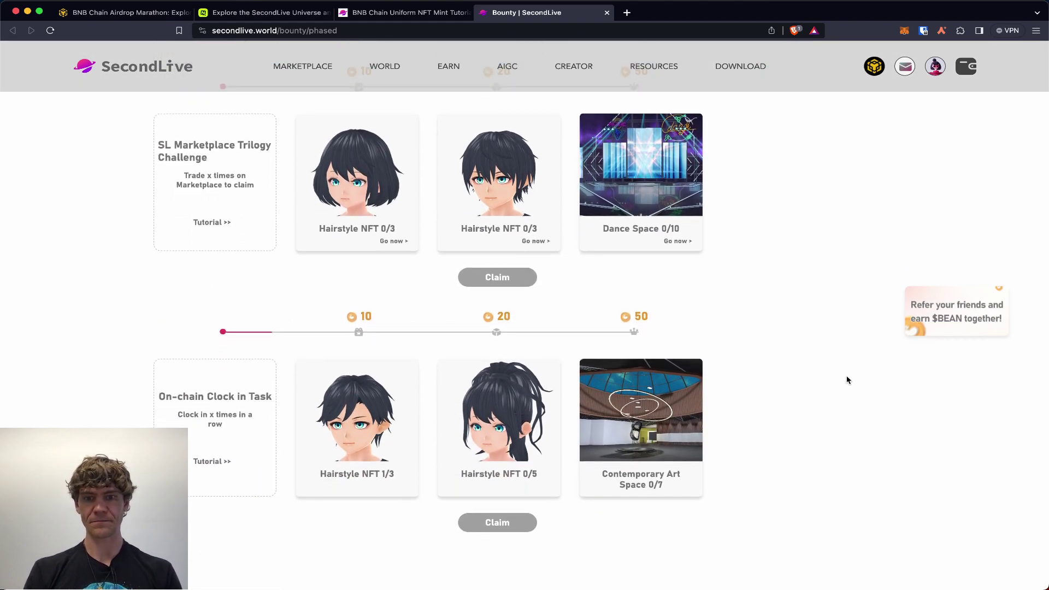
scroll(847, 380, "up", 1)
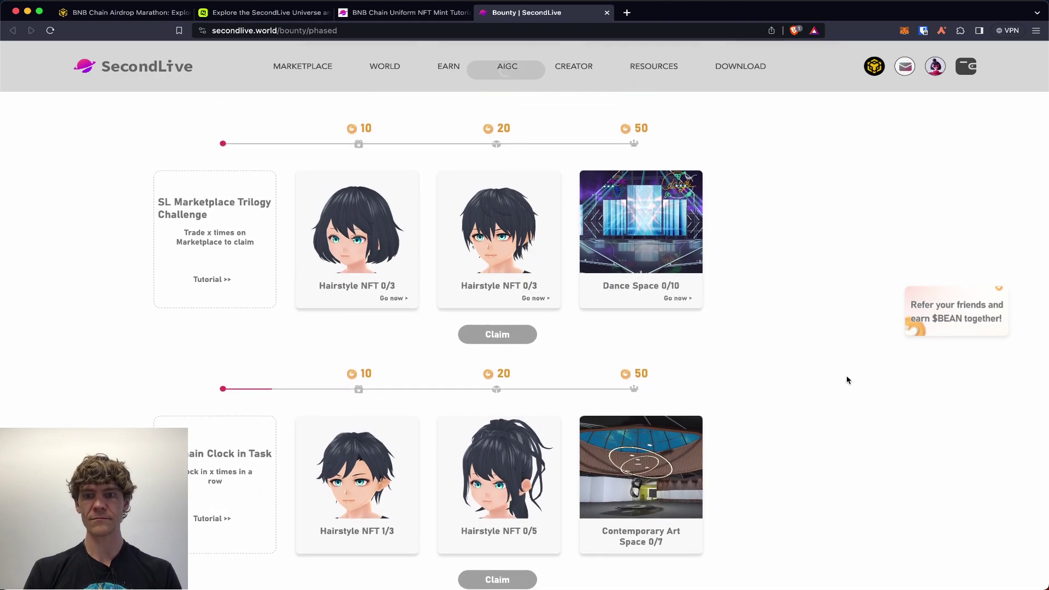
scroll(847, 379, "up", 5)
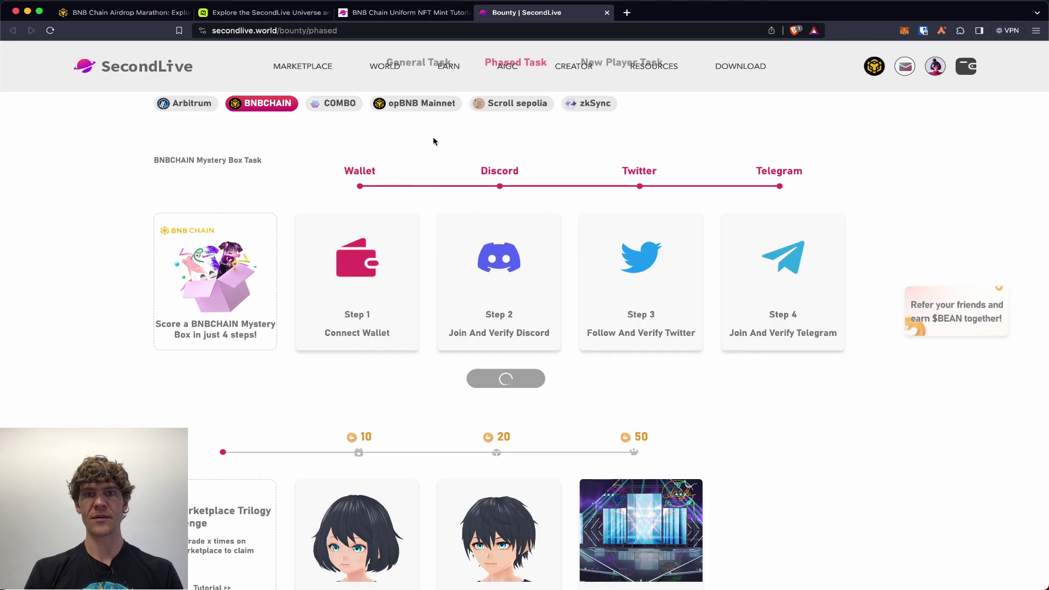
left_click(441, 13)
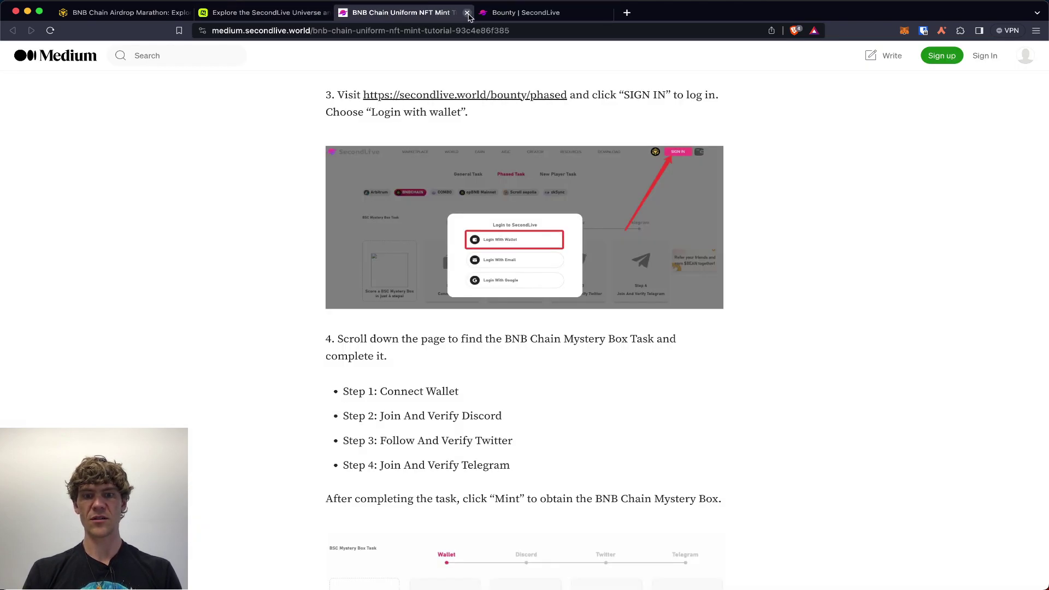
scroll(431, 201, "down", 12)
scroll(431, 217, "up", 7)
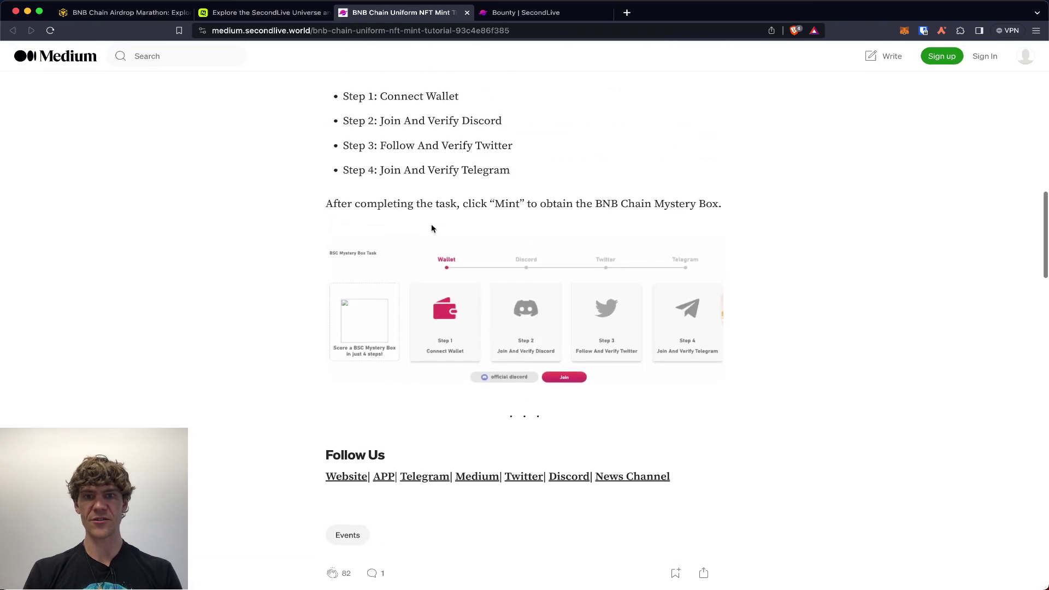
left_click(467, 12)
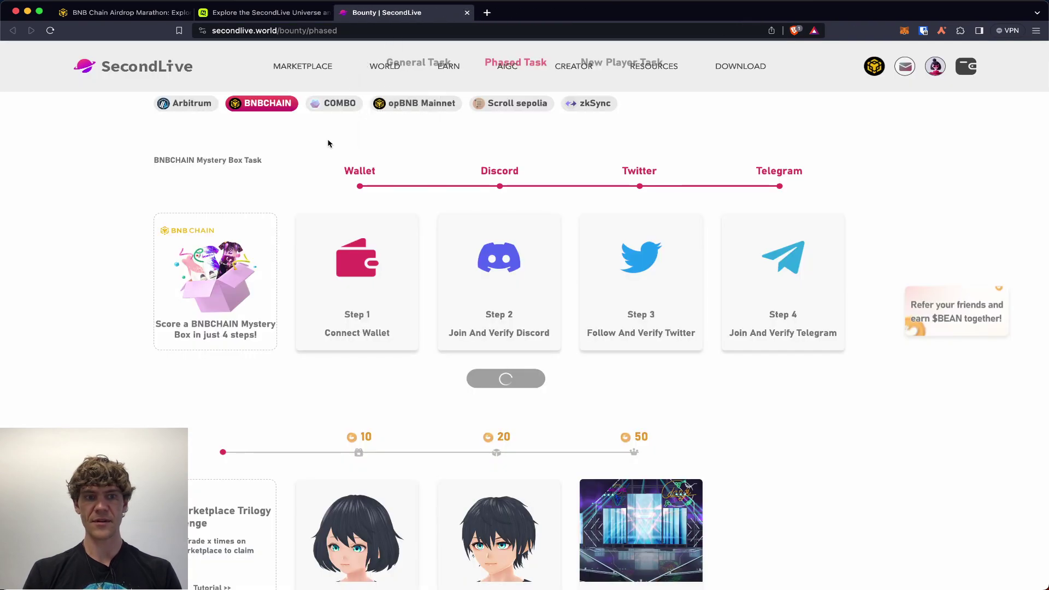
Verify the metaverse outfits task and claim the Stellport NFT reward on QuestN.
left_click(295, 16)
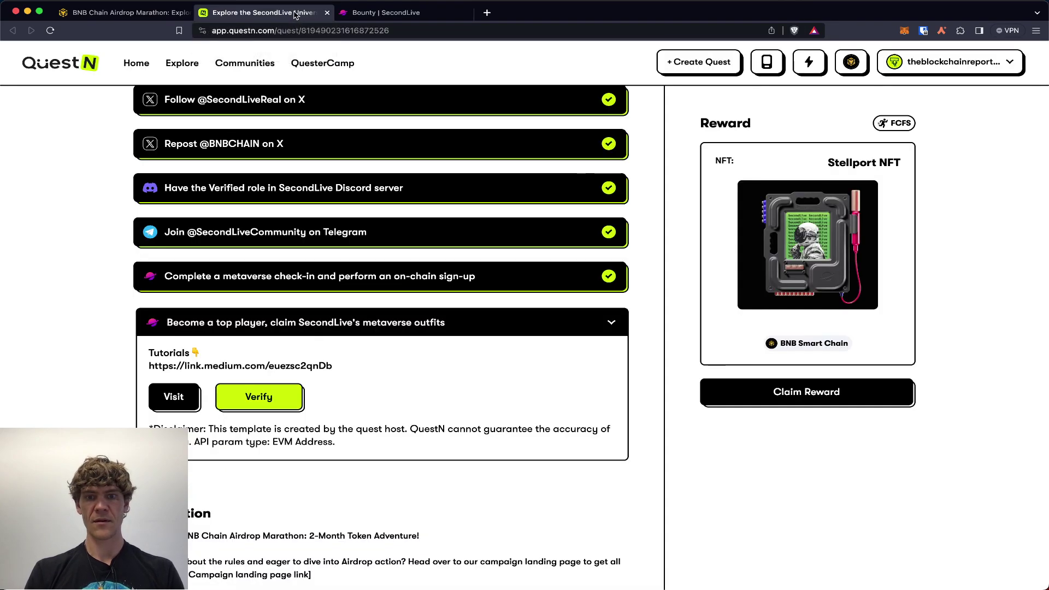
left_click(293, 408)
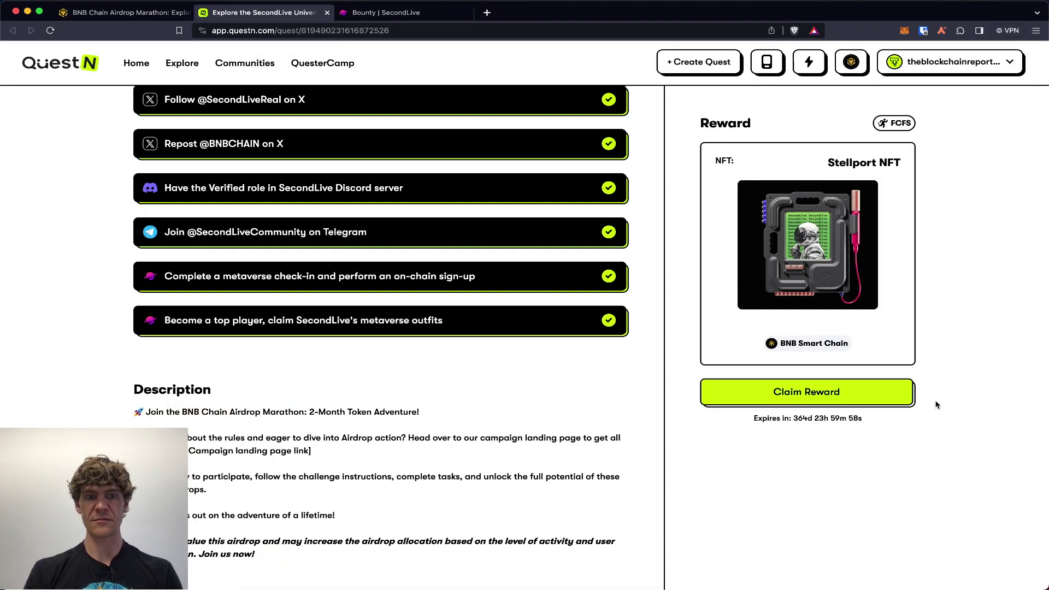
left_click(800, 392)
left_click(385, 12)
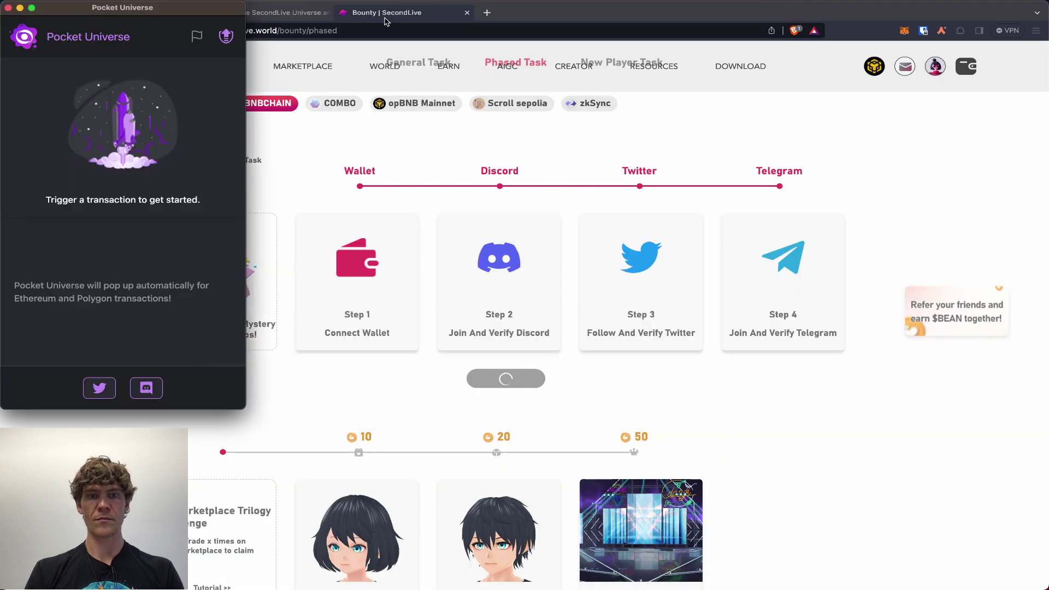
left_click(209, 379)
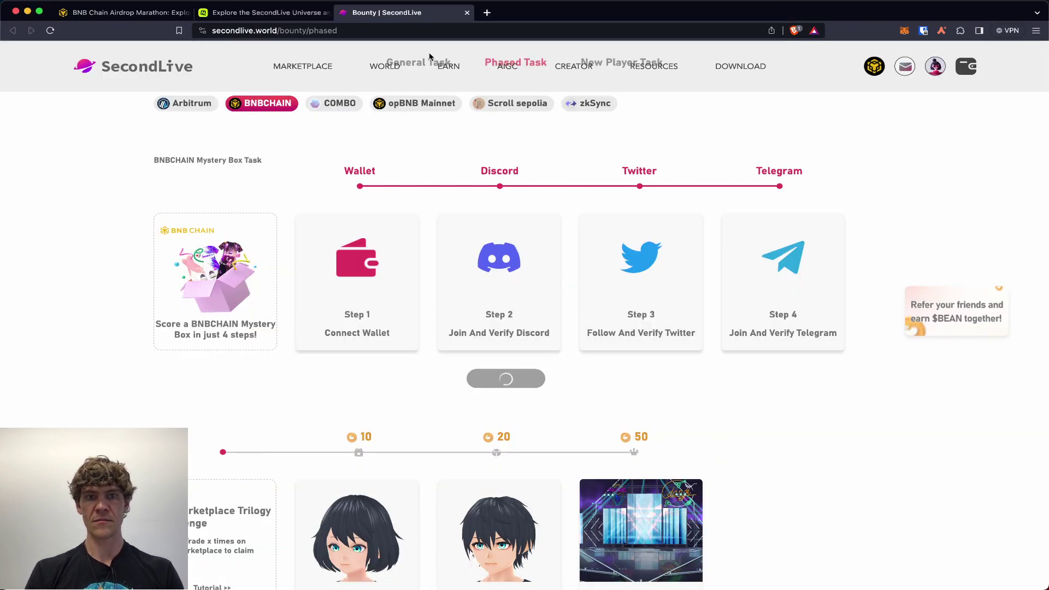
Confirm the claim in MetaMask and dismiss SecondLive's outfit reward dialog.
left_click(298, 16)
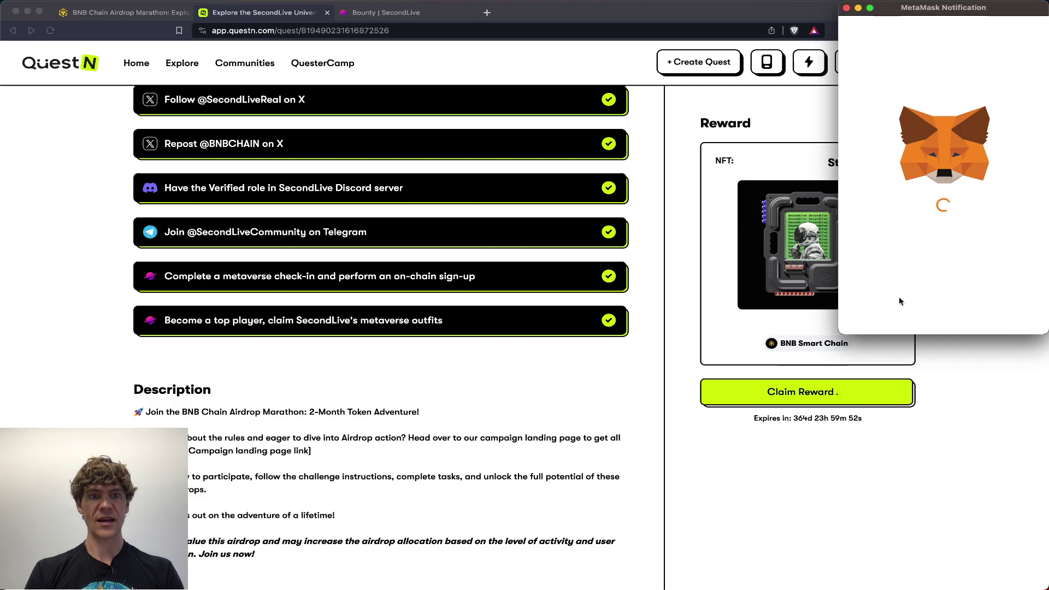
left_click(993, 313)
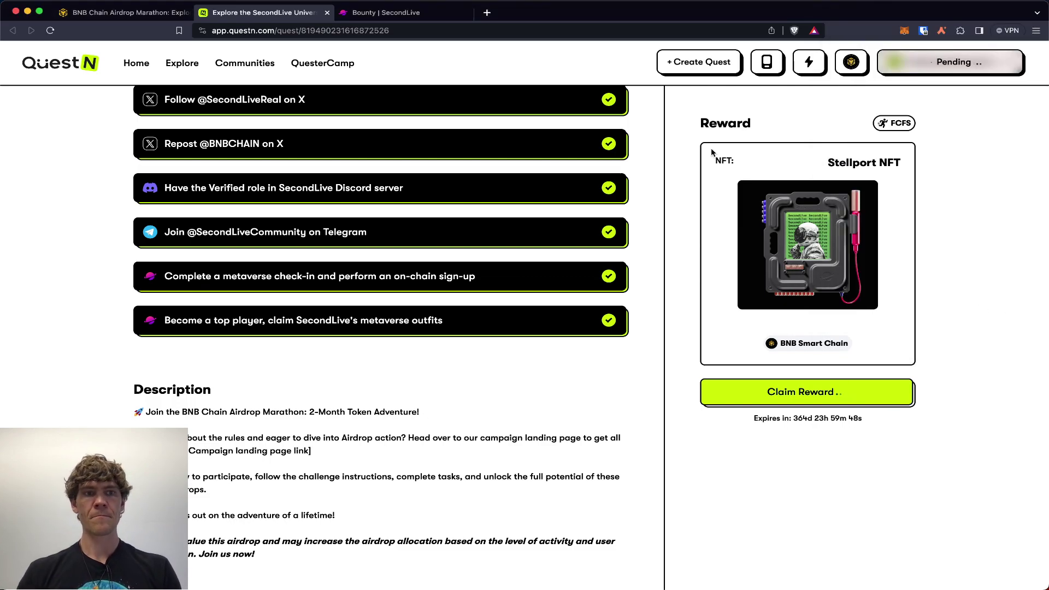
left_click(422, 15)
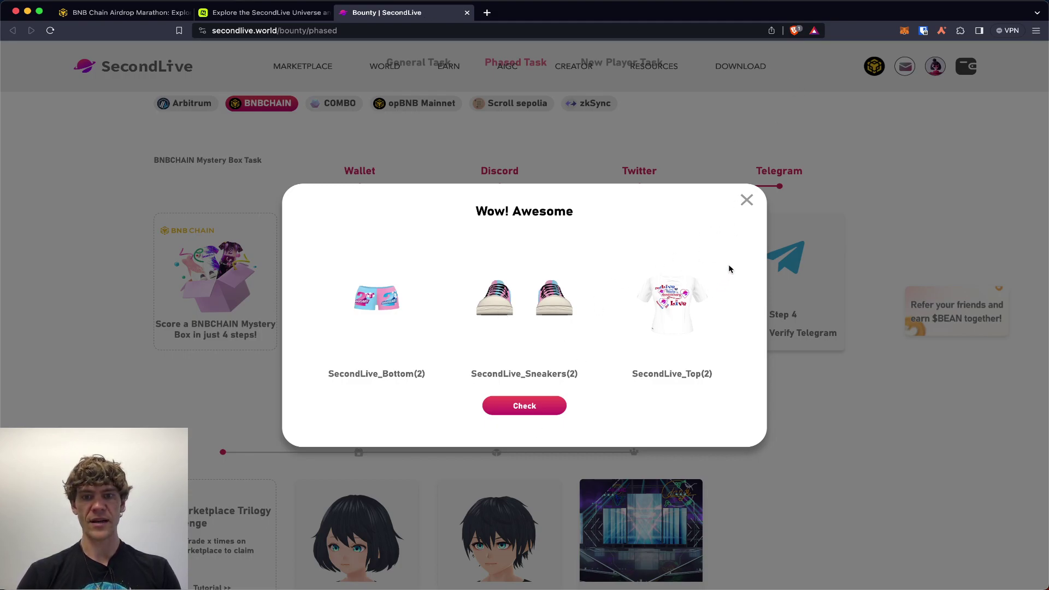
left_click(747, 199)
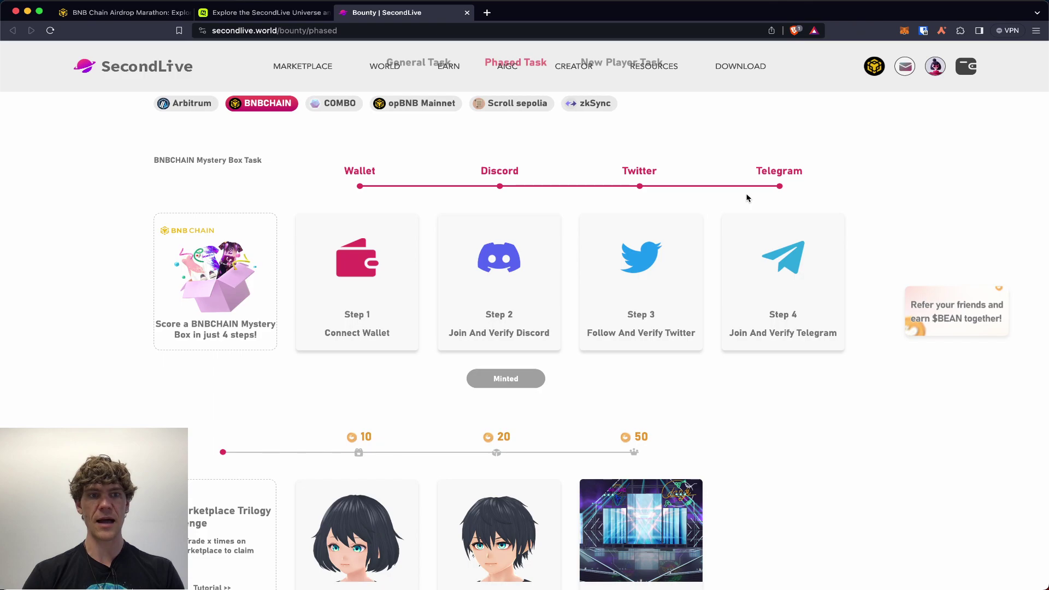
Log out of SecondLive, close its Bounty tab, and switch to the DappBay campaign.
mouse_move(941, 67)
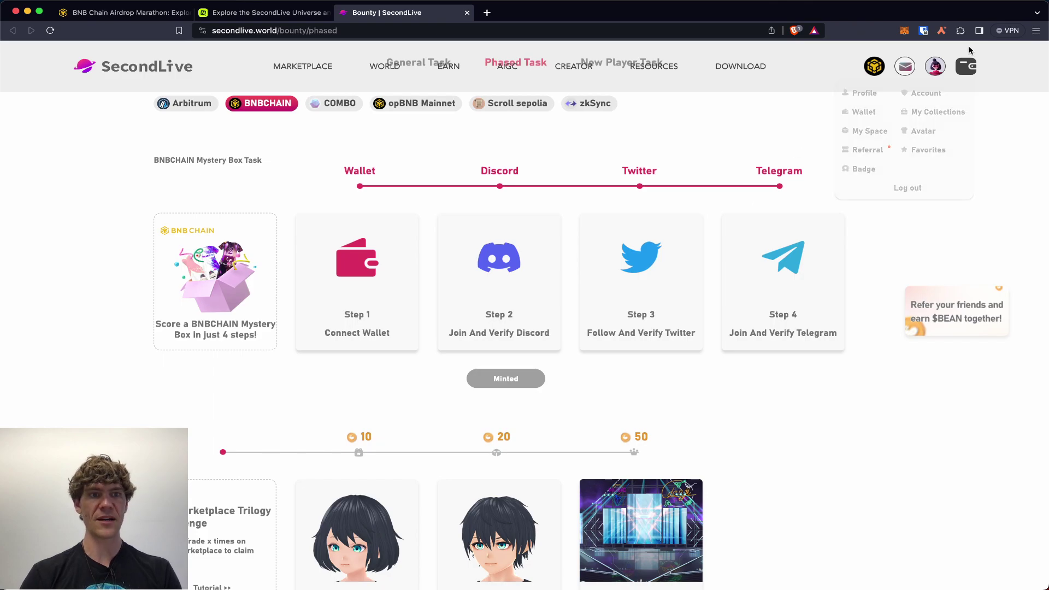
left_click(907, 187)
left_click(467, 12)
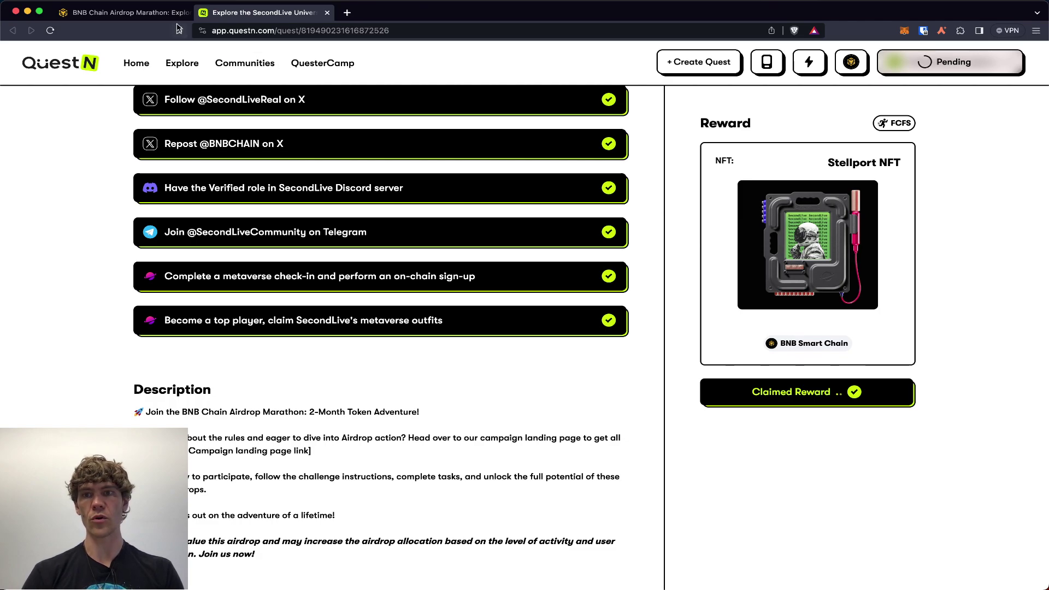
left_click(159, 13)
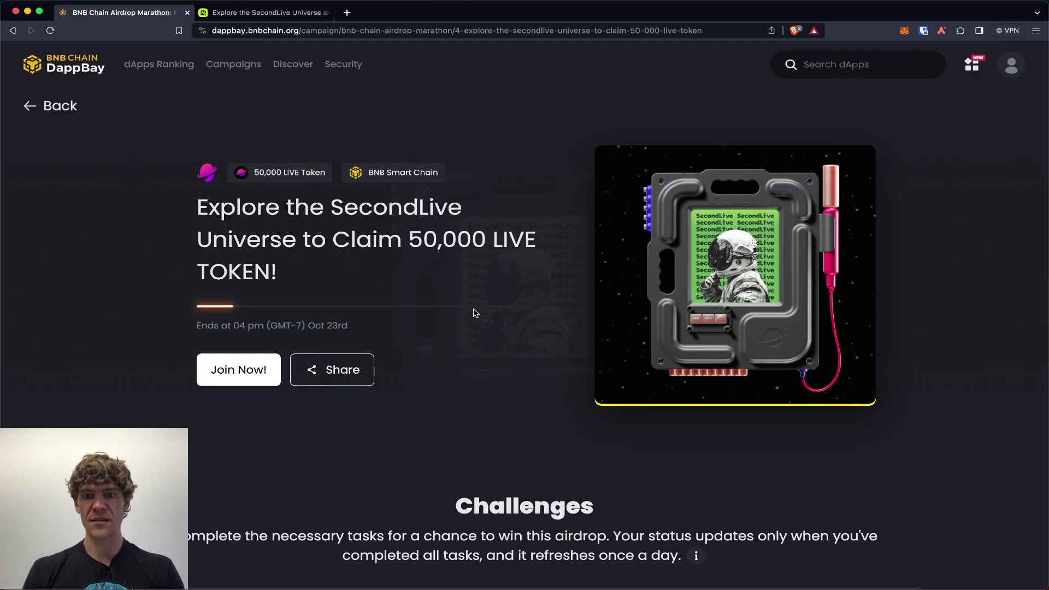
Join the SecondLive campaign on DappBay and review its five ticked challenges.
left_click(235, 368)
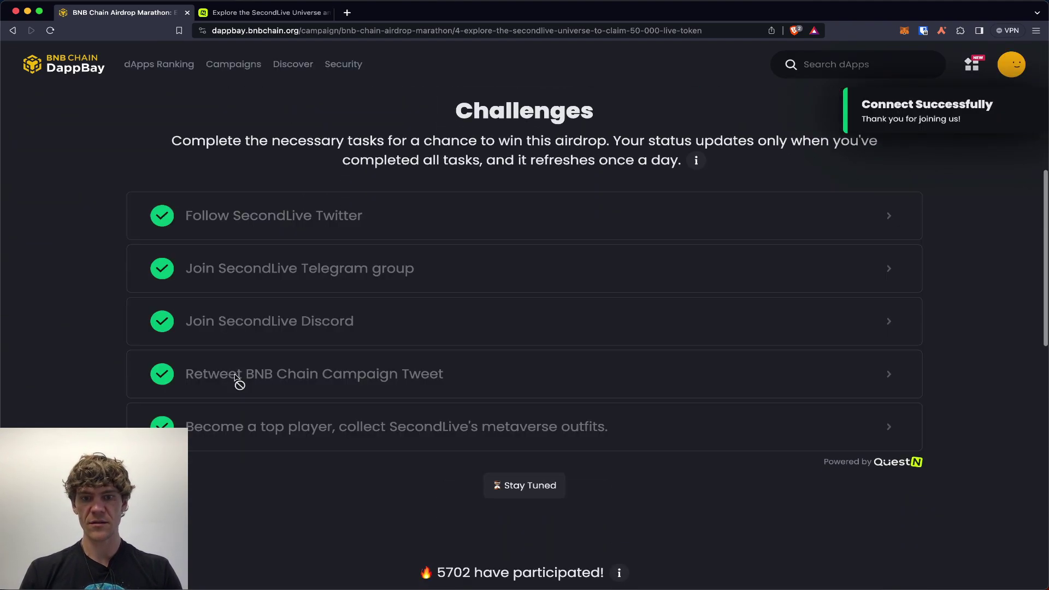
scroll(366, 520, "down", 1)
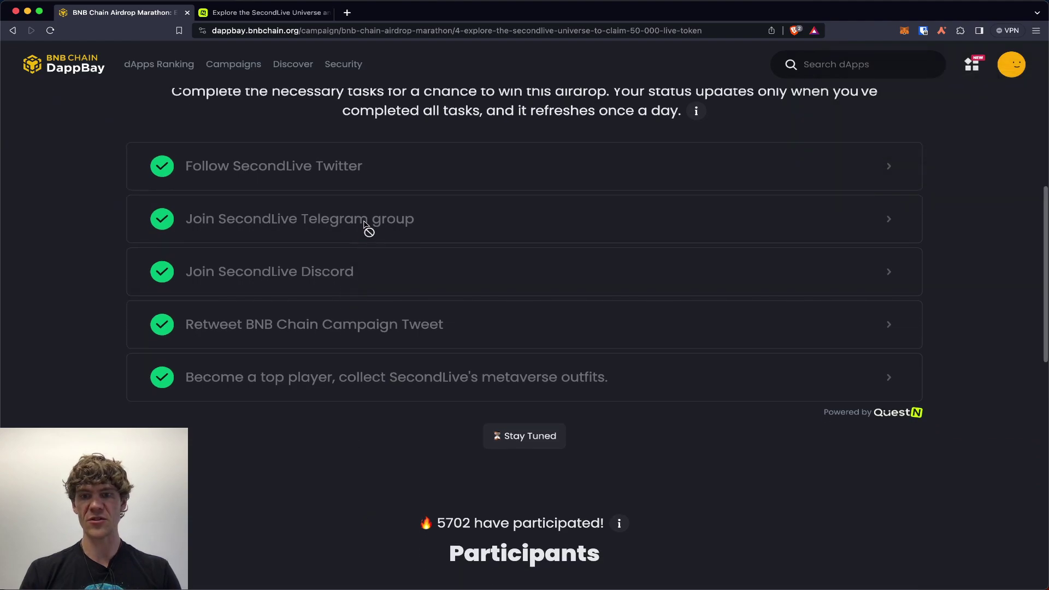
scroll(295, 501, "down", 6)
scroll(294, 500, "up", 20)
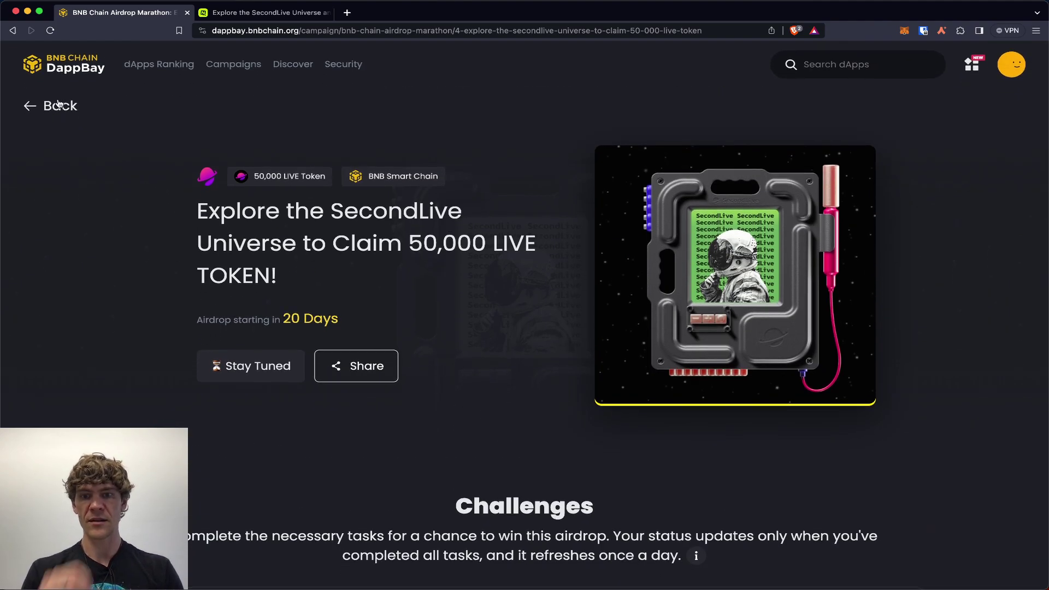
Return to the Airdrop Marathon list and scroll to the BinaryX Treasure Hunt campaign.
left_click(56, 106)
scroll(257, 235, "down", 15)
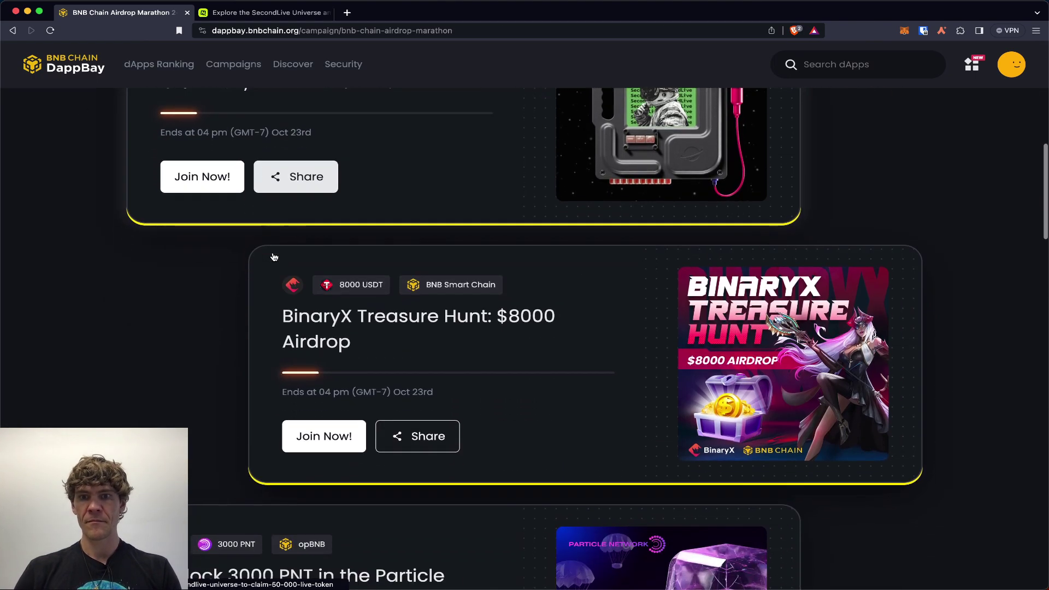
scroll(274, 256, "down", 3)
scroll(274, 256, "up", 6)
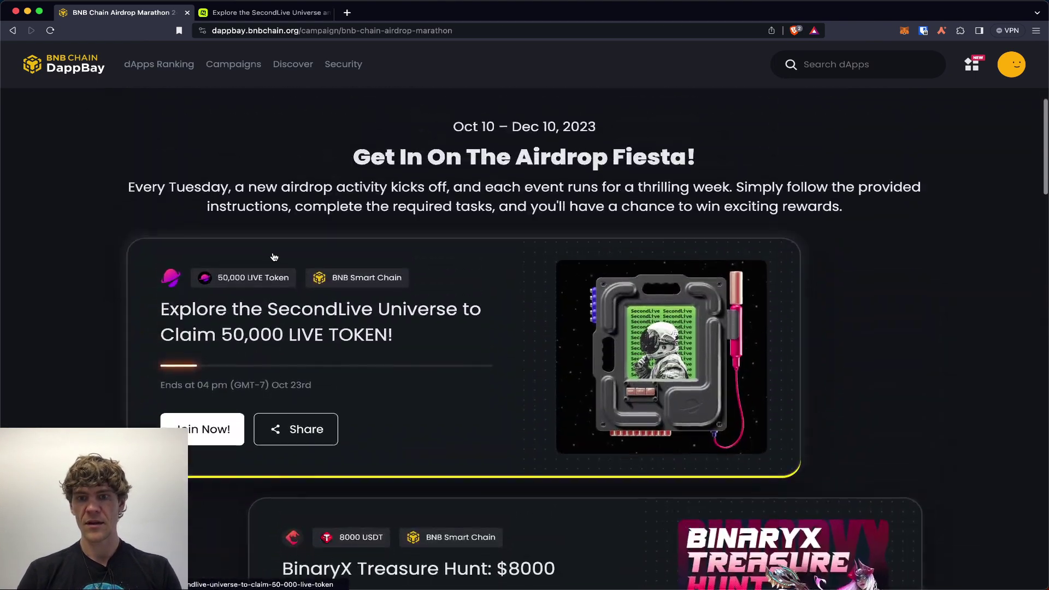
scroll(275, 257, "down", 2)
scroll(274, 256, "down", 2)
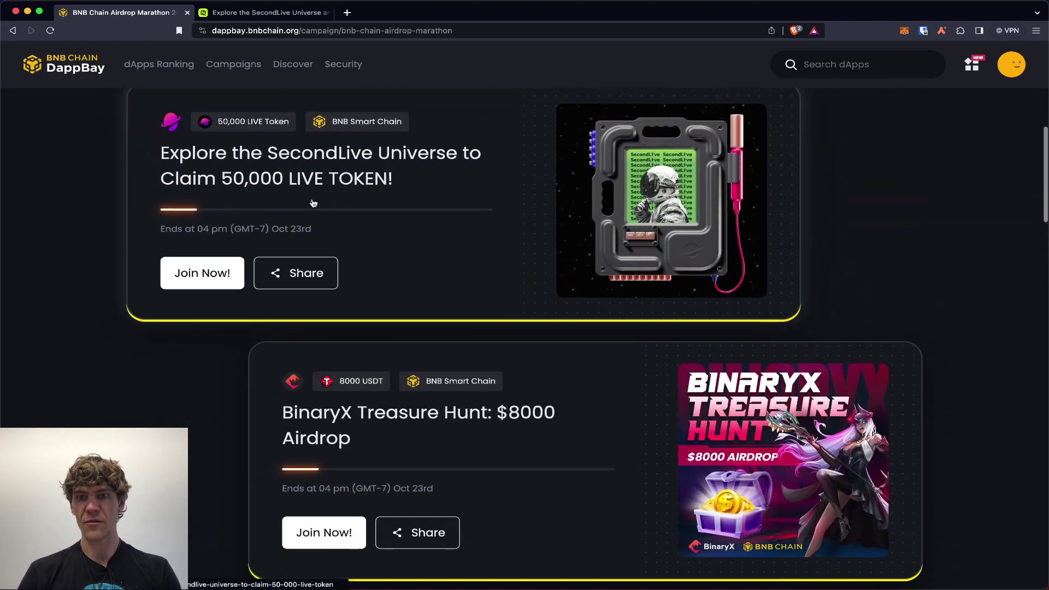
Dismiss the Stellport NFT congratulation and close the finished SecondLive quest.
left_click(320, 538)
left_click(262, 12)
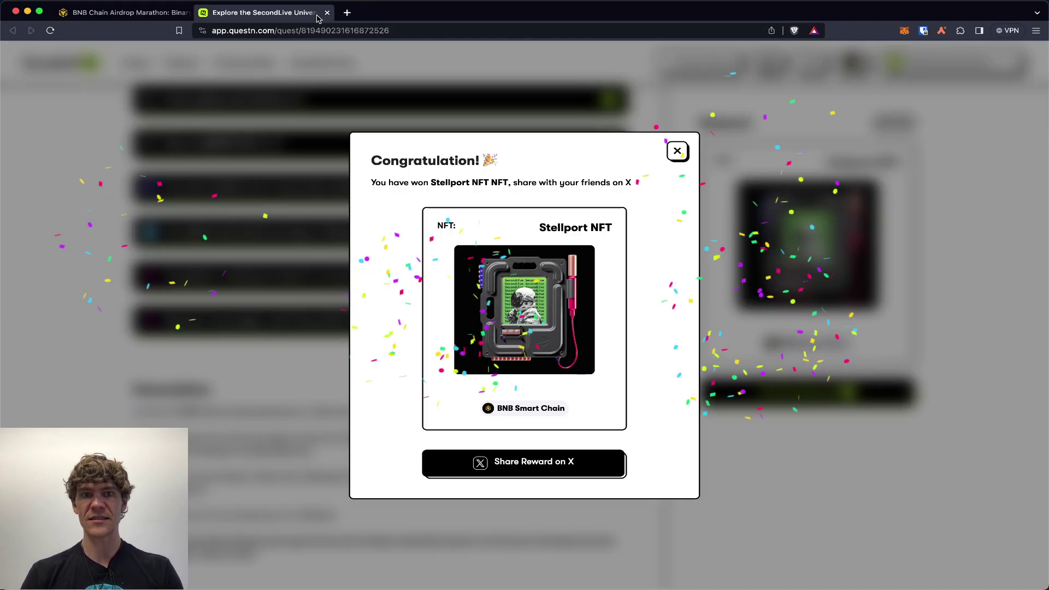
left_click(677, 151)
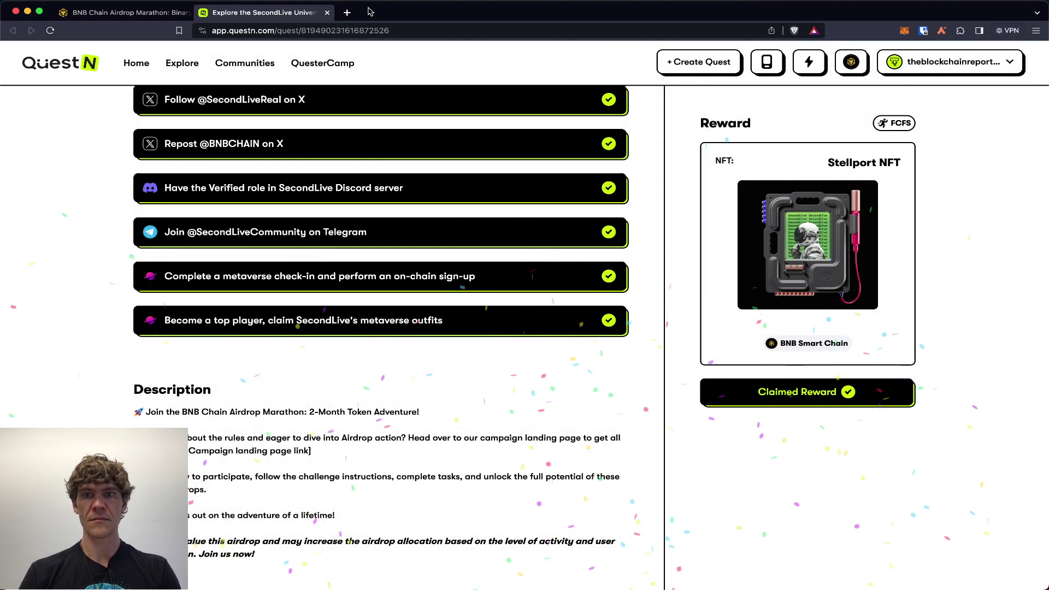
left_click(327, 12)
Open the BinaryX Treasure Hunt quest on QuestN and retry its follow task after reloading.
scroll(471, 351, "down", 10)
scroll(474, 355, "up", 5)
left_click(537, 552)
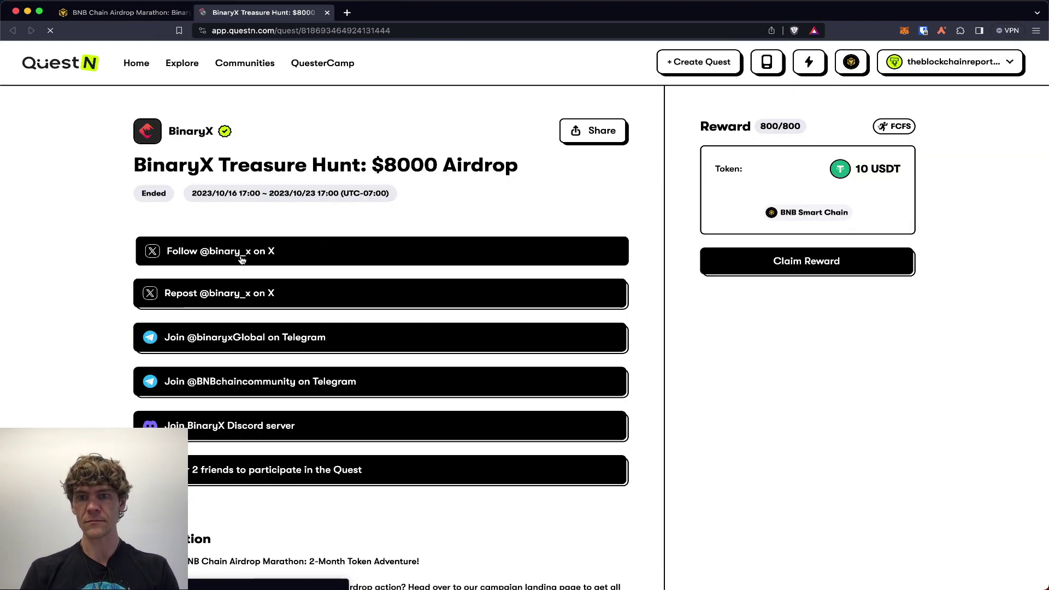
left_click(243, 260)
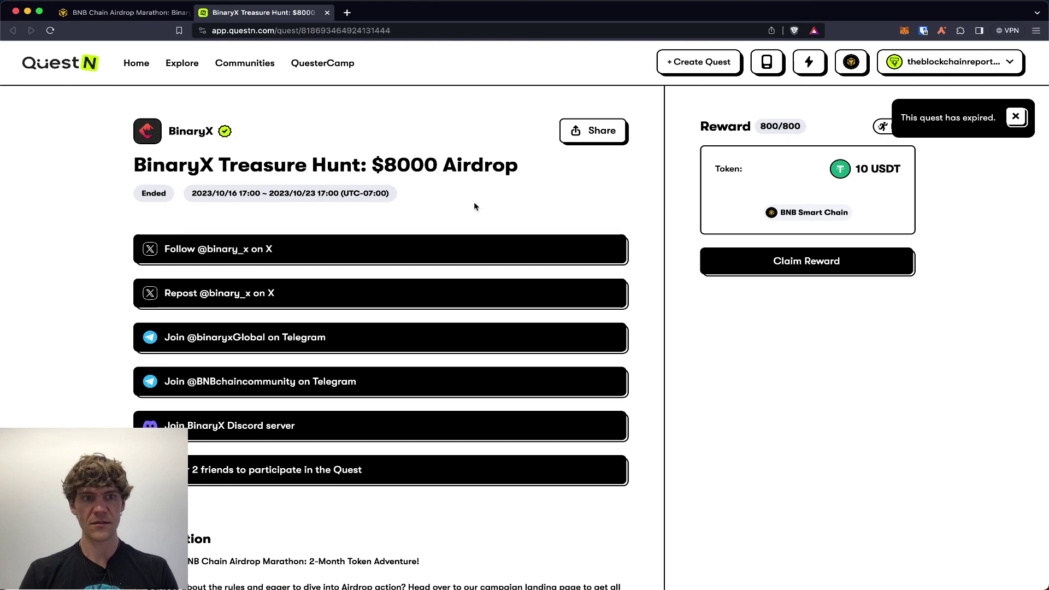
key("super+r")
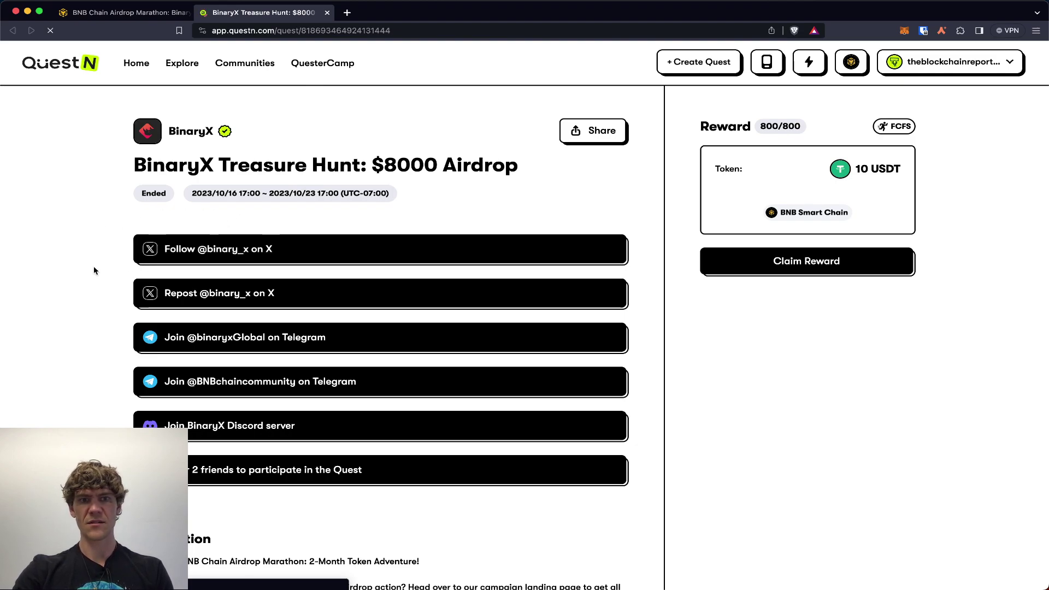
scroll(94, 271, "down", 3)
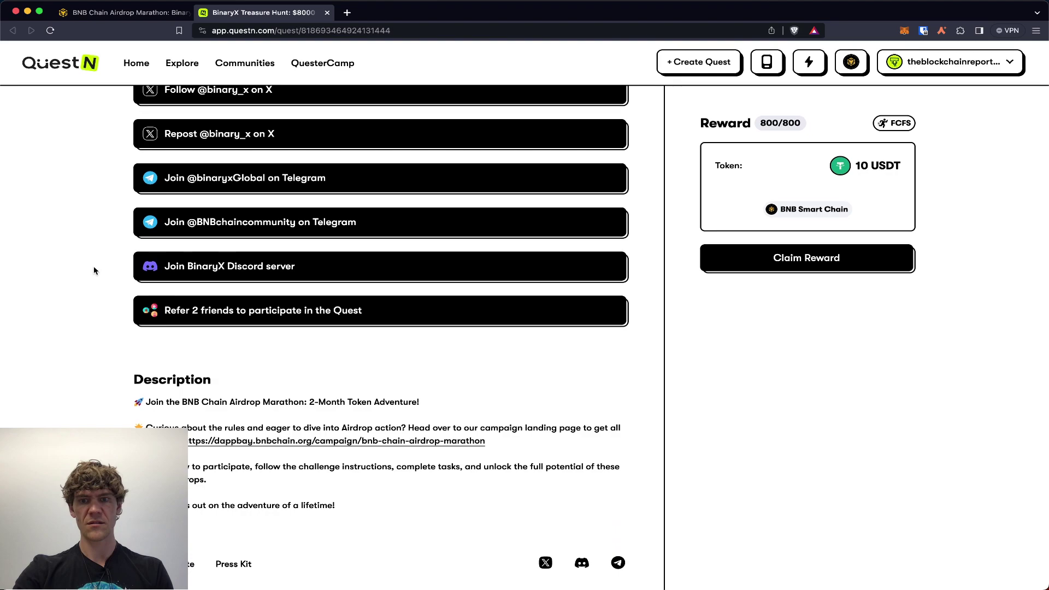
scroll(94, 270, "up", 3)
left_click(212, 226)
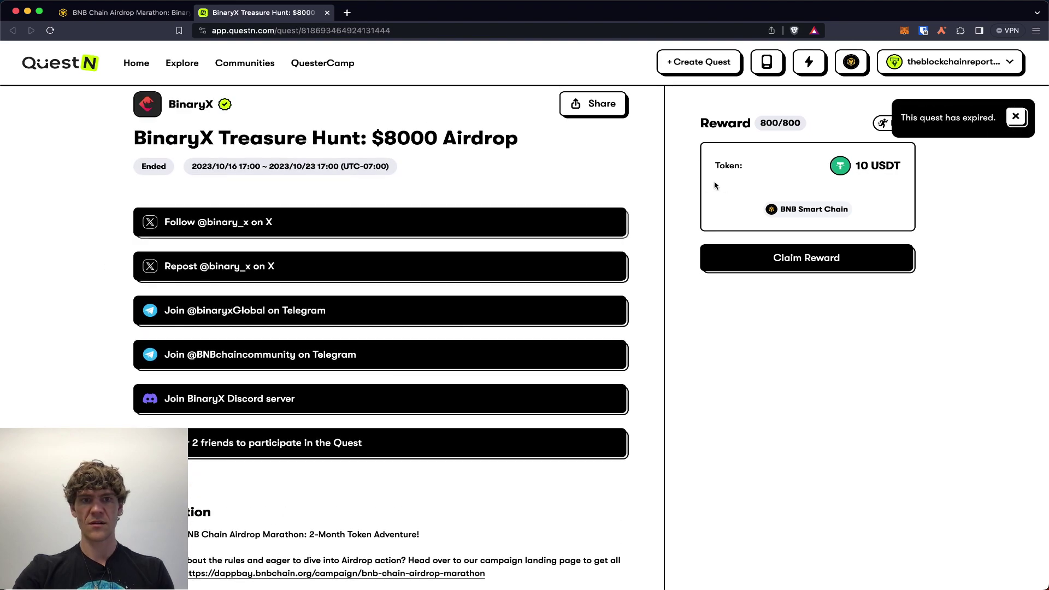
scroll(676, 156, "down", 2)
scroll(676, 157, "up", 3)
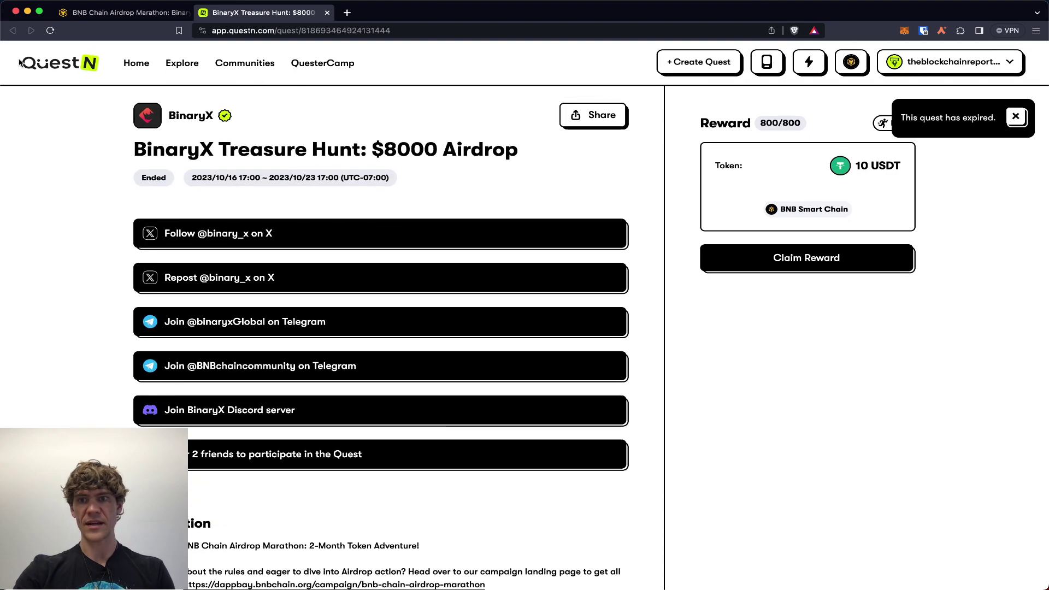
Leave the expired BinaryX quest and open the Unlock 3000 PNT Particle campaign's QuestN tasks.
left_click(327, 13)
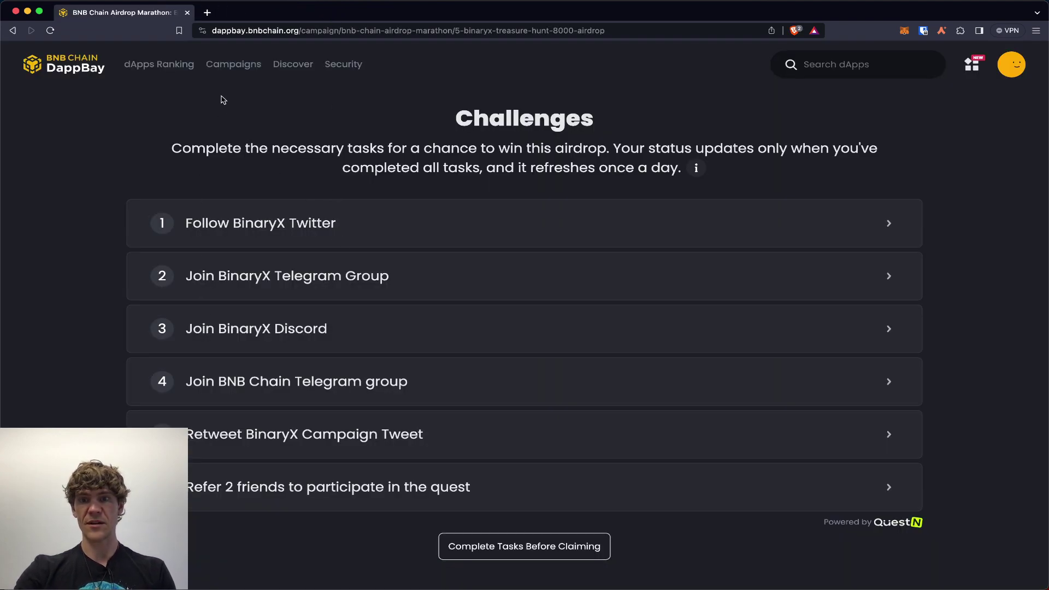
left_click(13, 30)
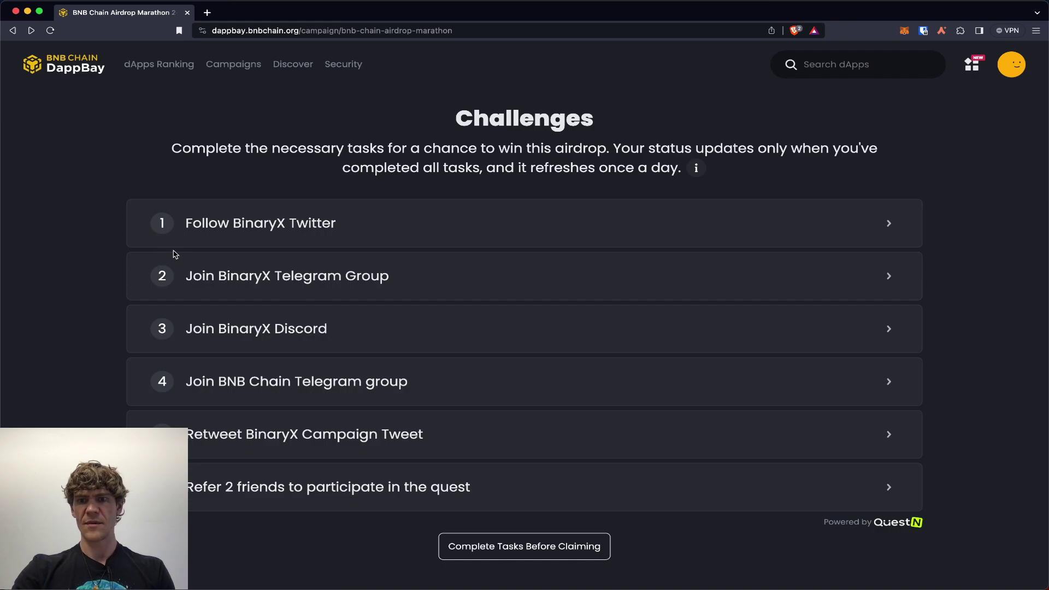
scroll(210, 438, "down", 5)
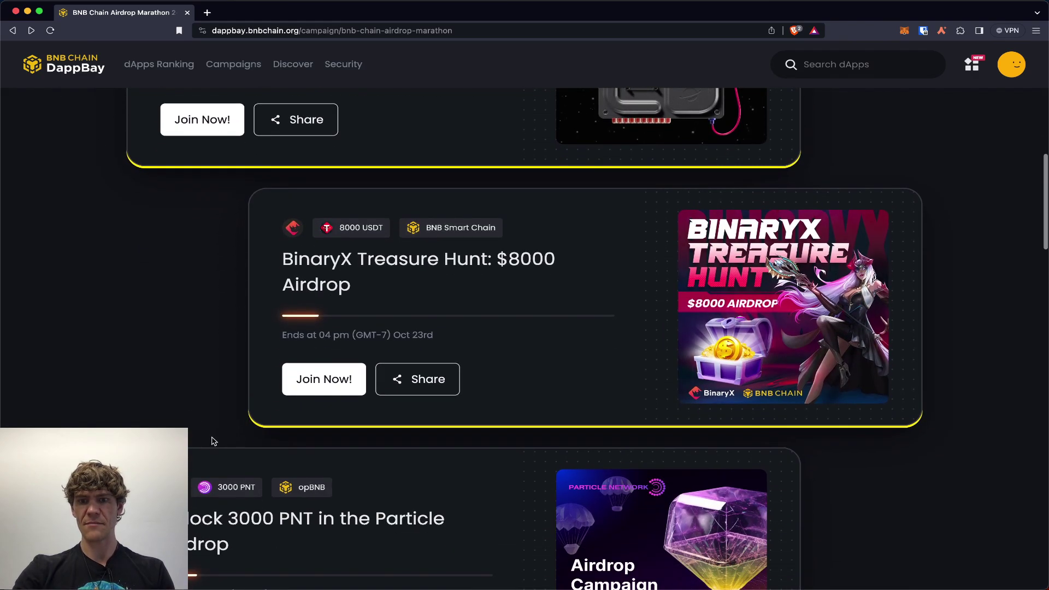
left_click(214, 434)
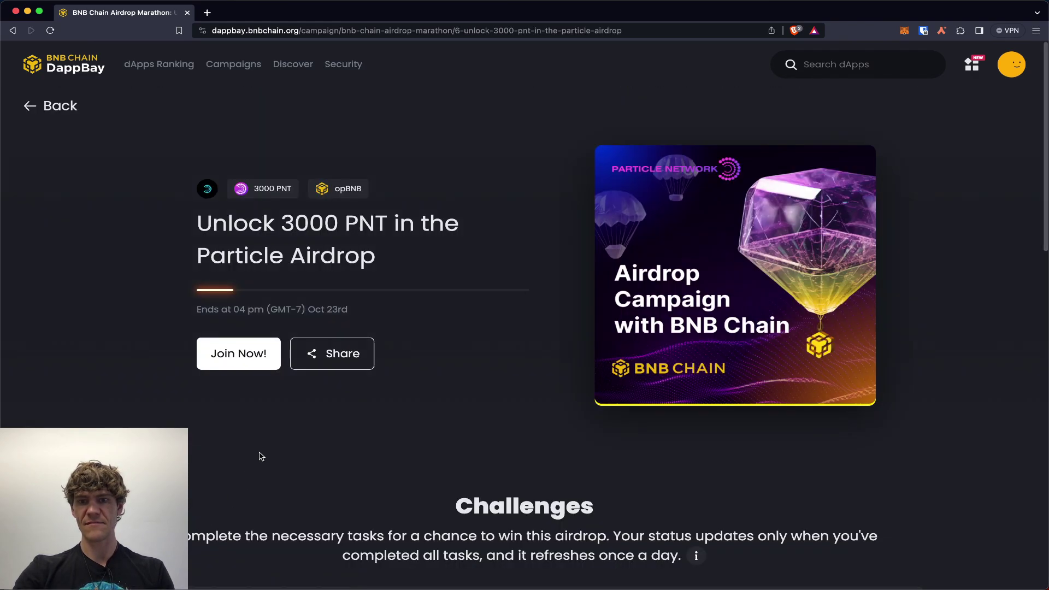
scroll(259, 457, "down", 10)
scroll(426, 445, "up", 2)
left_click(524, 403)
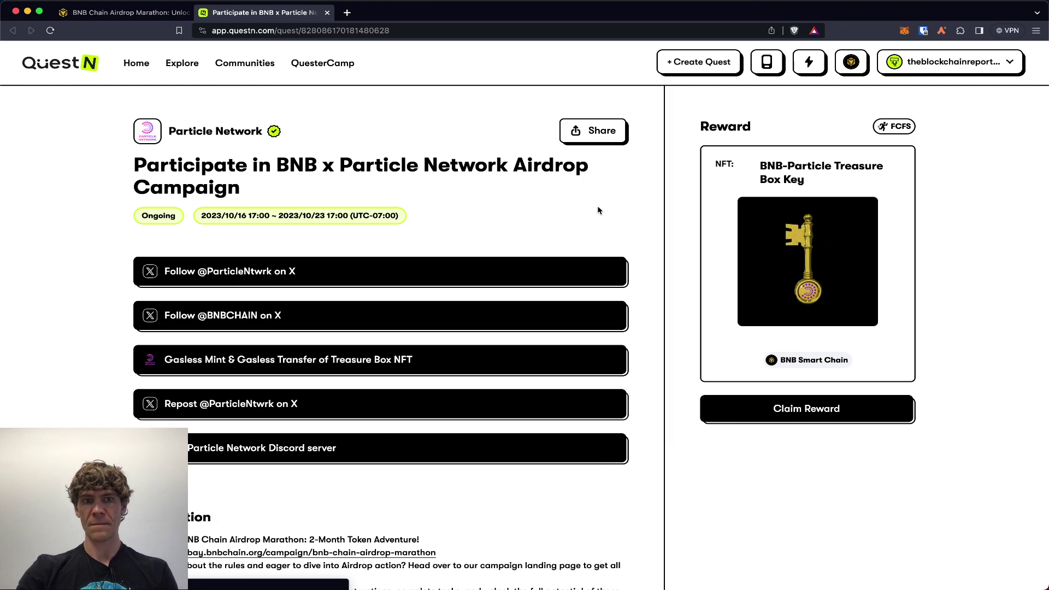
scroll(649, 245, "down", 2)
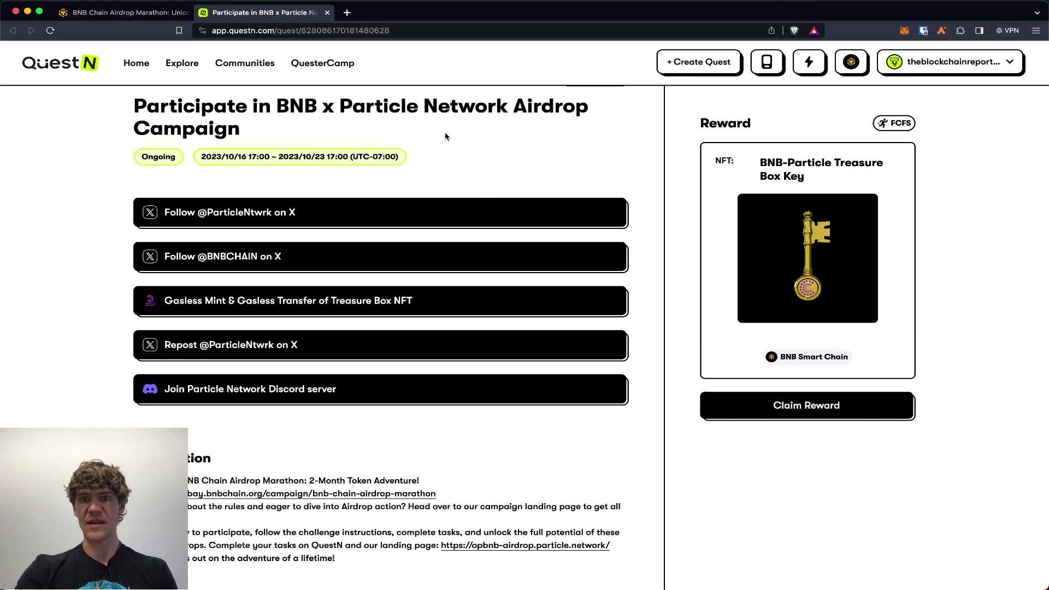
left_click(328, 213)
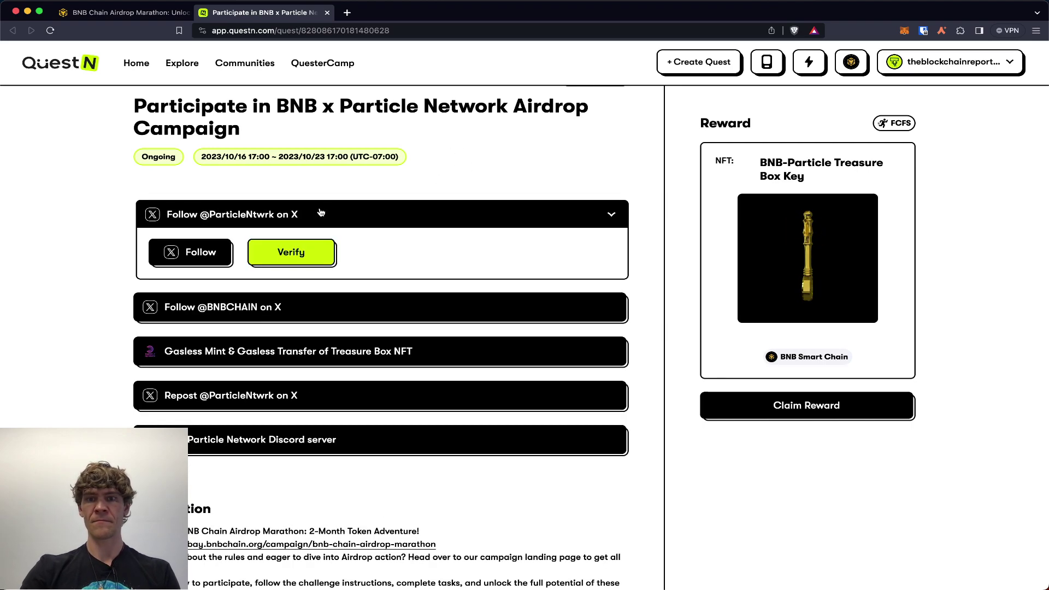
left_click(208, 252)
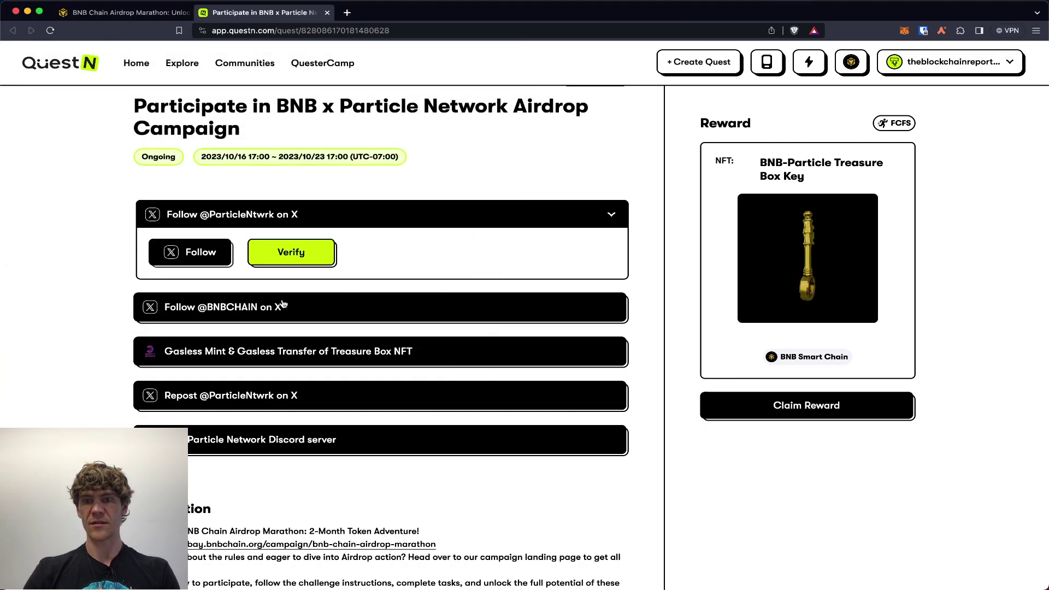
left_click(259, 321)
left_click(180, 346)
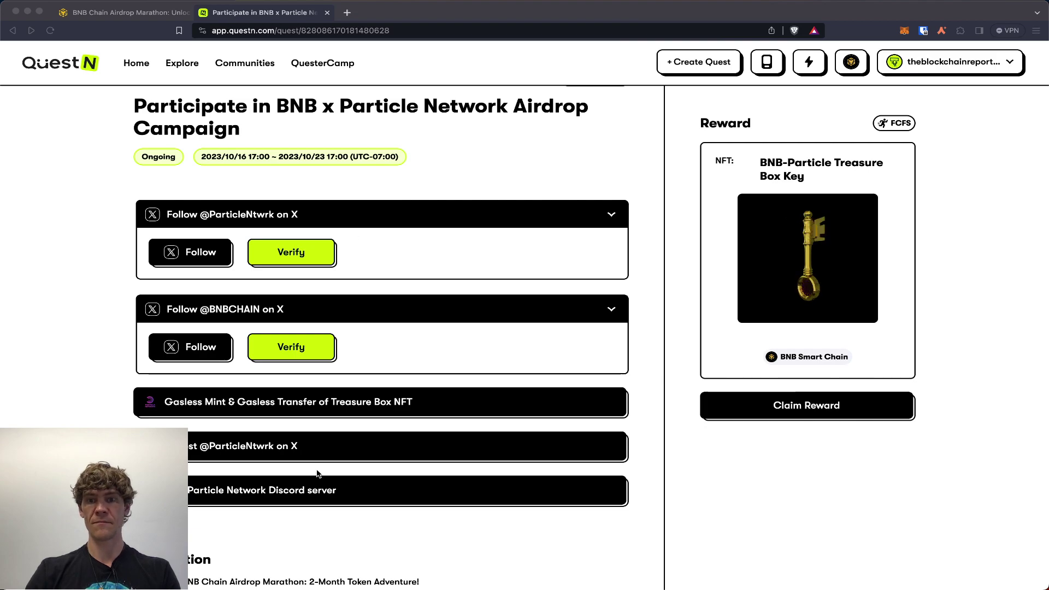
left_click(291, 252)
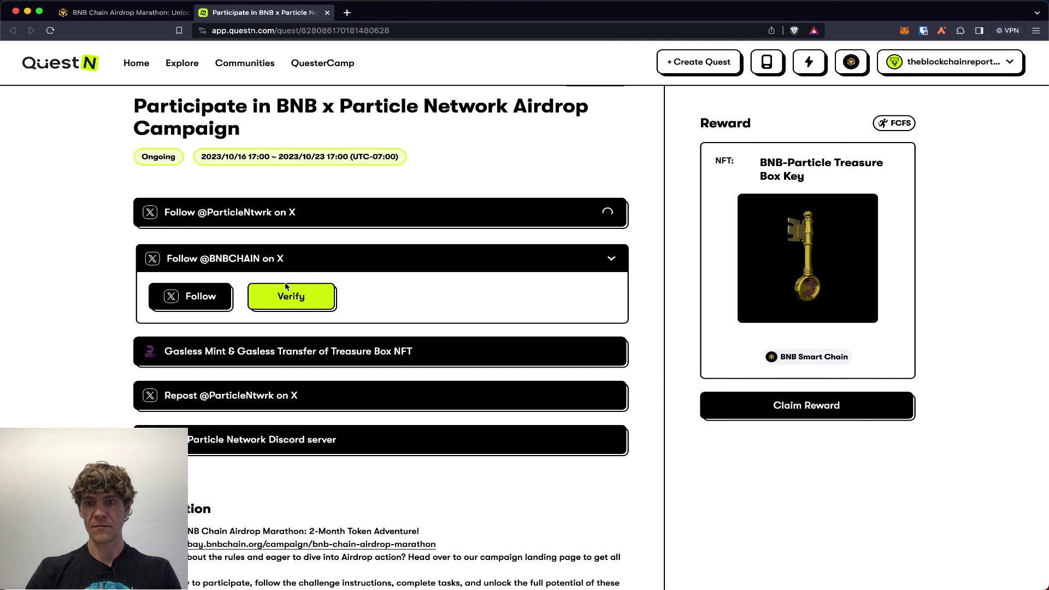
left_click(236, 351)
left_click(236, 553)
scroll(236, 554, "down", 3)
left_click(190, 462)
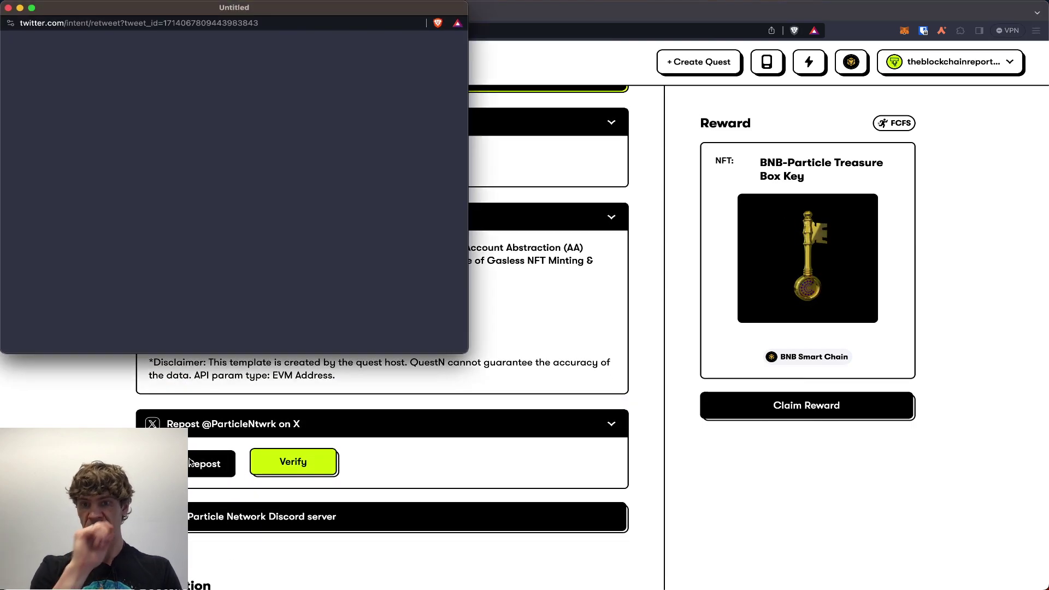
key("super+w")
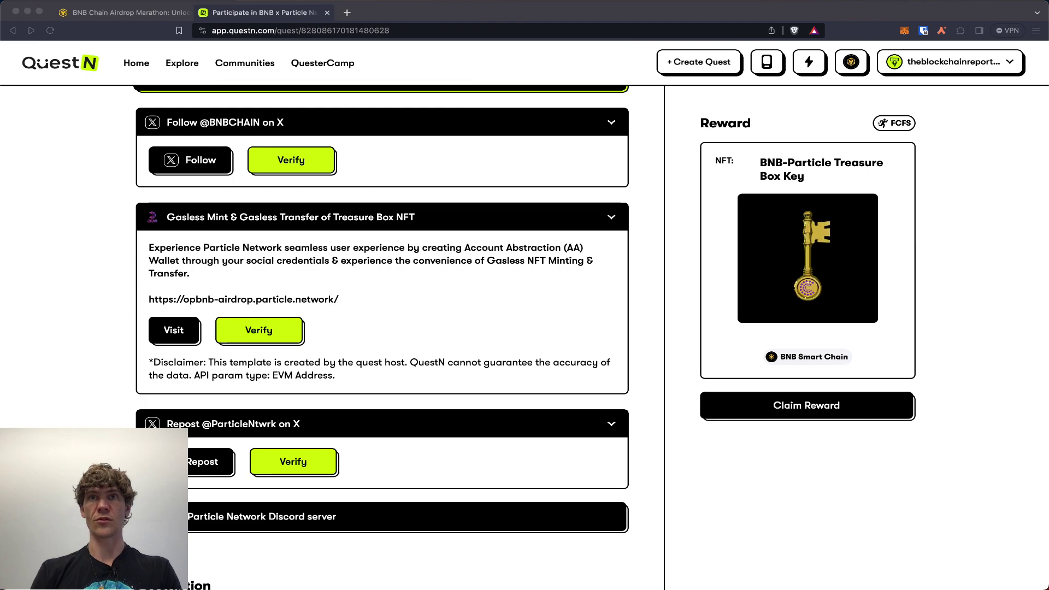
left_click(262, 516)
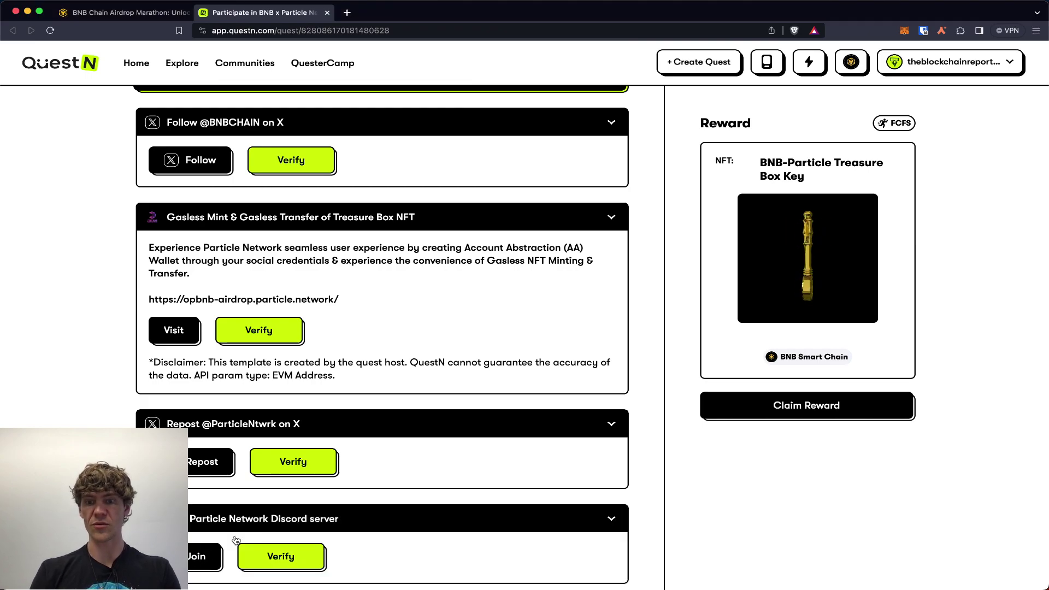
left_click(195, 562)
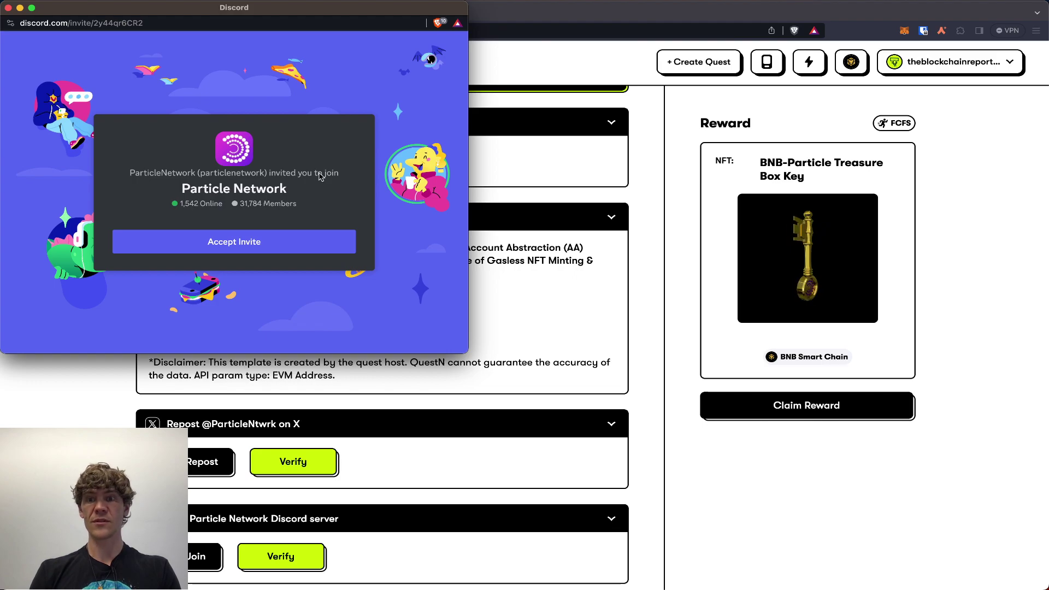
Accept the Discord invite and verify the repost and BNBCHAIN follow tasks.
left_click(296, 244)
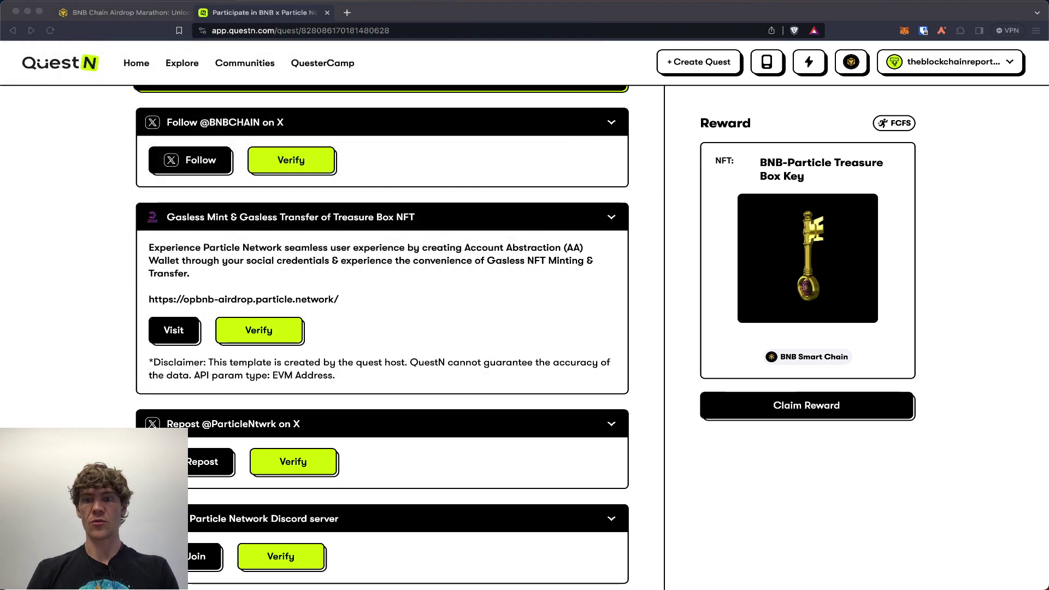
left_click(298, 460)
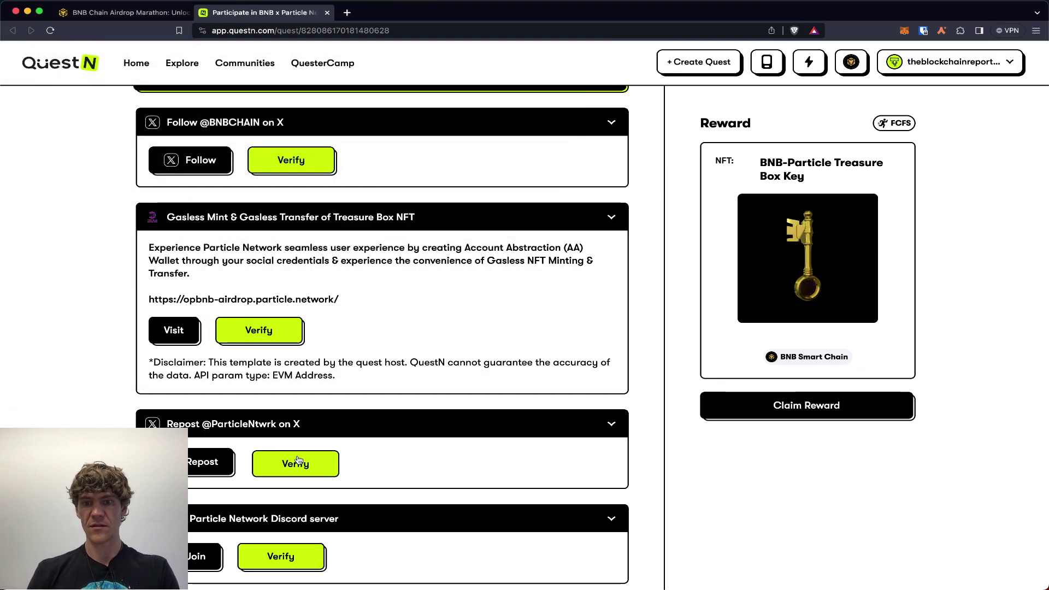
left_click(290, 159)
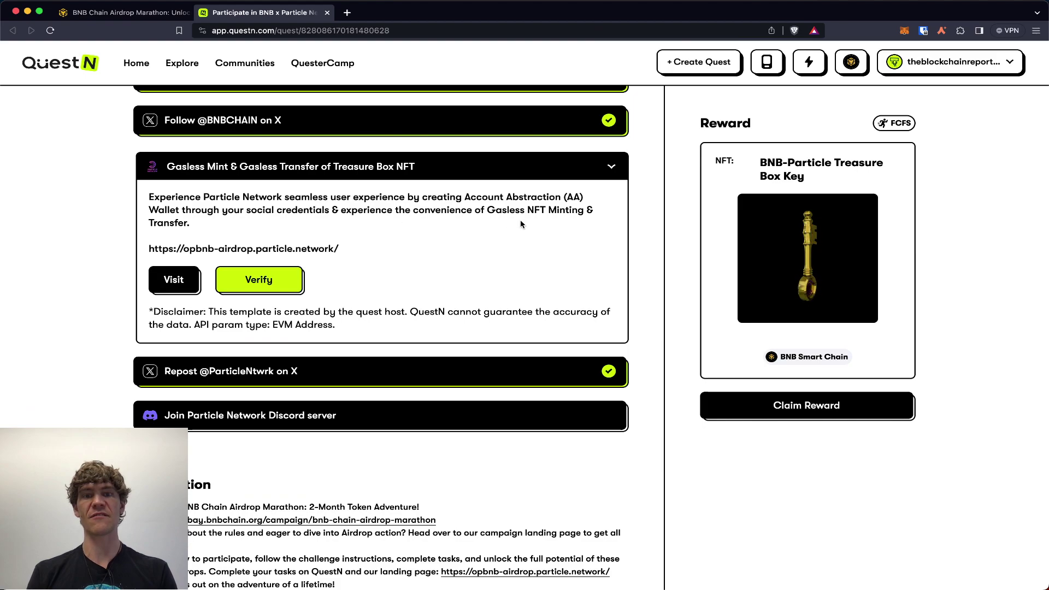
Open the Particle airdrop site, then verify the Discord join task on QuestN.
left_click_drag(319, 249, 151, 251)
left_click(166, 273)
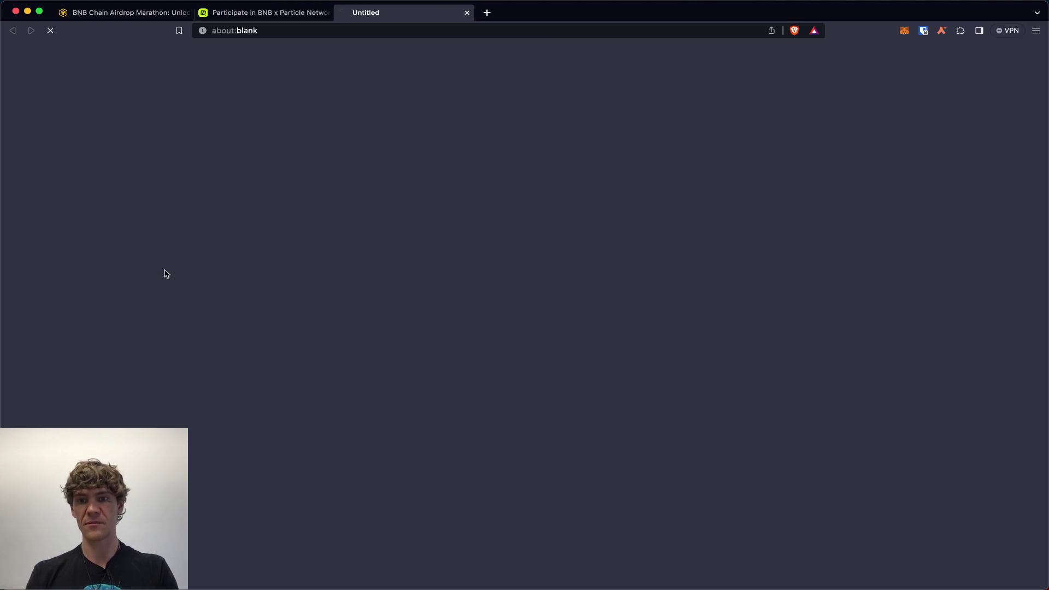
left_click(286, 13)
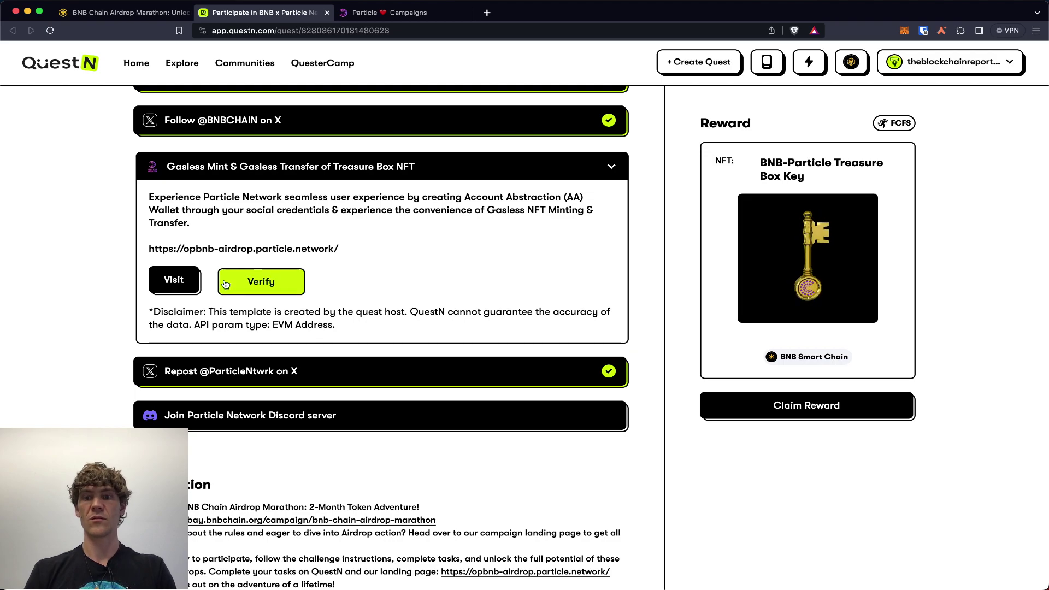
left_click(232, 414)
left_click(274, 456)
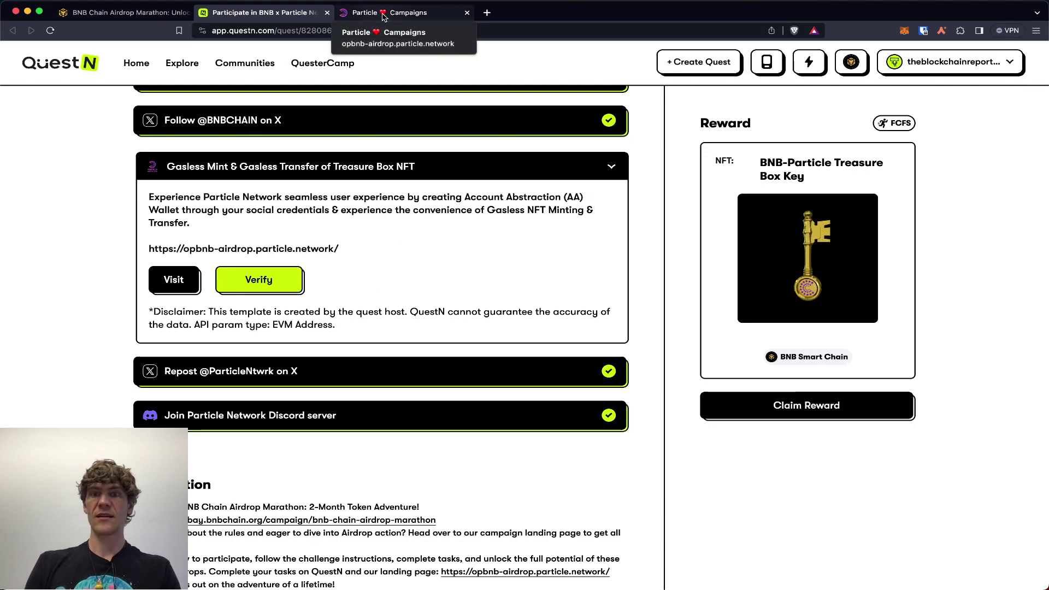
left_click(384, 17)
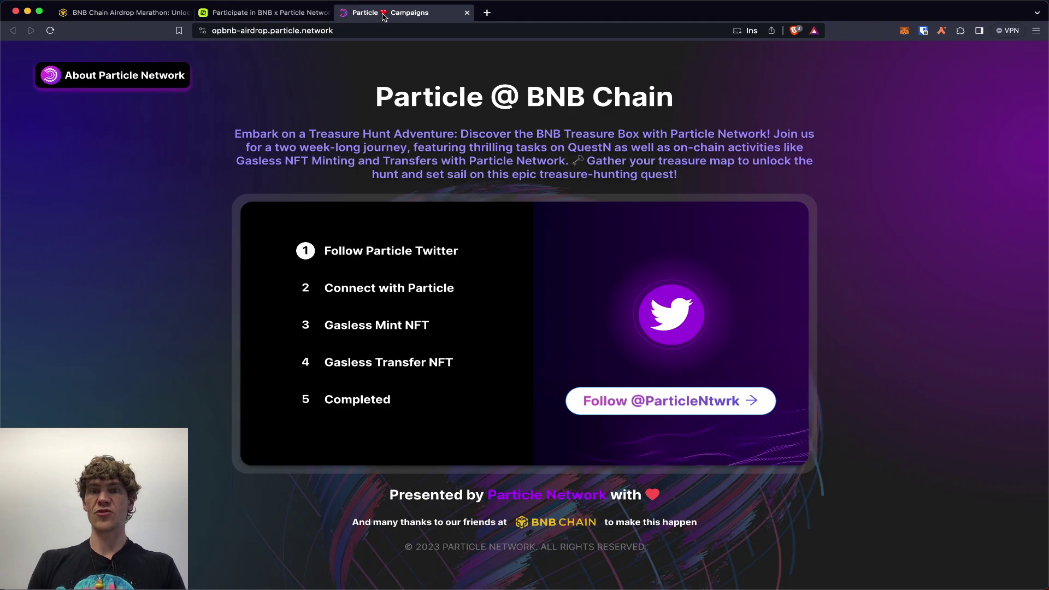
left_click(680, 402)
left_click(426, 13)
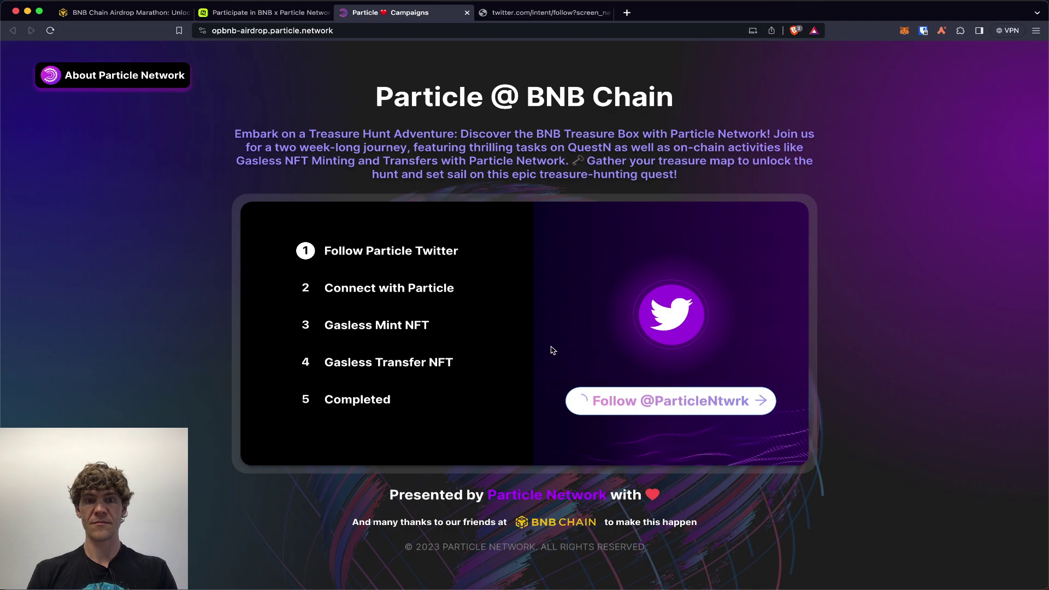
left_click(600, 15)
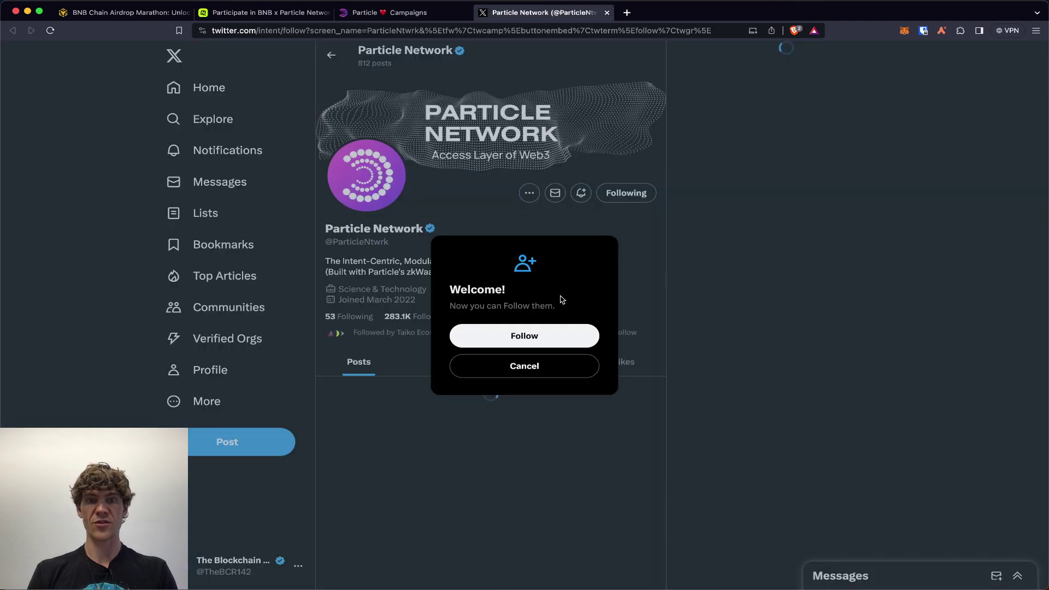
left_click(606, 12)
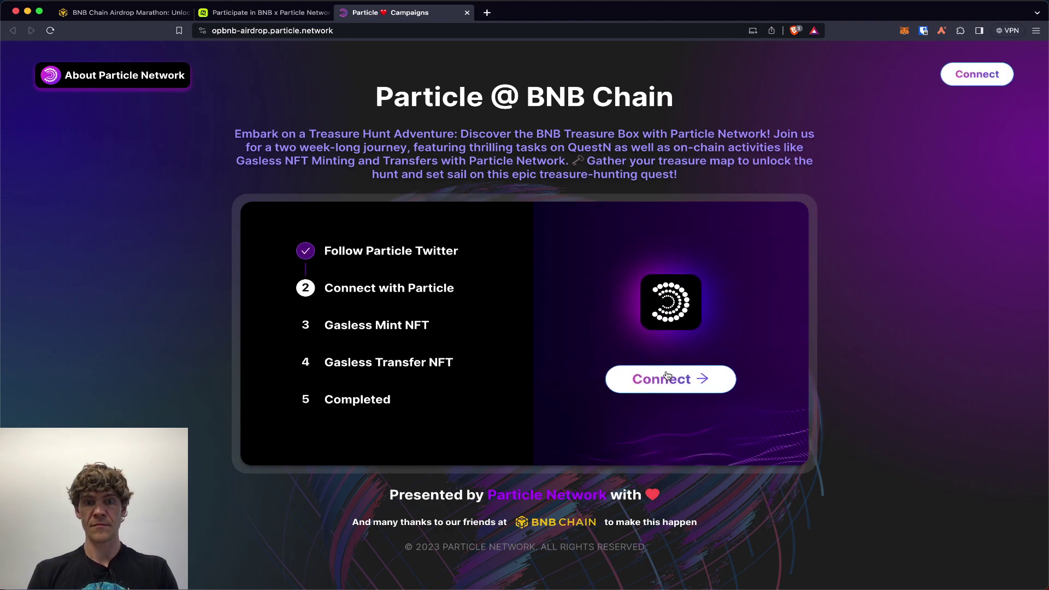
Connect with Particle by signing in with the saved e-mail and its emailed verification code.
left_click(666, 377)
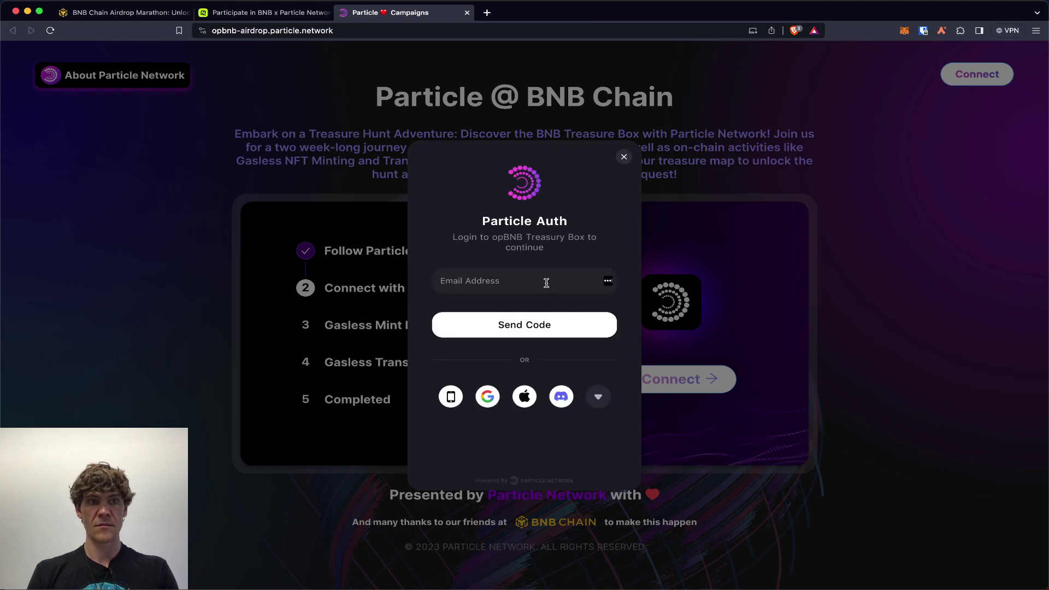
left_click(617, 155)
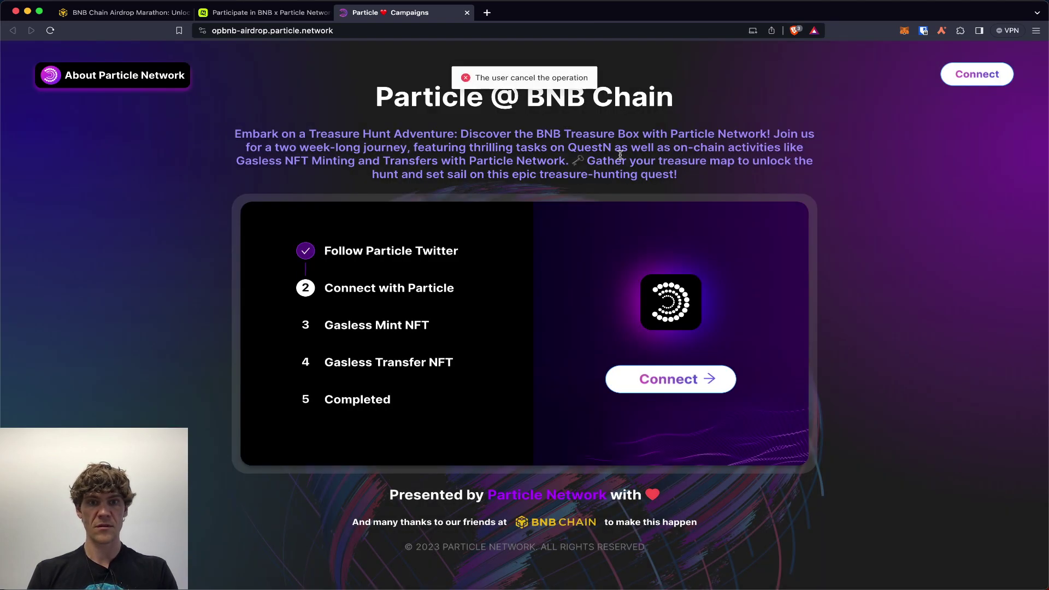
left_click(975, 75)
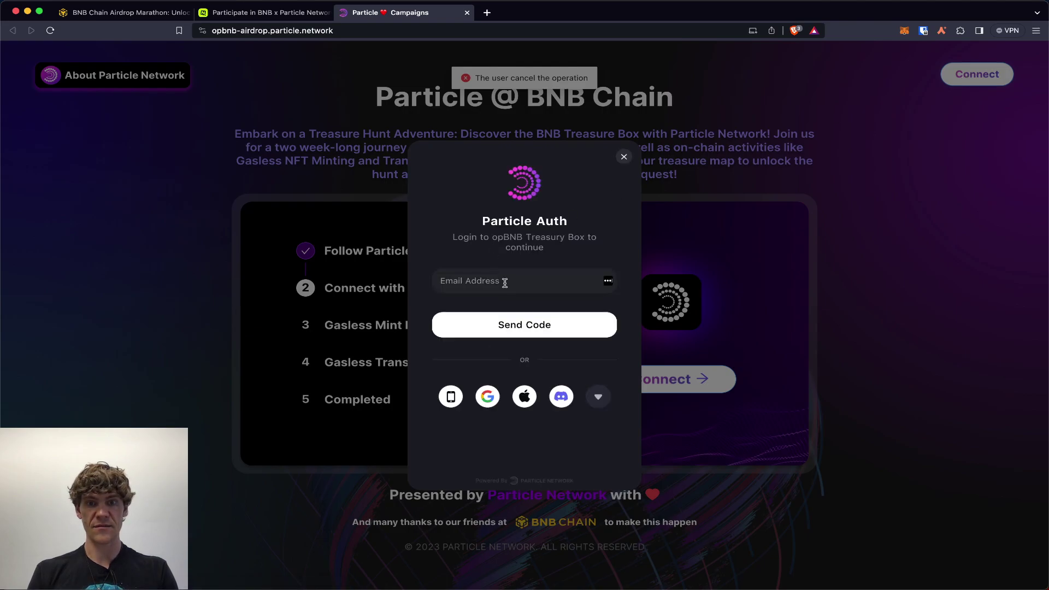
left_click(506, 284)
left_click(519, 310)
left_click(522, 327)
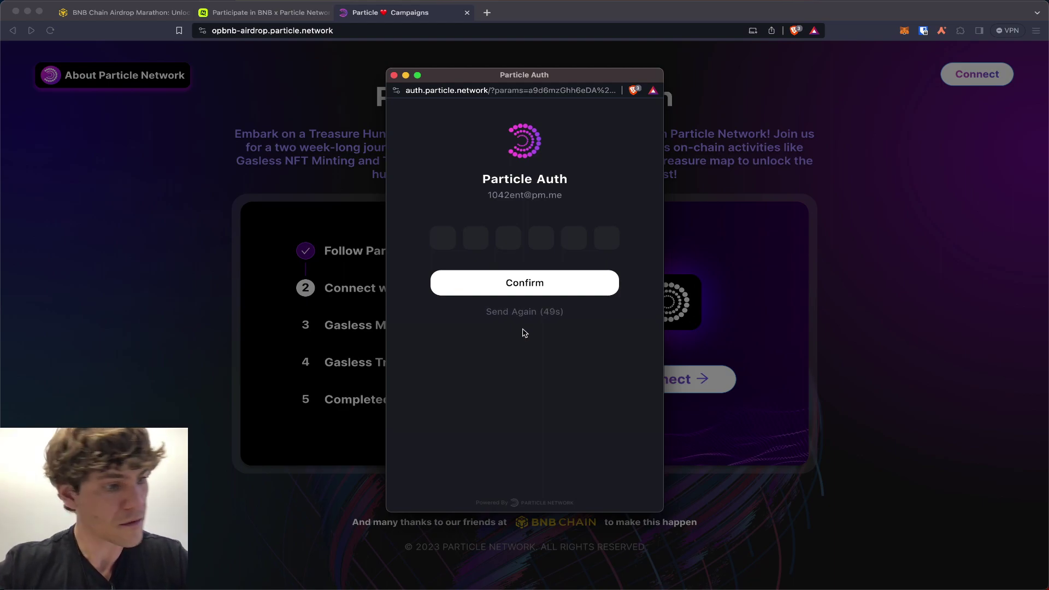
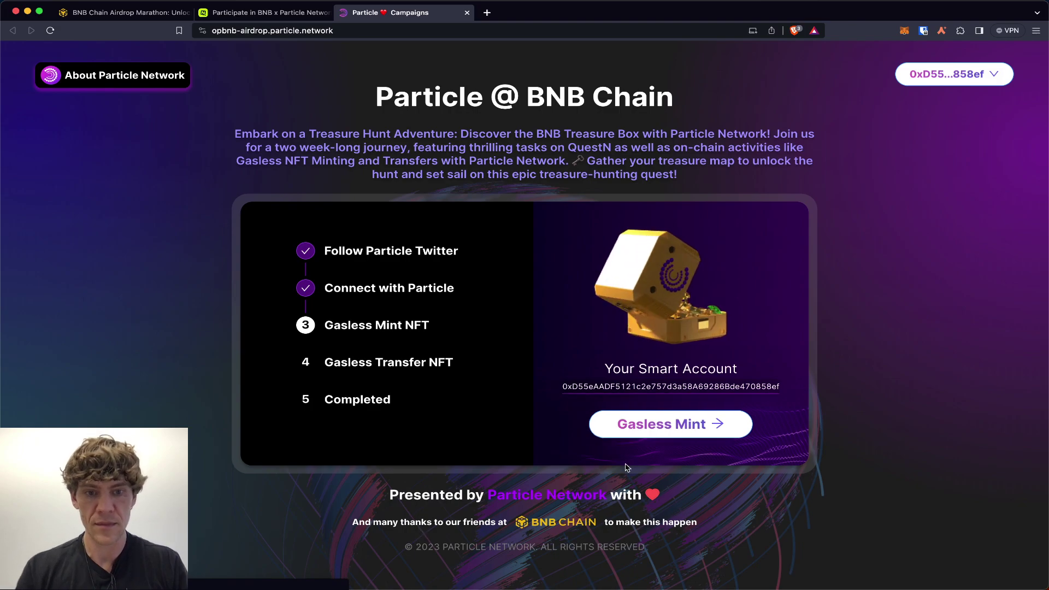
Gasless-mint the treasure box NFT and confirm the Sign Message request.
left_click(677, 423)
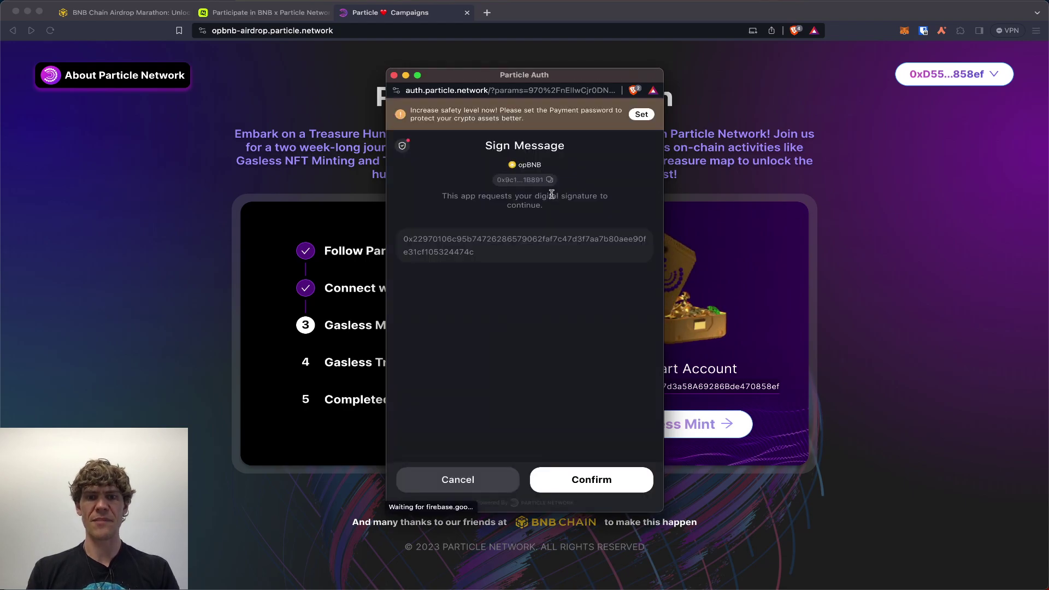
left_click(580, 486)
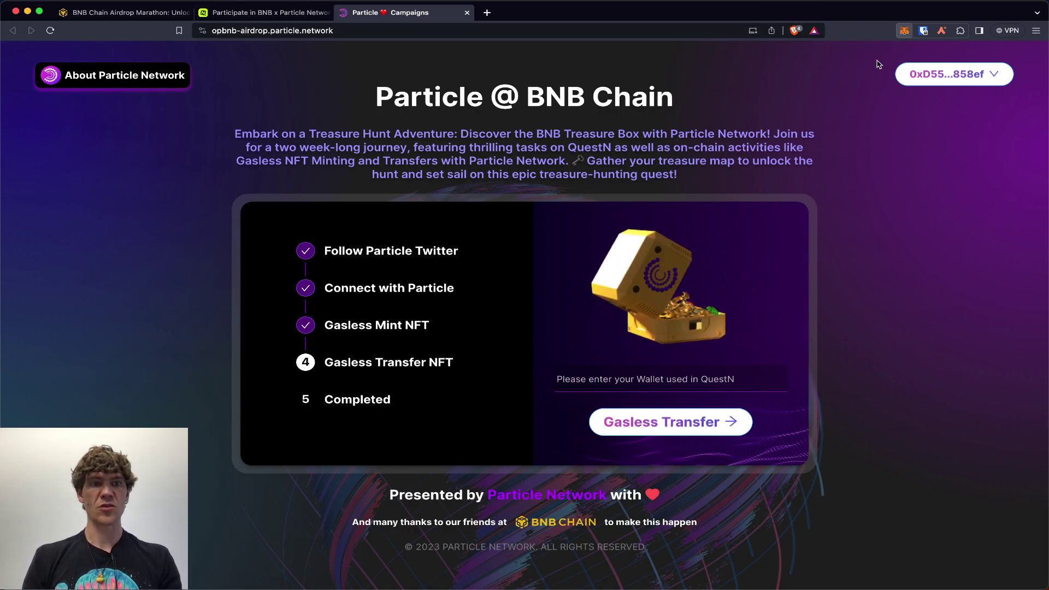
Paste the MetaMask wallet address and gaslessly transfer the treasure box NFT to it, confirming the signature.
left_click(820, 93)
left_click(970, 250)
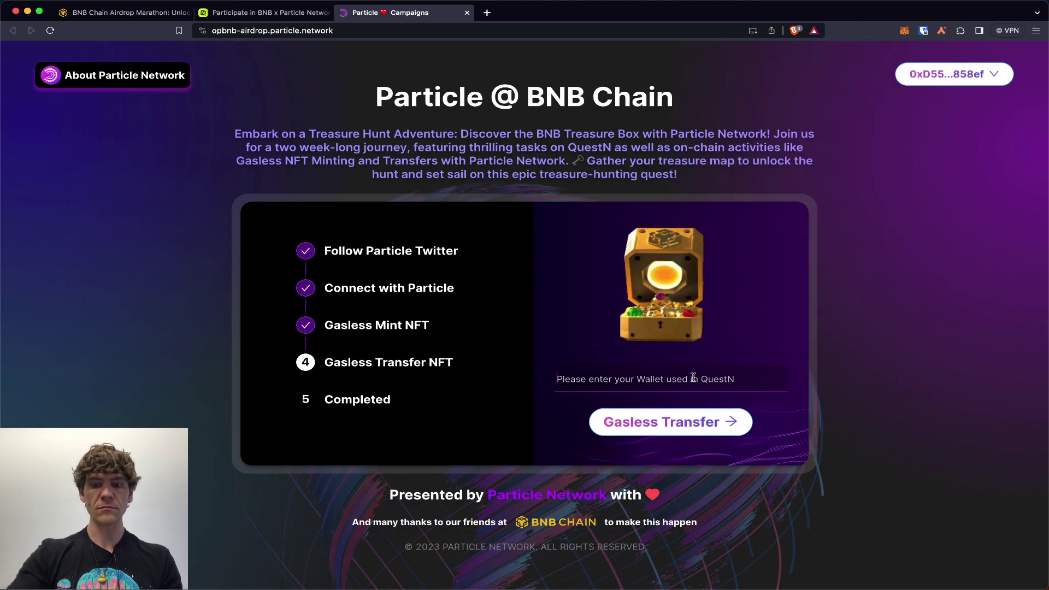
key("super+v")
left_click(681, 425)
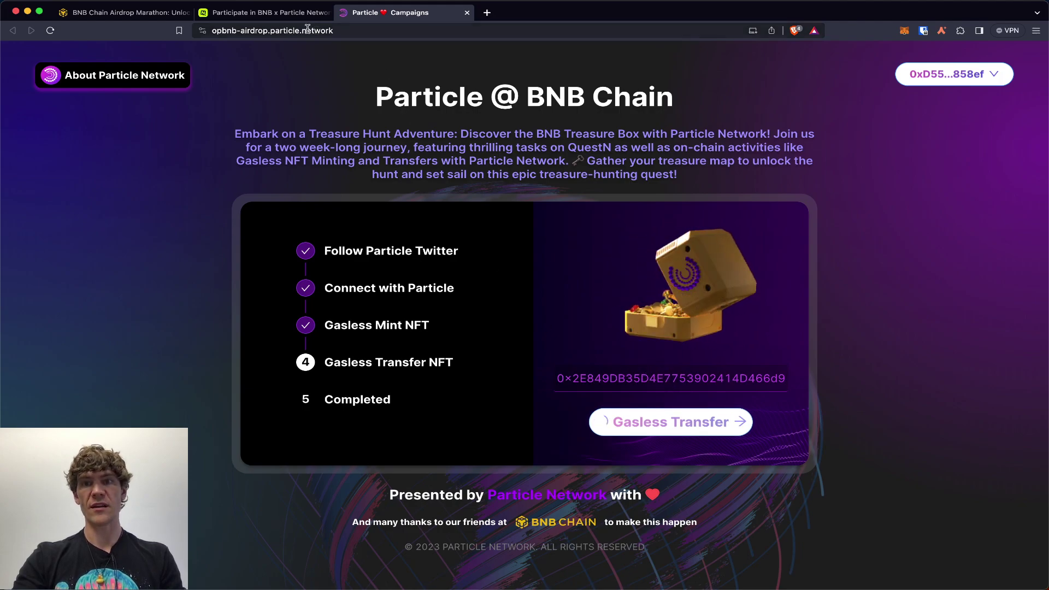
left_click(293, 17)
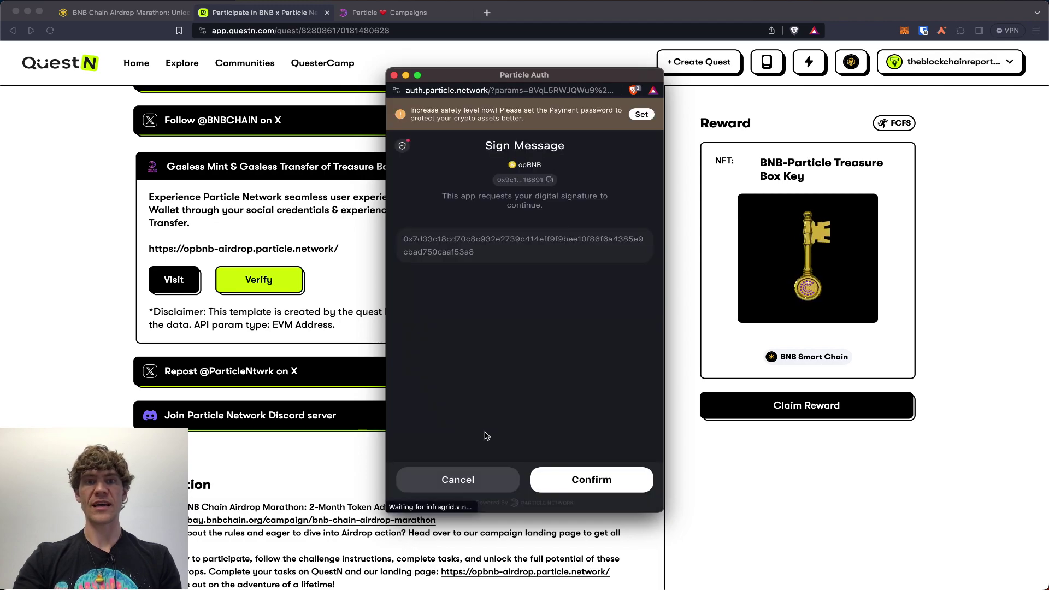
left_click(587, 484)
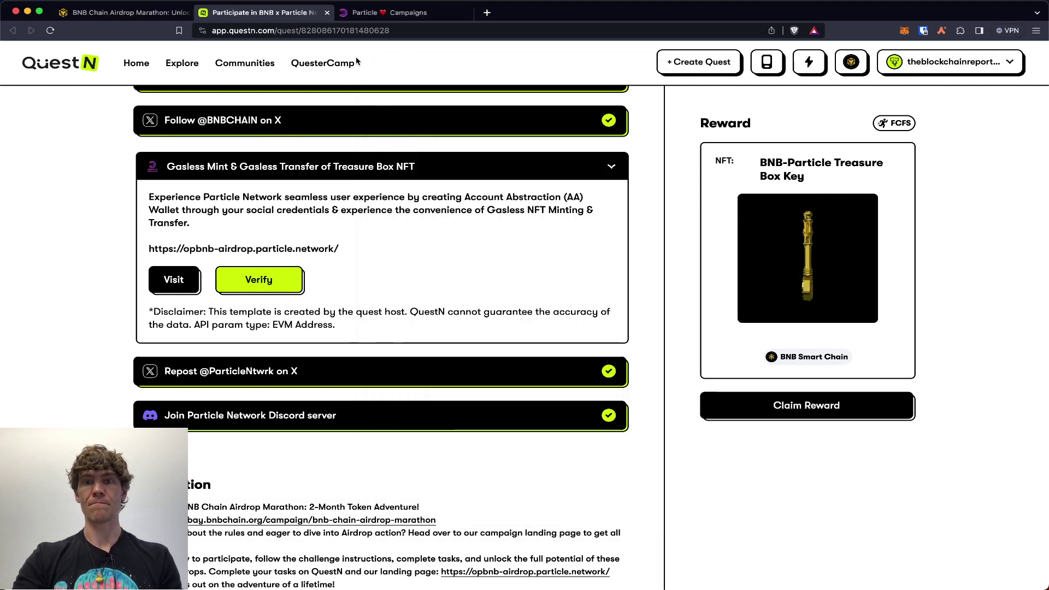
left_click(404, 13)
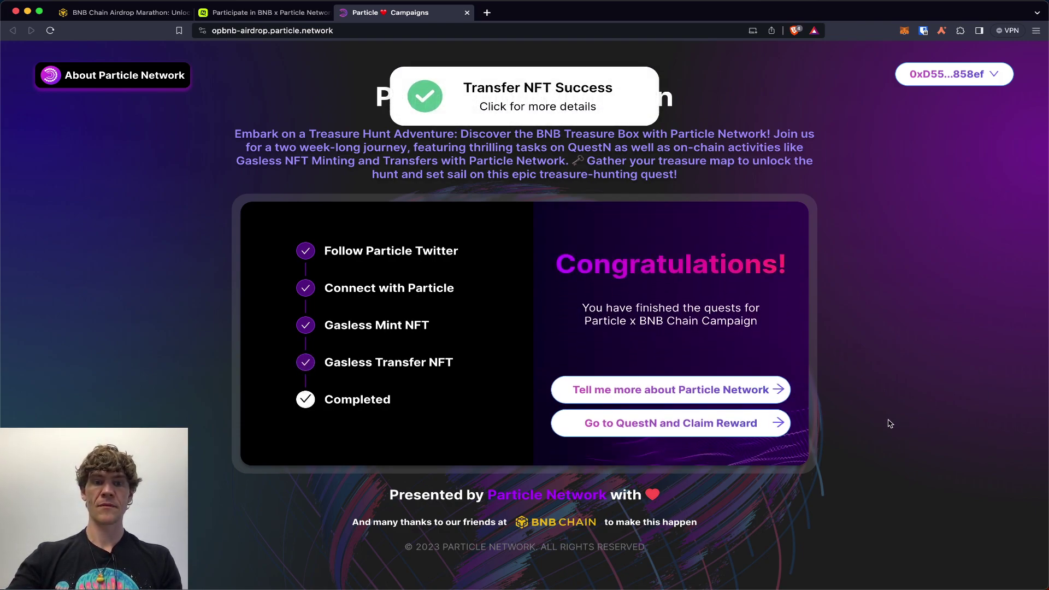
Go to QuestN from the Particle site and try verifying the gasless mint and transfer task.
left_click(717, 426)
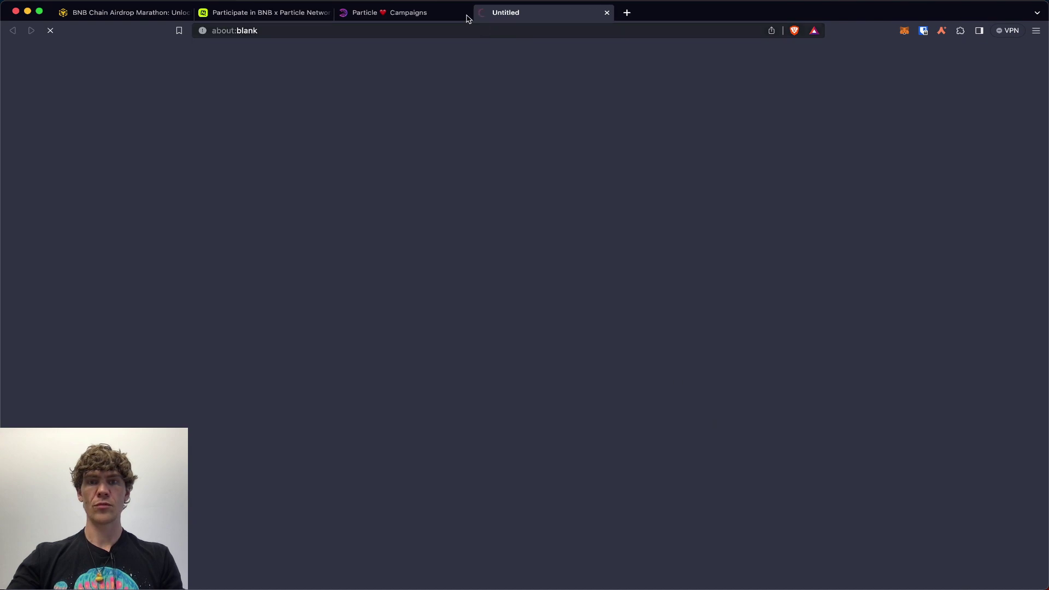
left_click(305, 12)
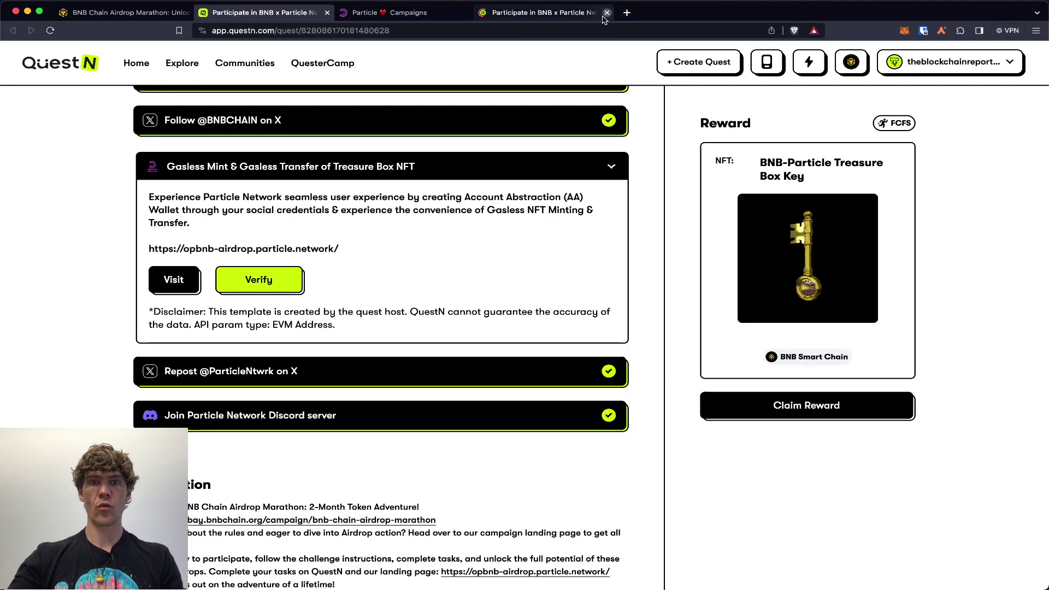
left_click(607, 12)
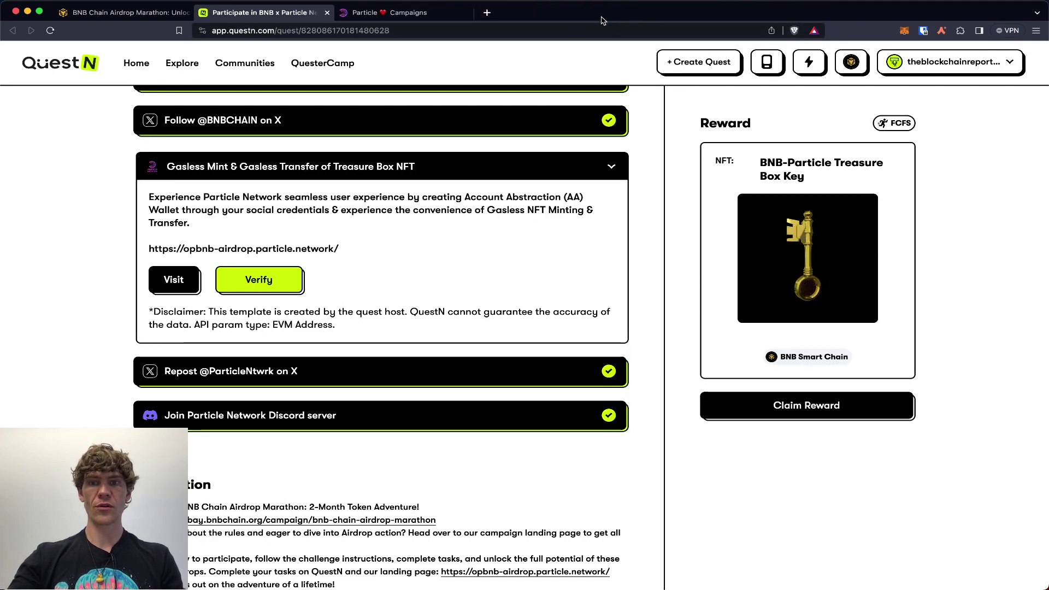
left_click(238, 273)
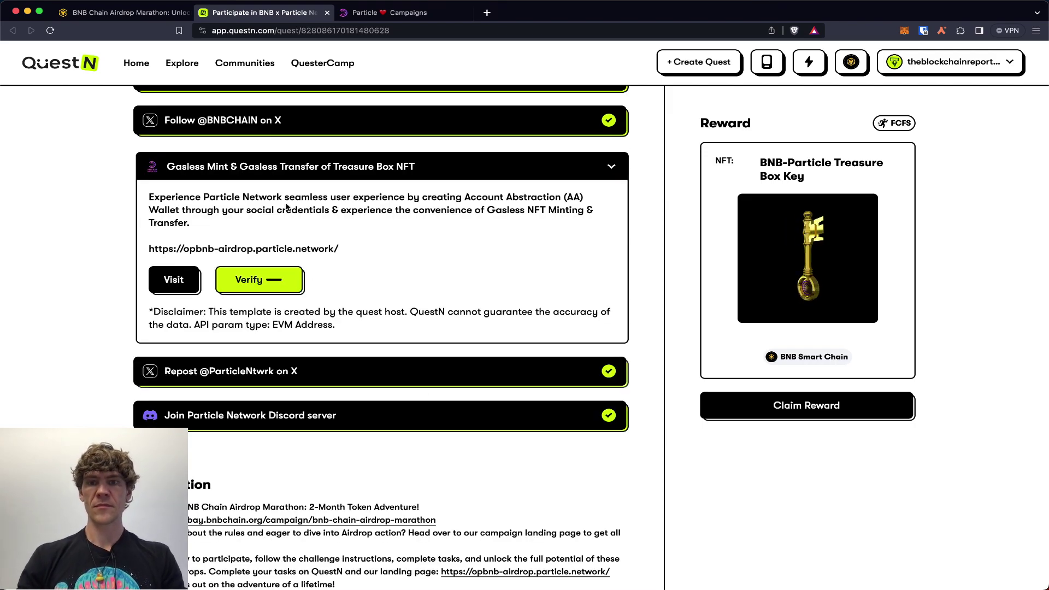
left_click(399, 10)
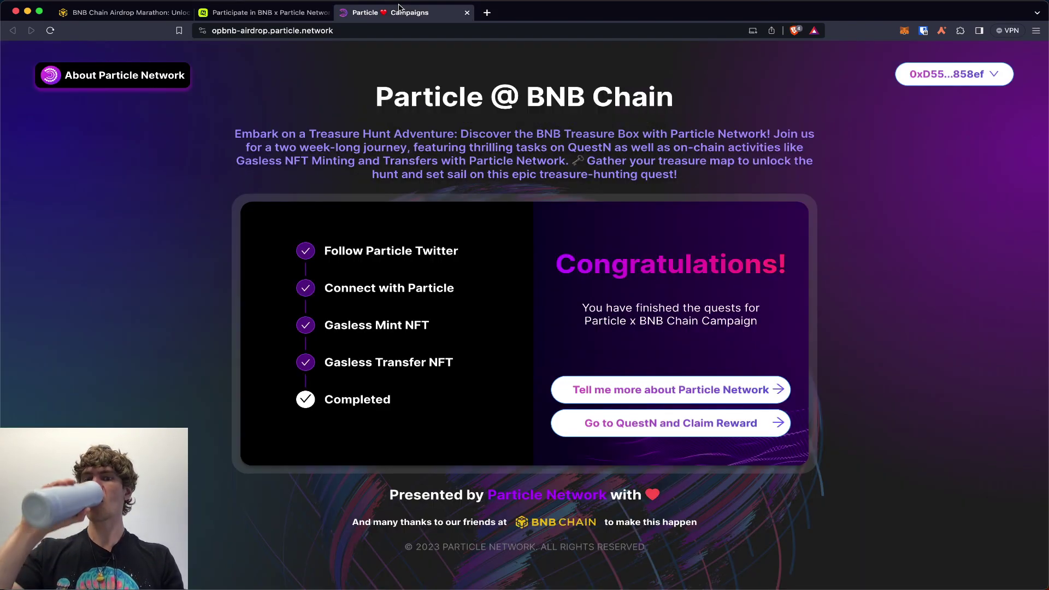
left_click(317, 12)
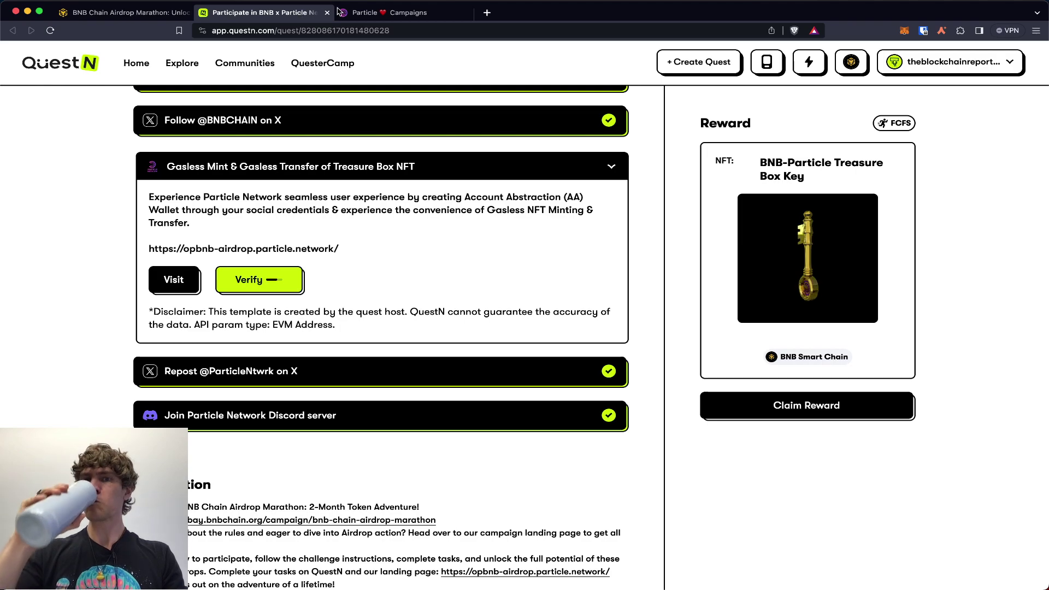
left_click(373, 11)
Reopen QuestN, verify the Gasless Mint & Gasless Transfer task, and claim the reward.
left_click(653, 423)
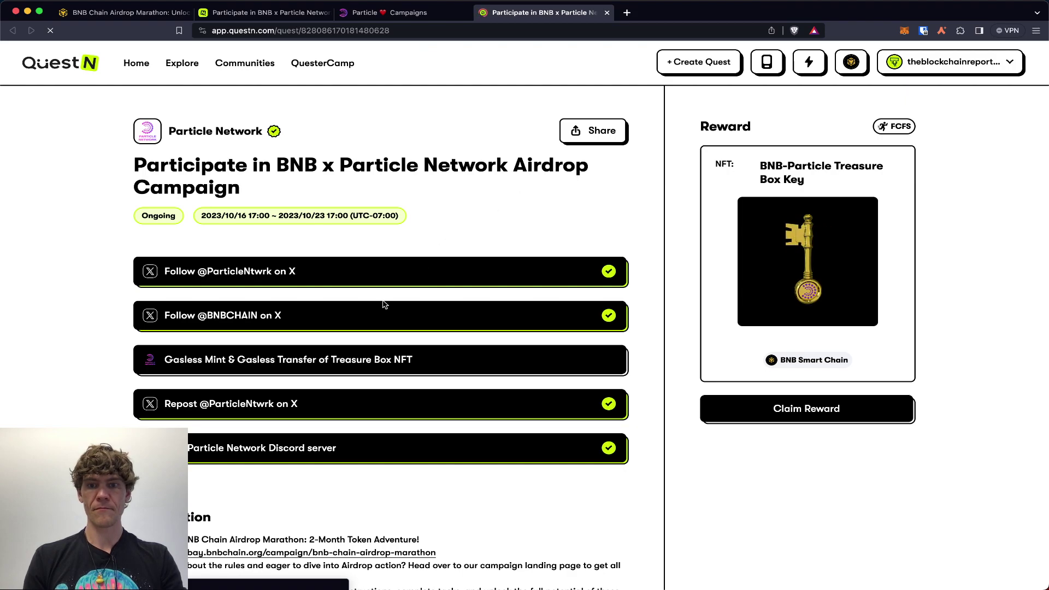
left_click(327, 13)
left_click(431, 360)
left_click(274, 472)
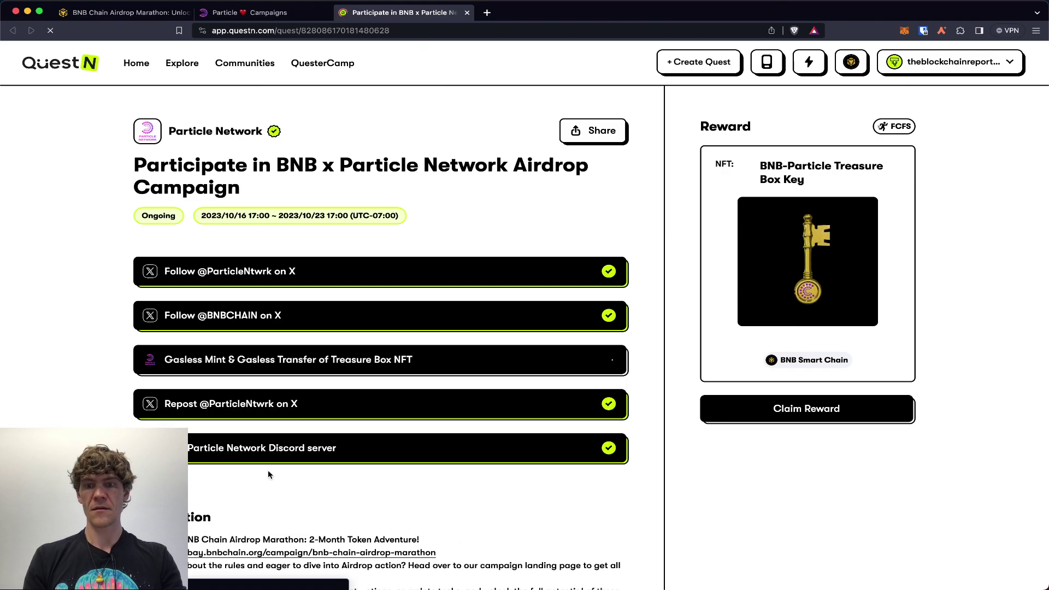
left_click(846, 411)
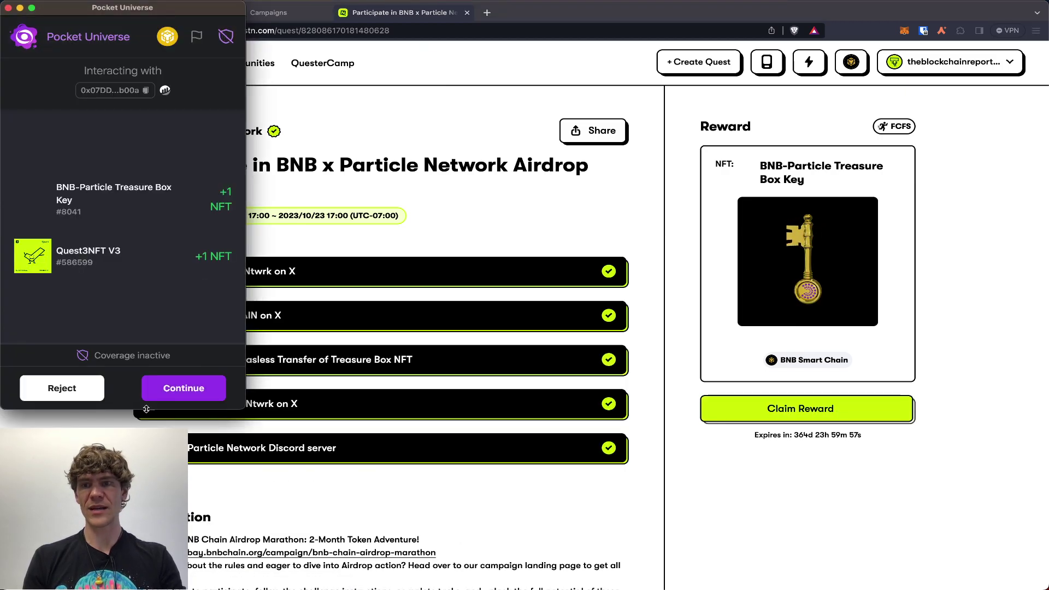
Approve the Treasure Box Key claim transaction in the wallet.
left_click(183, 388)
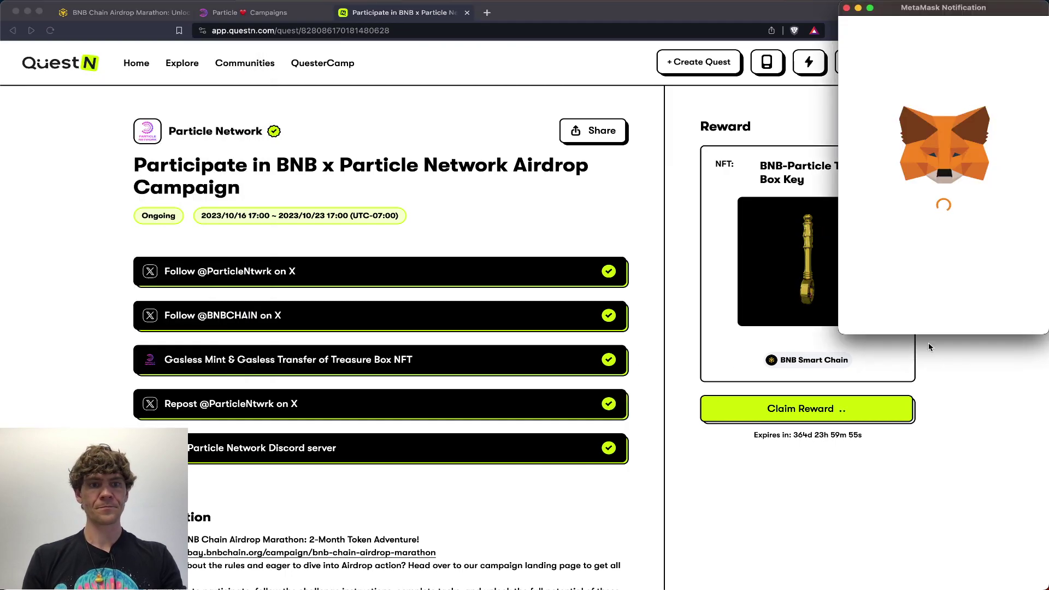
left_click(1004, 311)
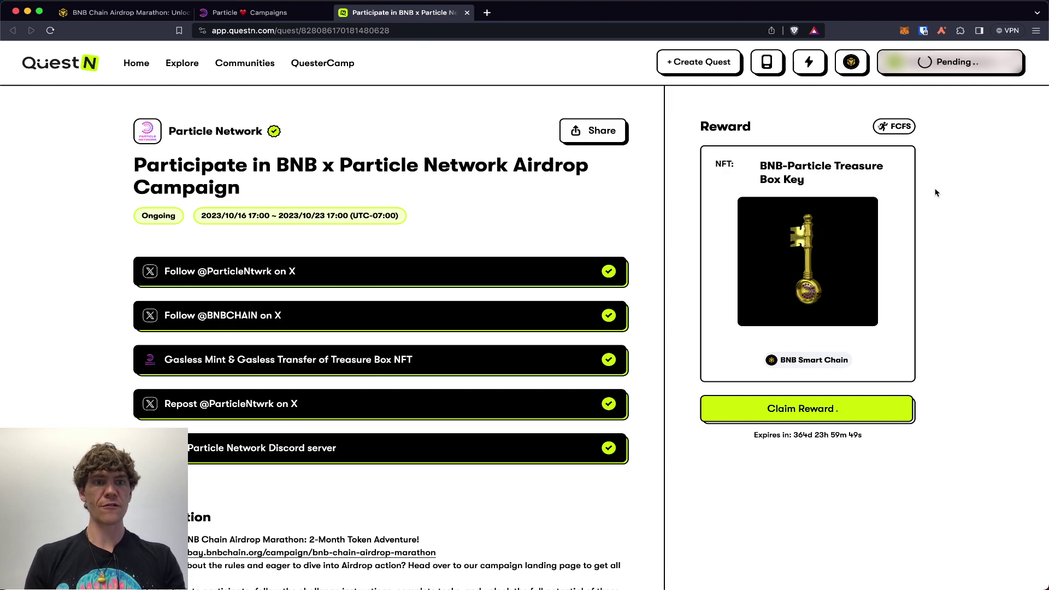
scroll(907, 468, "down", 3)
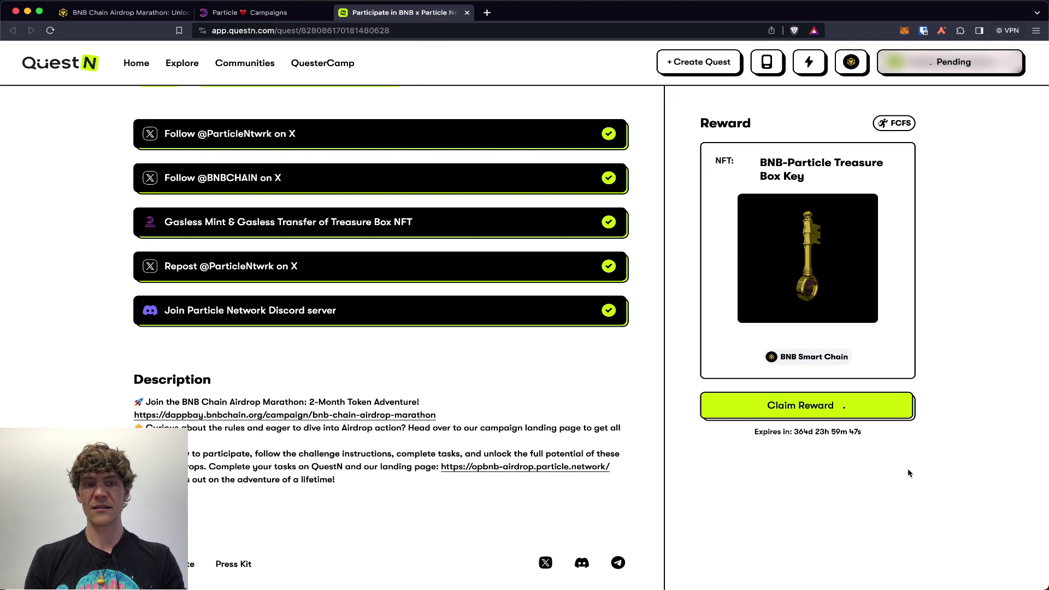
scroll(907, 469, "up", 3)
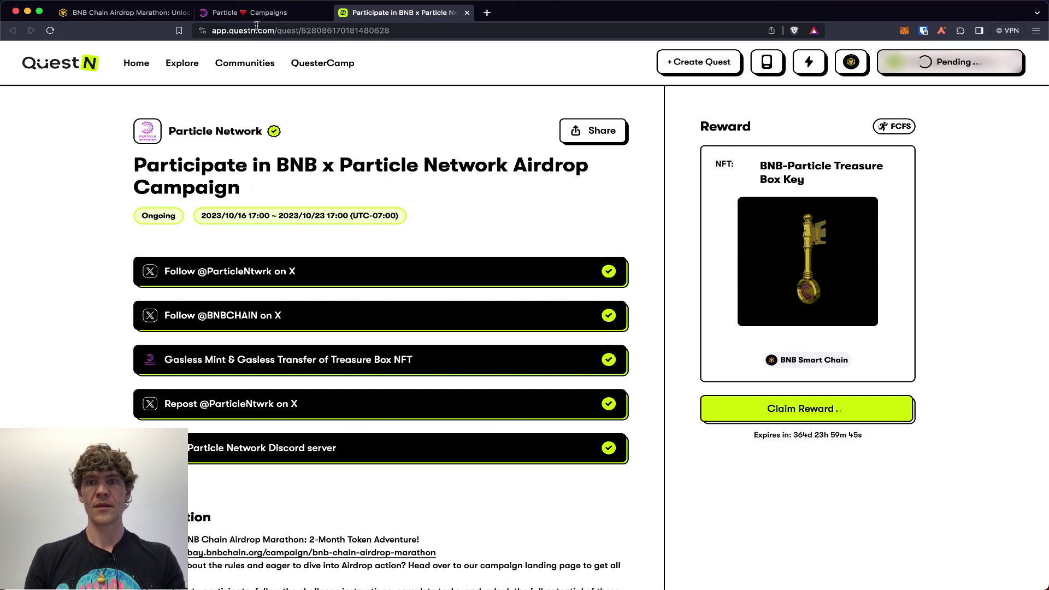
Disconnect the account from the Particle campaign site and close that page.
left_click(257, 13)
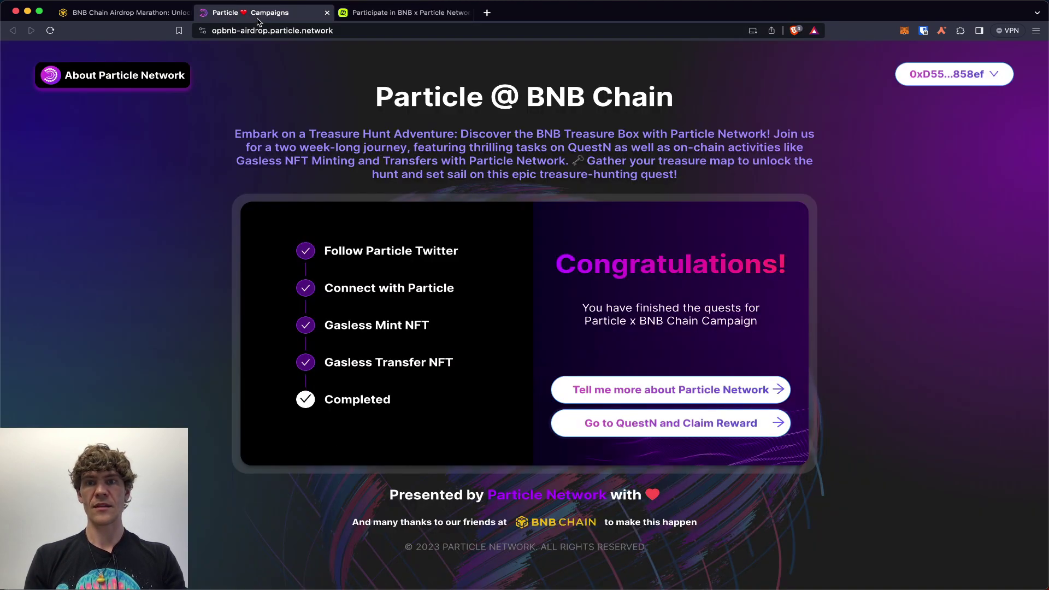
left_click(959, 89)
left_click(957, 143)
left_click(326, 12)
Dismiss QuestN's NFT congratulation popup.
left_click(164, 13)
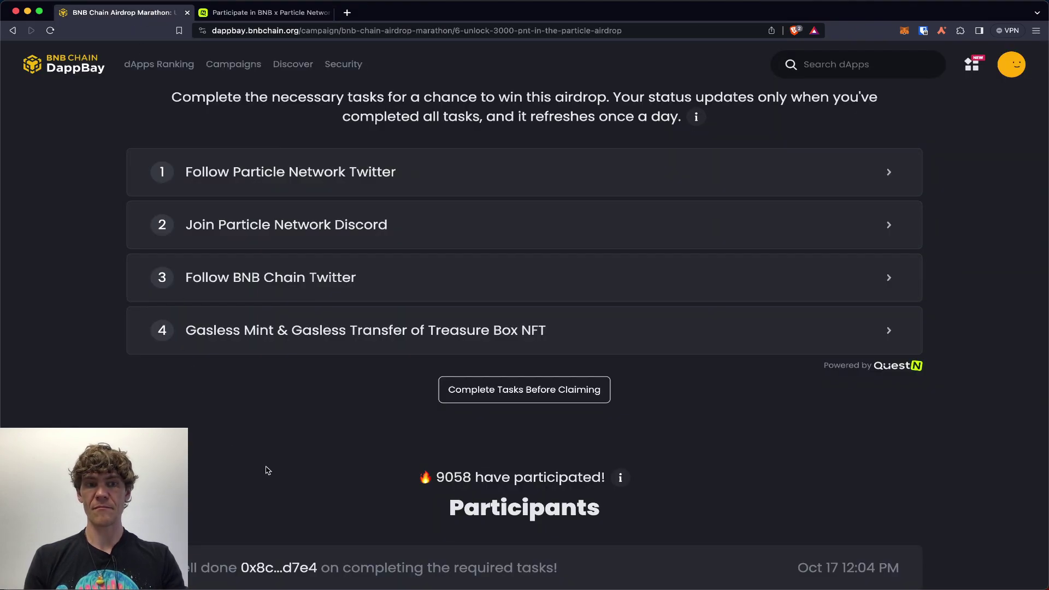
left_click(268, 12)
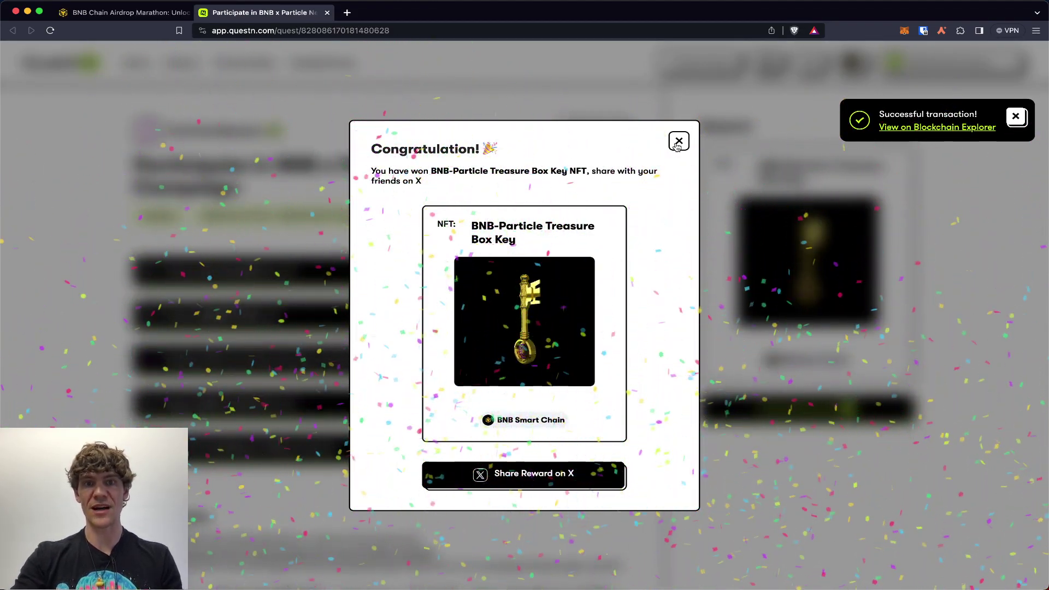
left_click(677, 142)
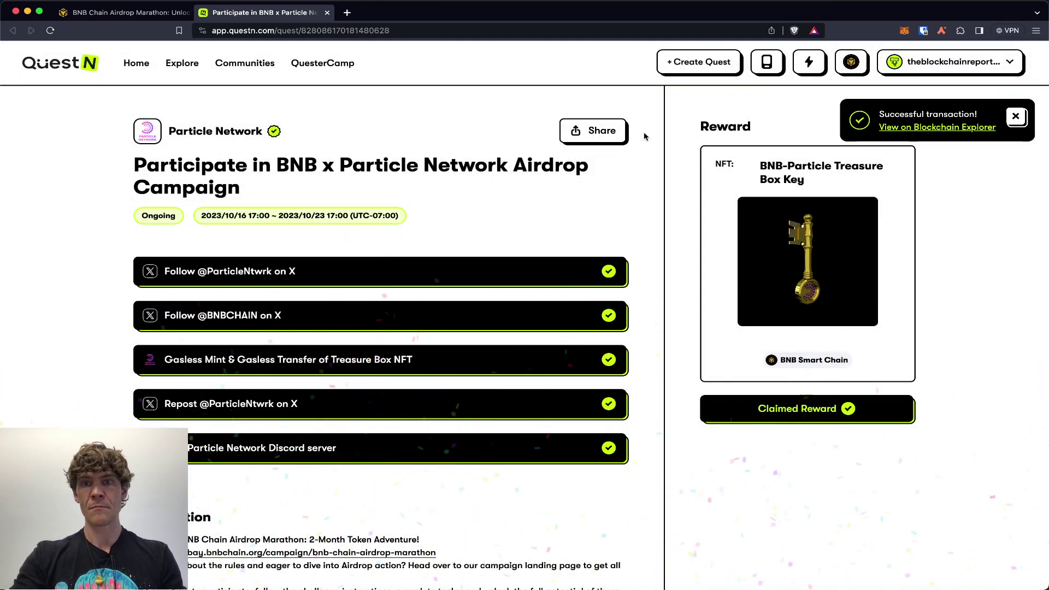
Close the QuestN tab and review the Particle campaign's completed challenges on DappBay.
left_click(327, 12)
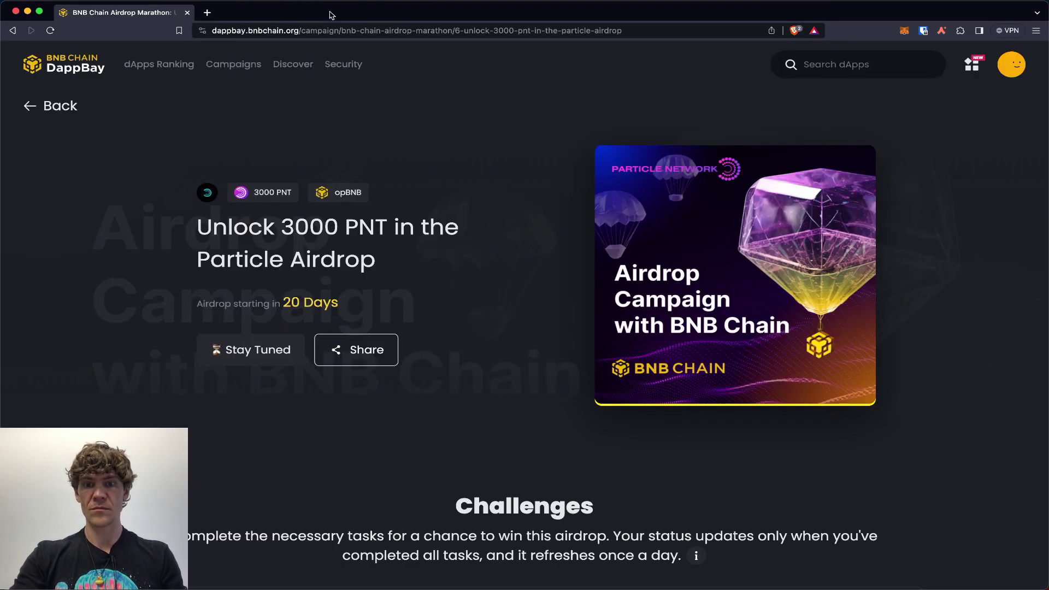
scroll(500, 321, "down", 10)
scroll(502, 322, "up", 4)
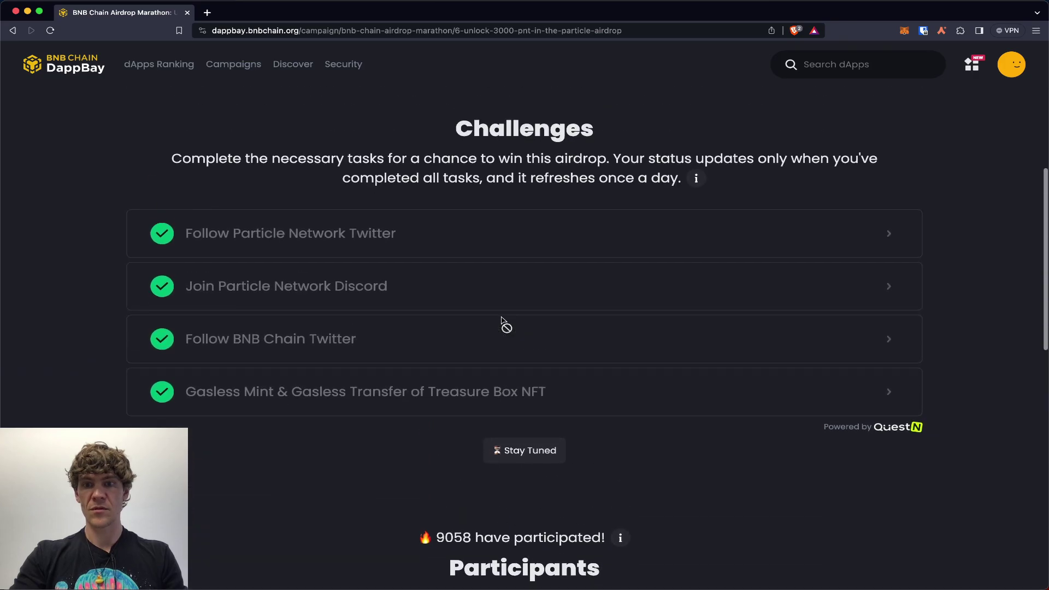
scroll(502, 322, "down", 7)
right_click(503, 321)
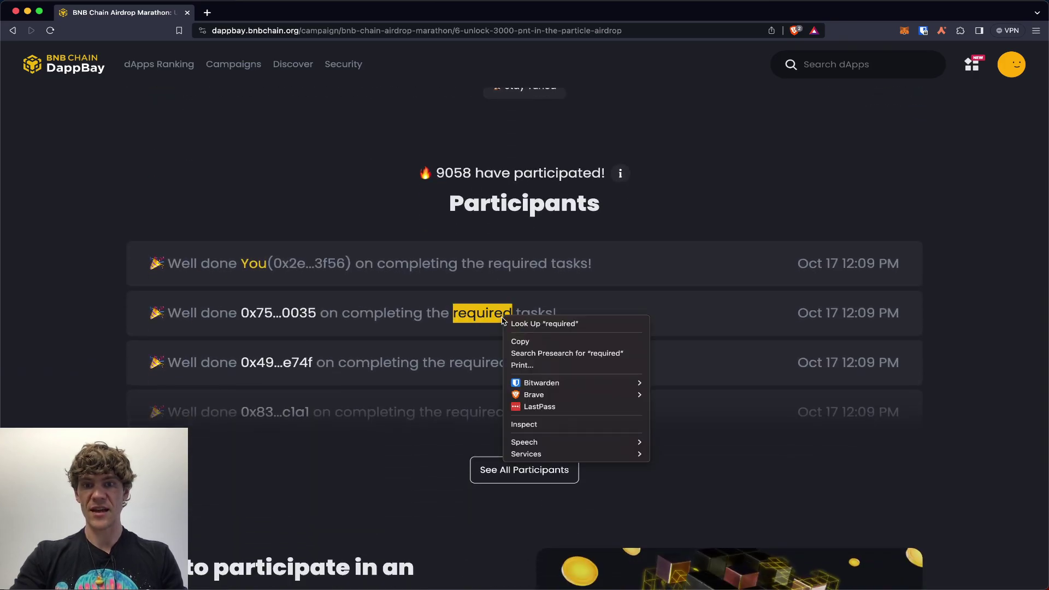
key("Escape")
left_click(377, 206)
scroll(377, 207, "up", 15)
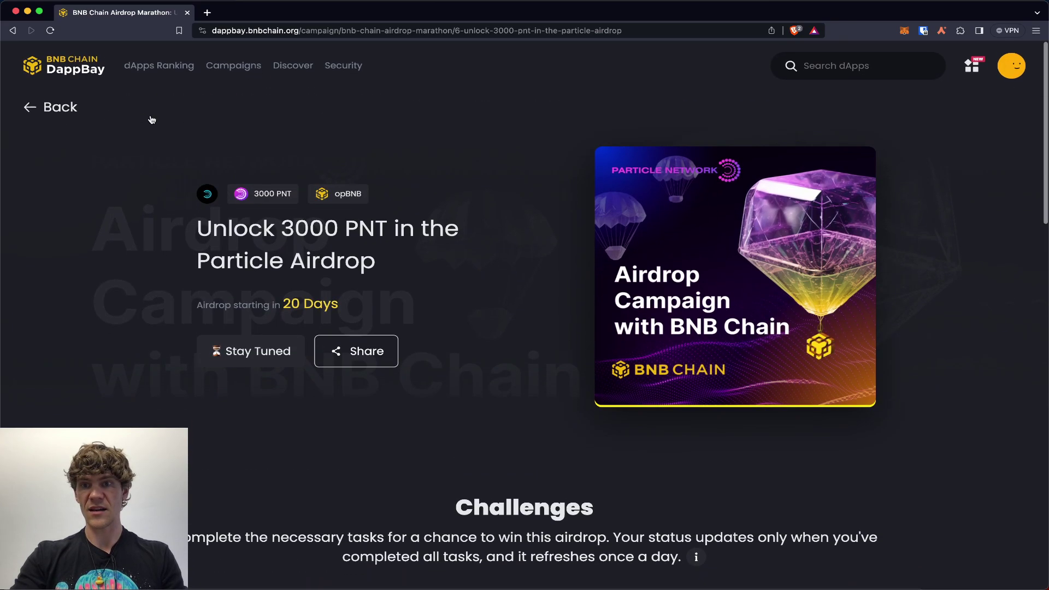
Open the BinaryX Treasure Hunt campaign and launch its quest on QuestN.
key("super+Left")
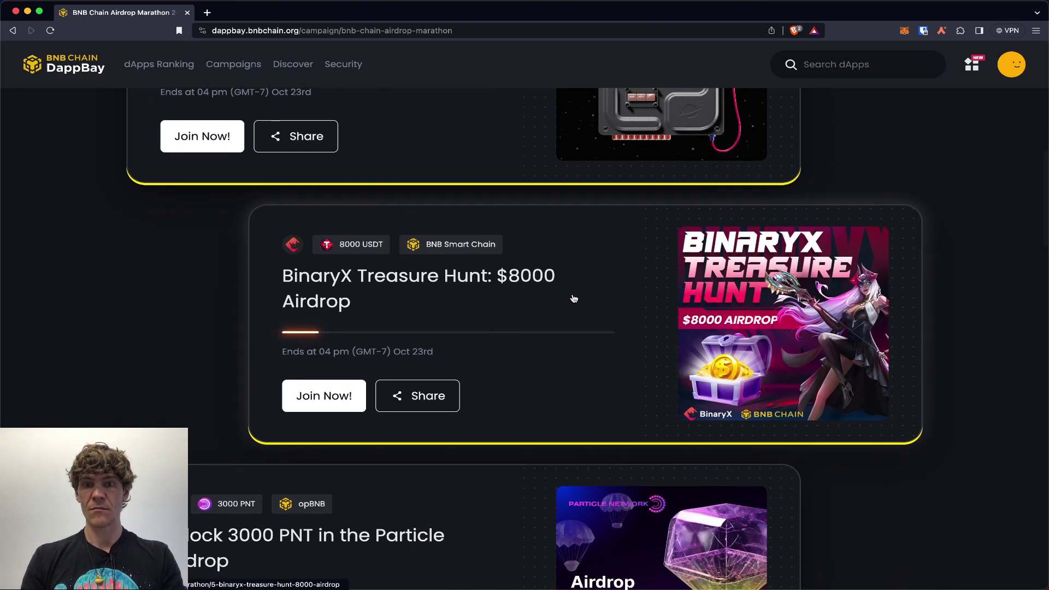
left_click(573, 299)
scroll(573, 298, "down", 15)
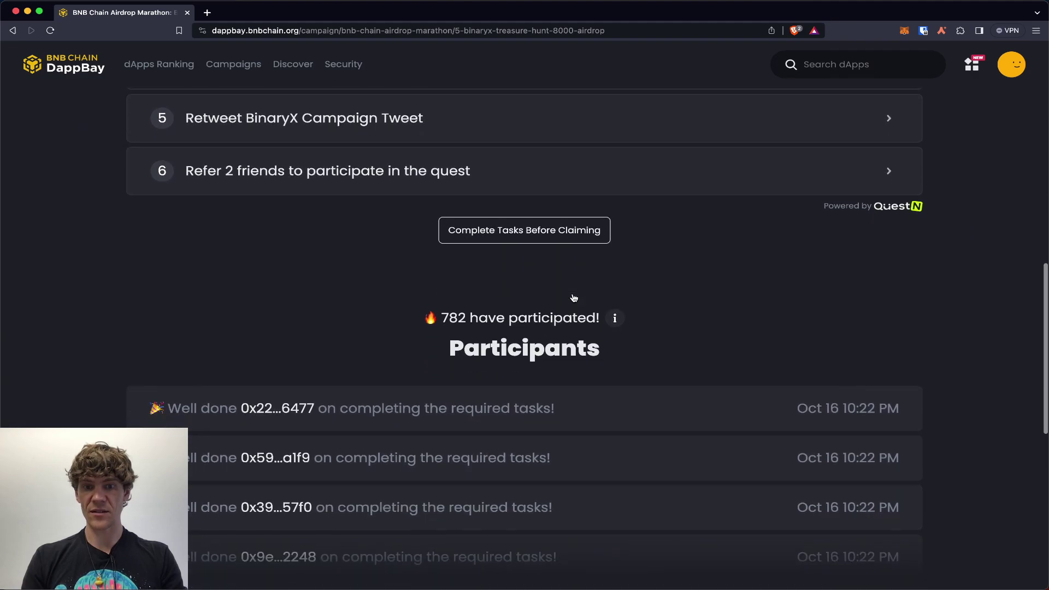
scroll(573, 298, "down", 3)
scroll(574, 297, "up", 4)
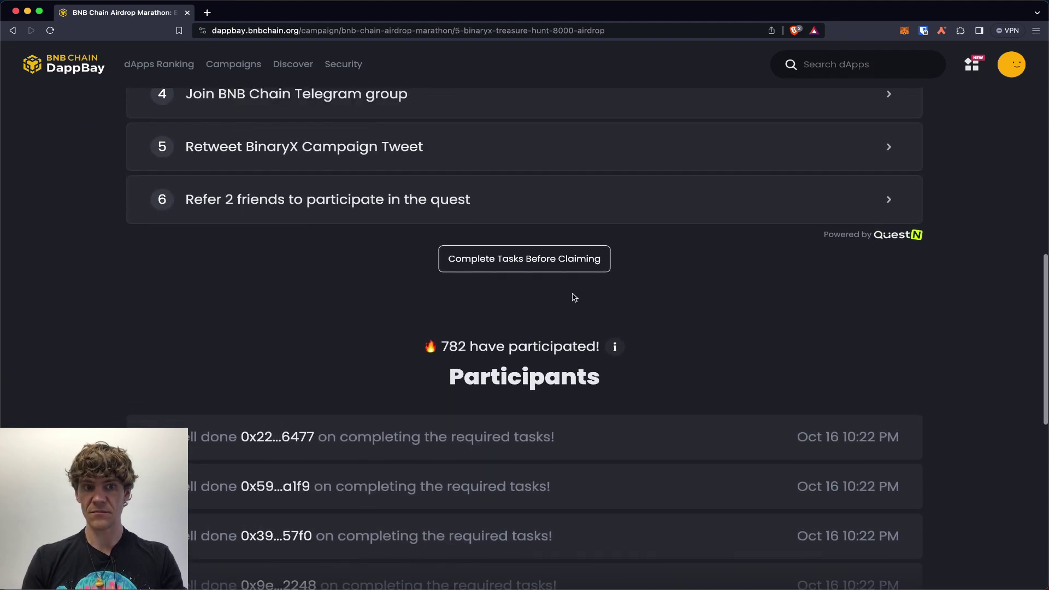
left_click(552, 273)
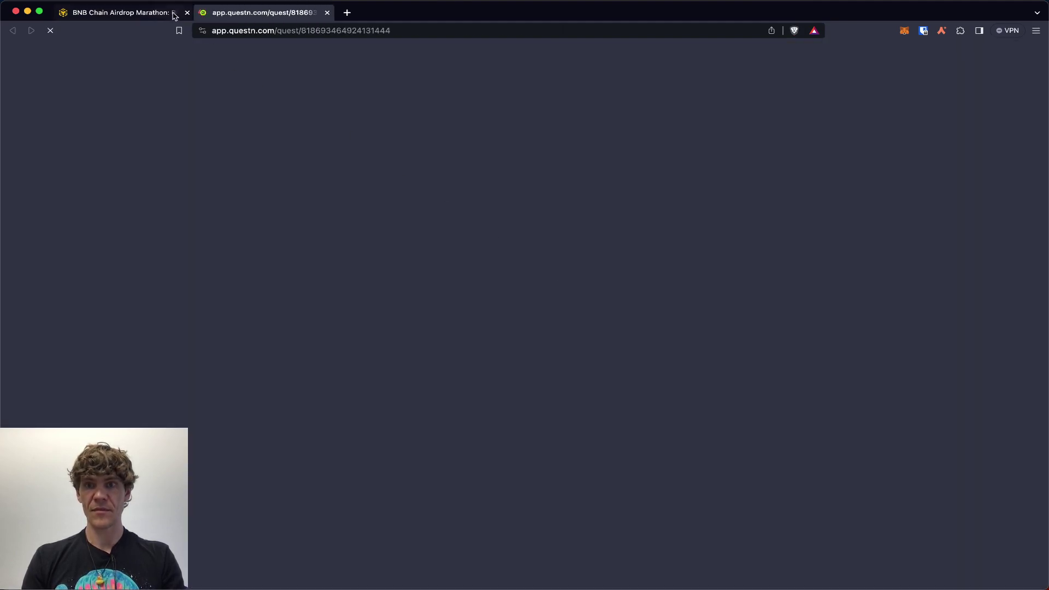
Back on DappBay, open the SecondLive campaign details from the Airdrop Marathon list.
left_click(126, 12)
left_click(14, 31)
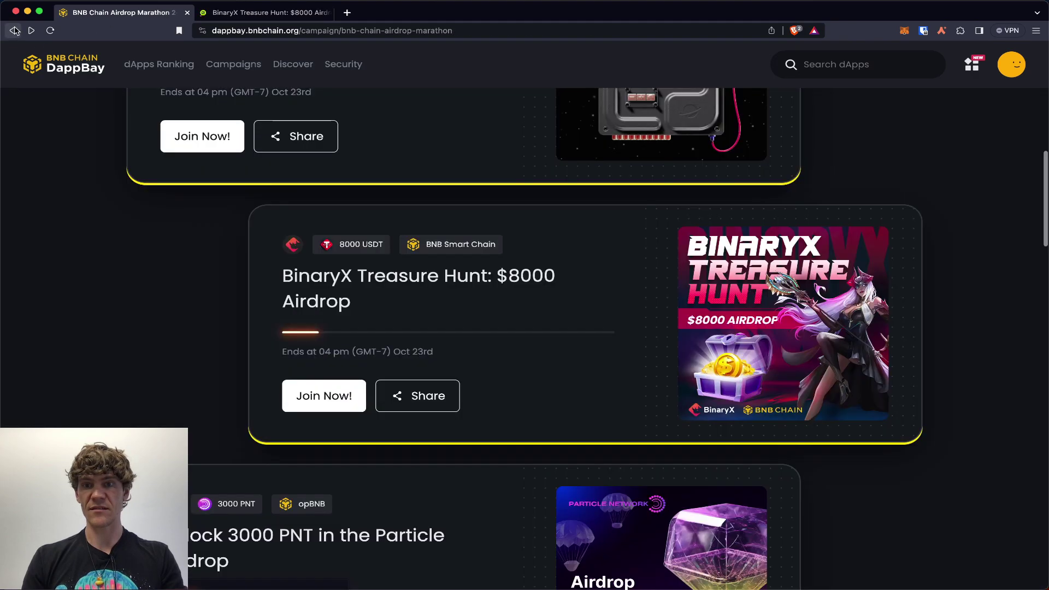
left_click(328, 112)
scroll(267, 384, "down", 10)
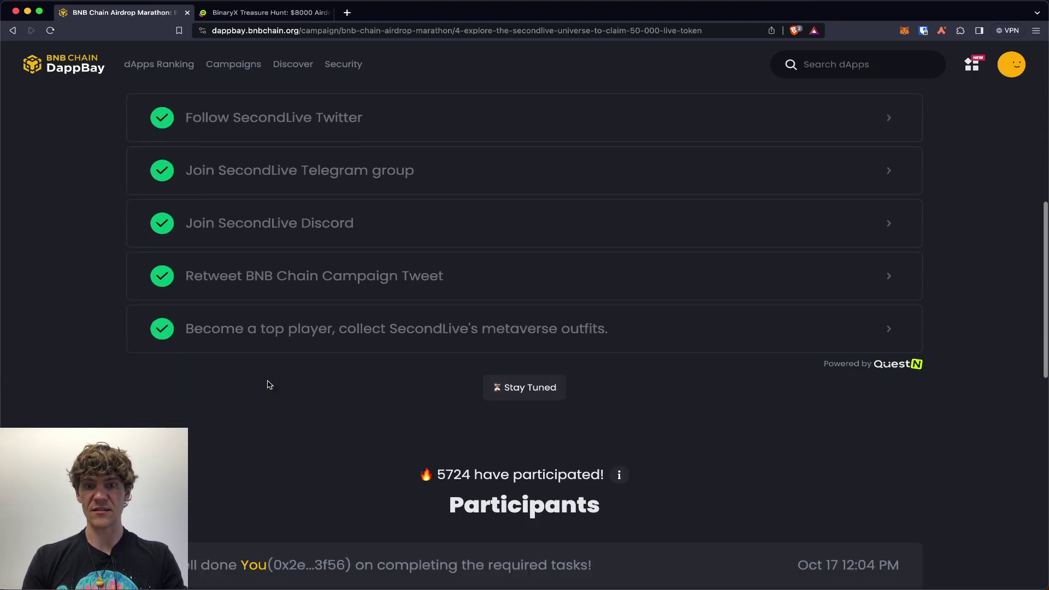
scroll(546, 384, "up", 10)
Search 'secondlive que' in a new tab and open SecondLive's QuestN quest to check its tasks.
left_click(347, 12)
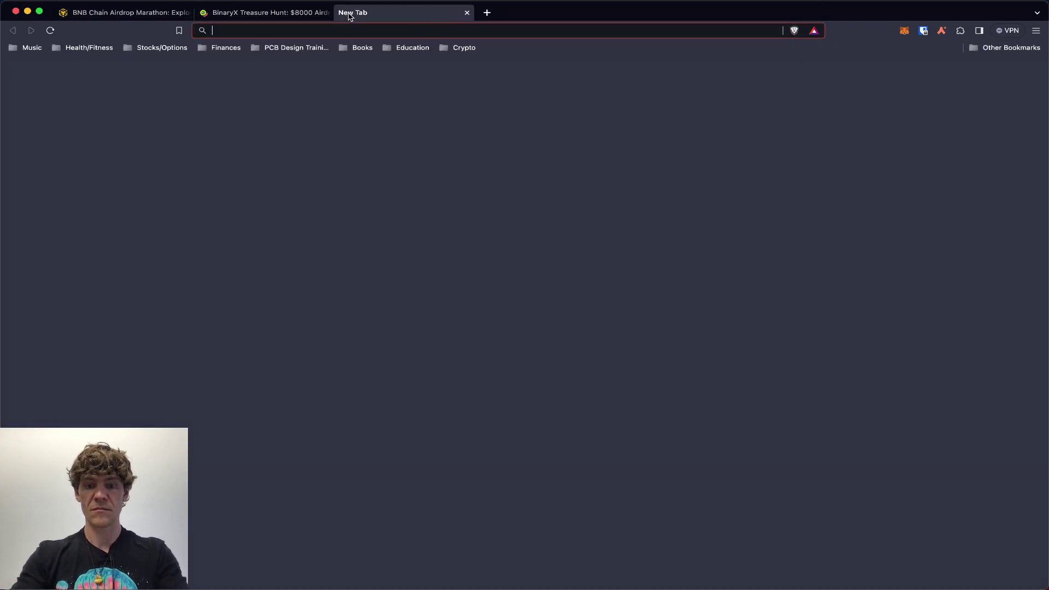
type("second")
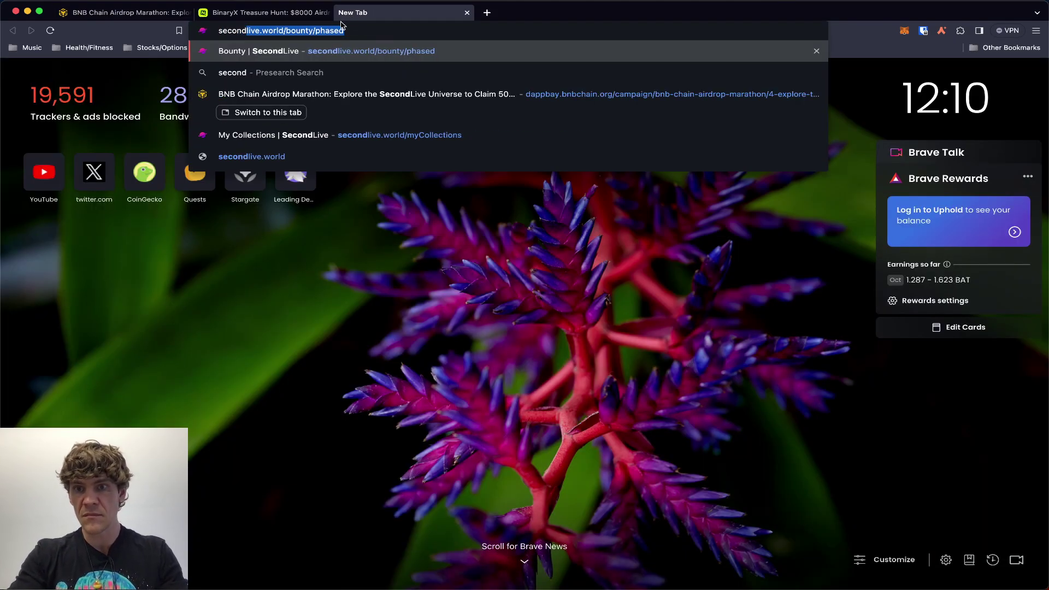
type("live que")
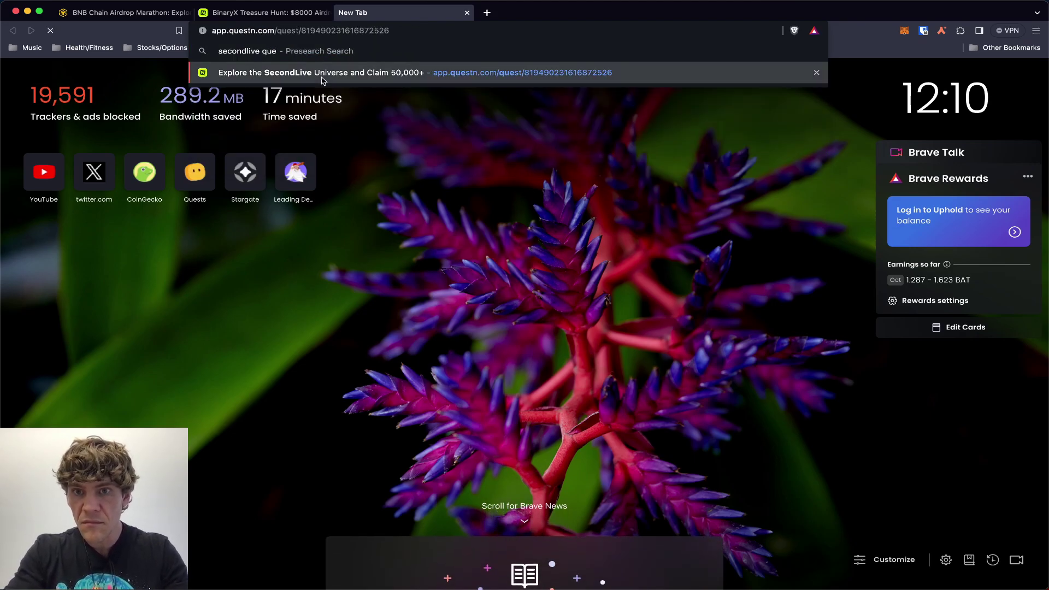
left_click(322, 75)
left_click(310, 14)
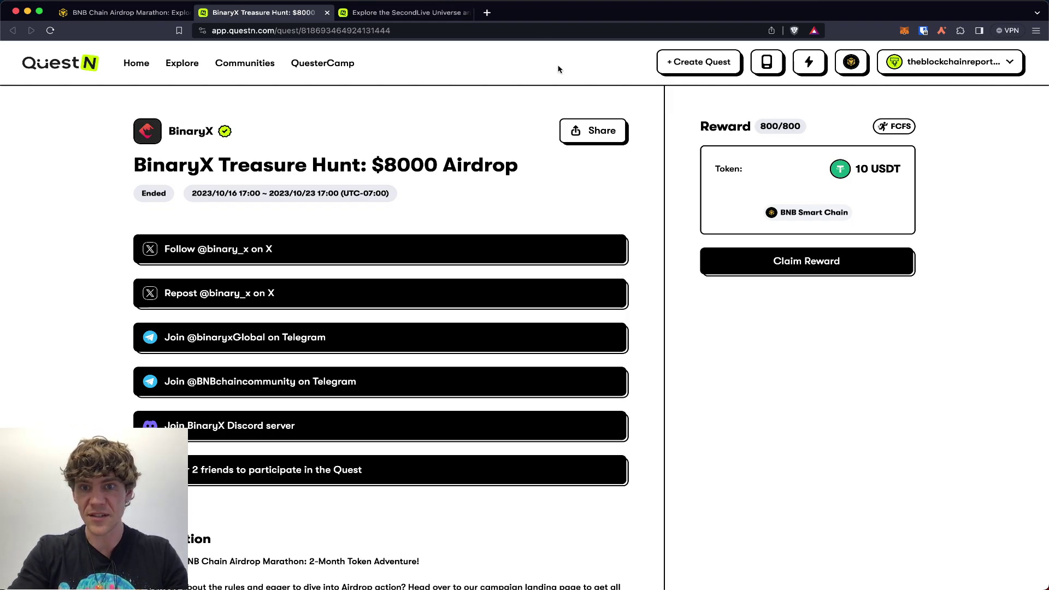
Close the BinaryX and SecondLive quest tabs and return to the Airdrop Marathon list.
left_click(326, 12)
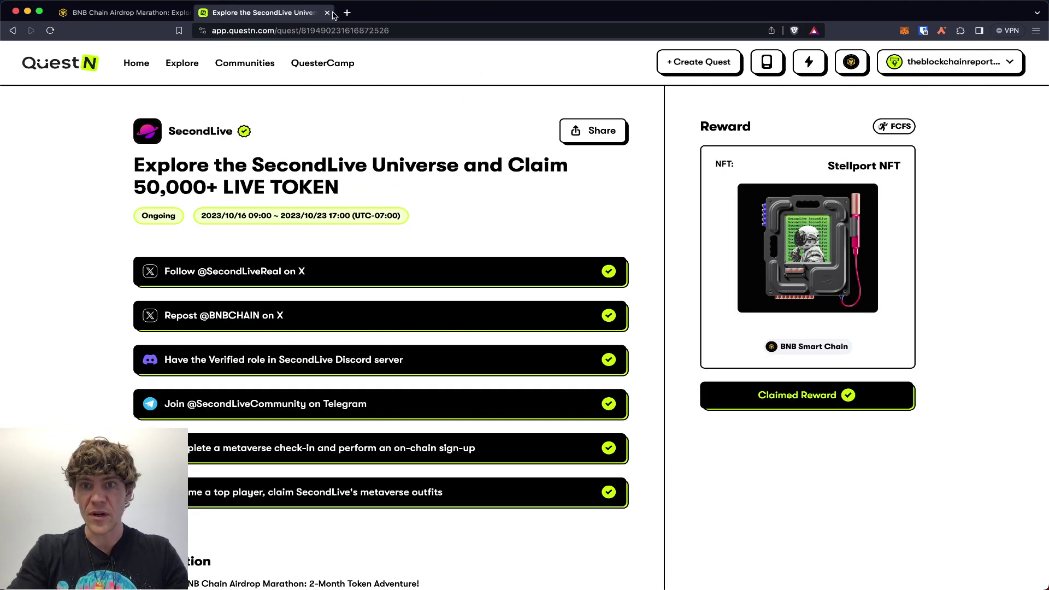
left_click(327, 12)
left_click(68, 107)
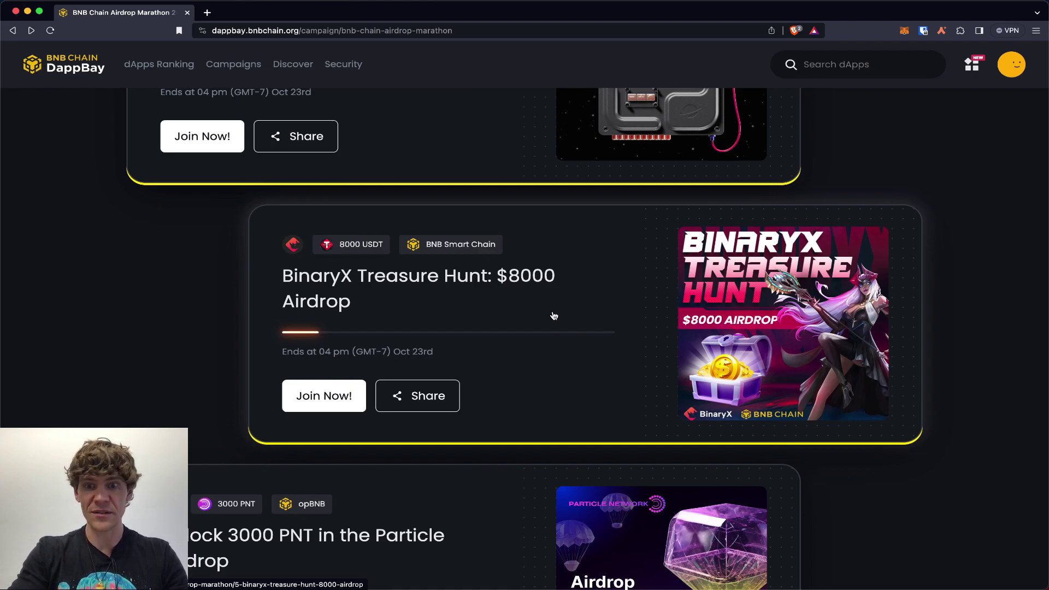
scroll(554, 315, "up", 3)
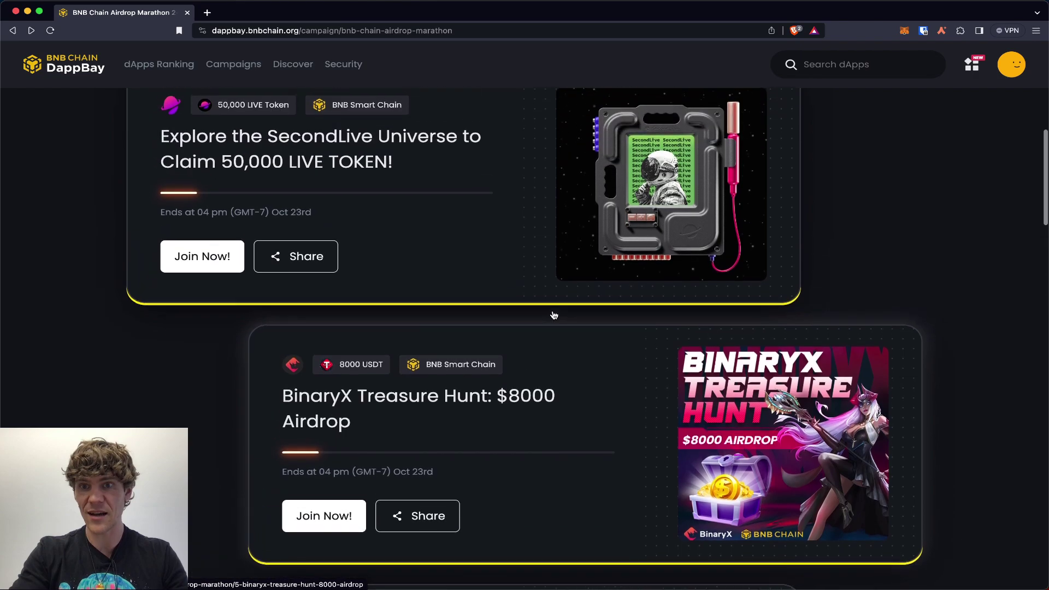
scroll(553, 375, "up", 8)
scroll(562, 425, "down", 1)
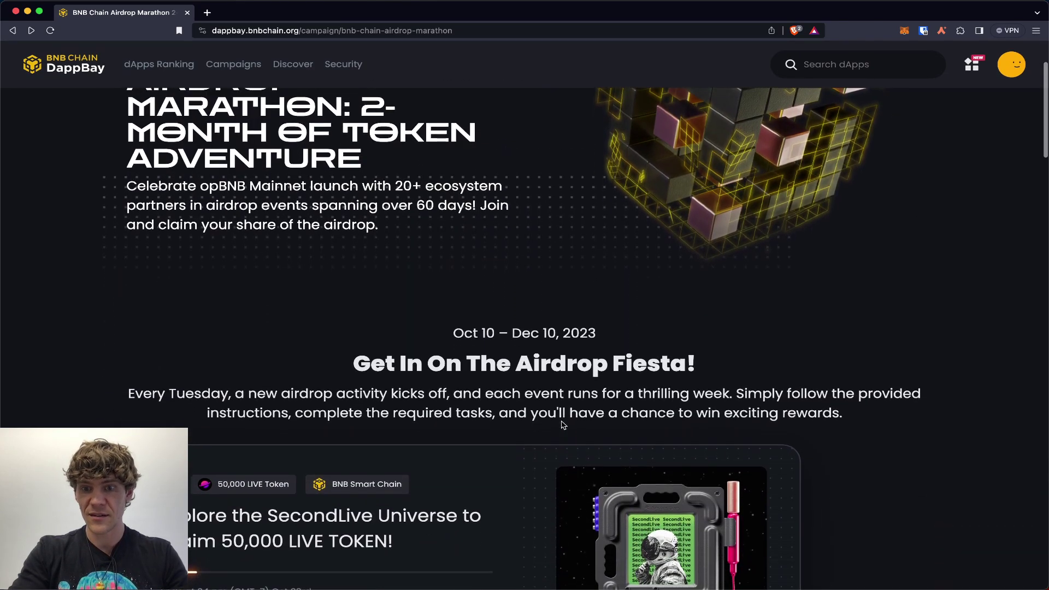
scroll(561, 422, "down", 15)
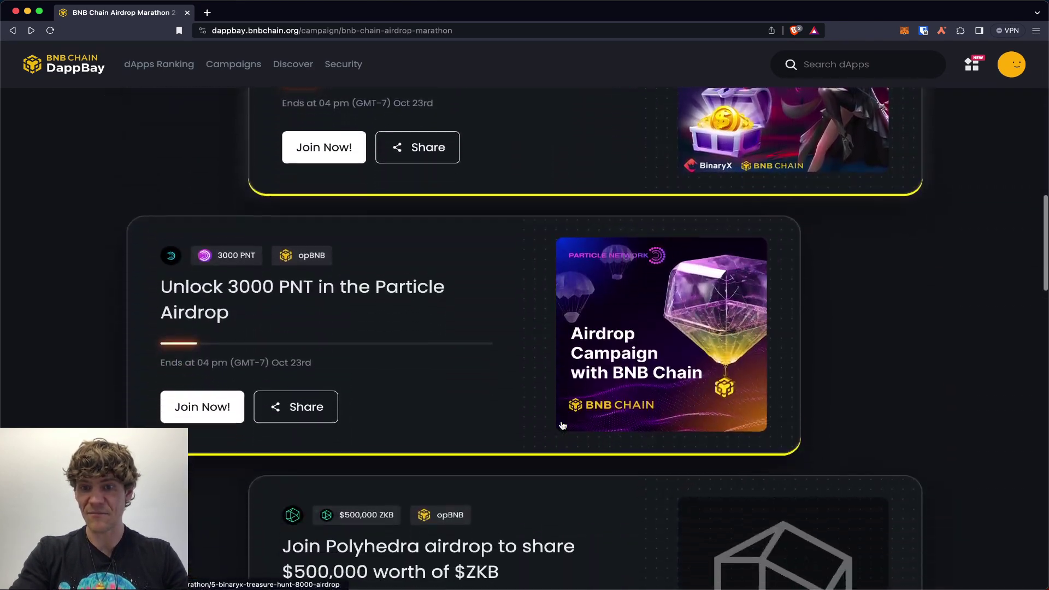
scroll(563, 424, "up", 10)
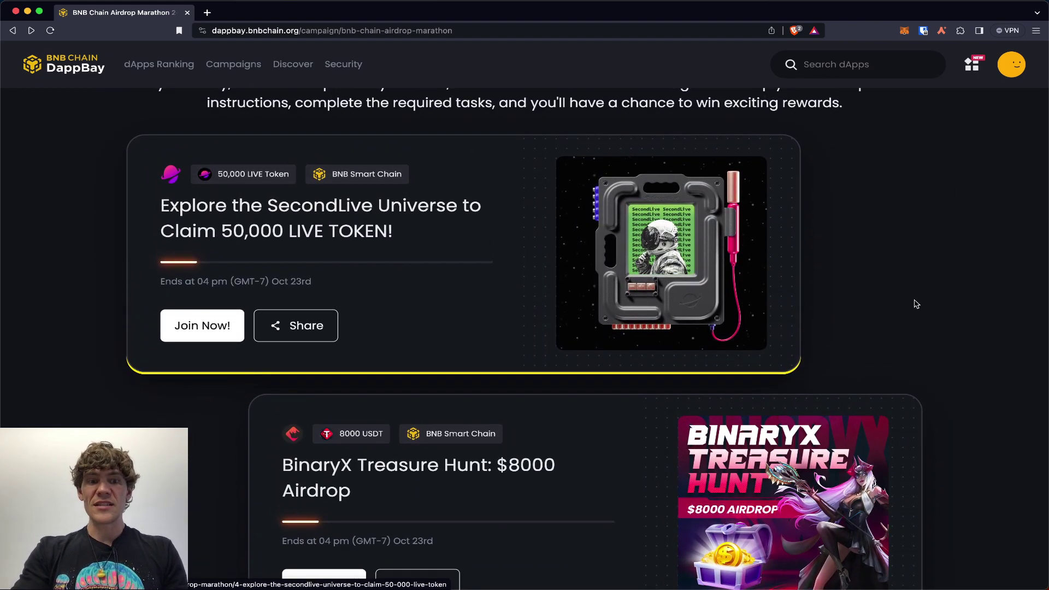
scroll(508, 514, "down", 5)
scroll(511, 515, "up", 2)
scroll(511, 516, "up", 10)
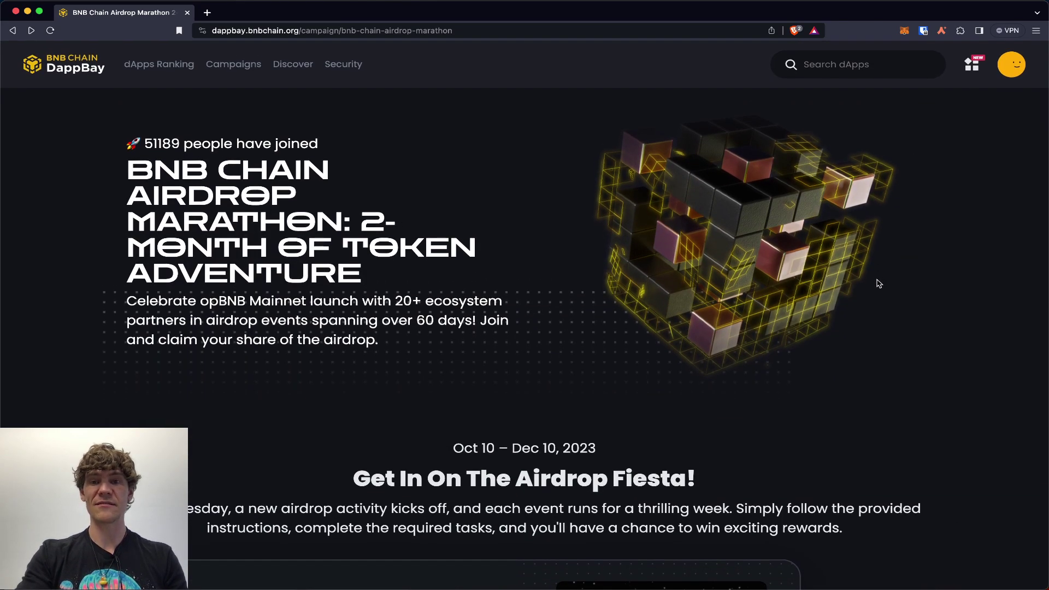
scroll(301, 184, "down", 20)
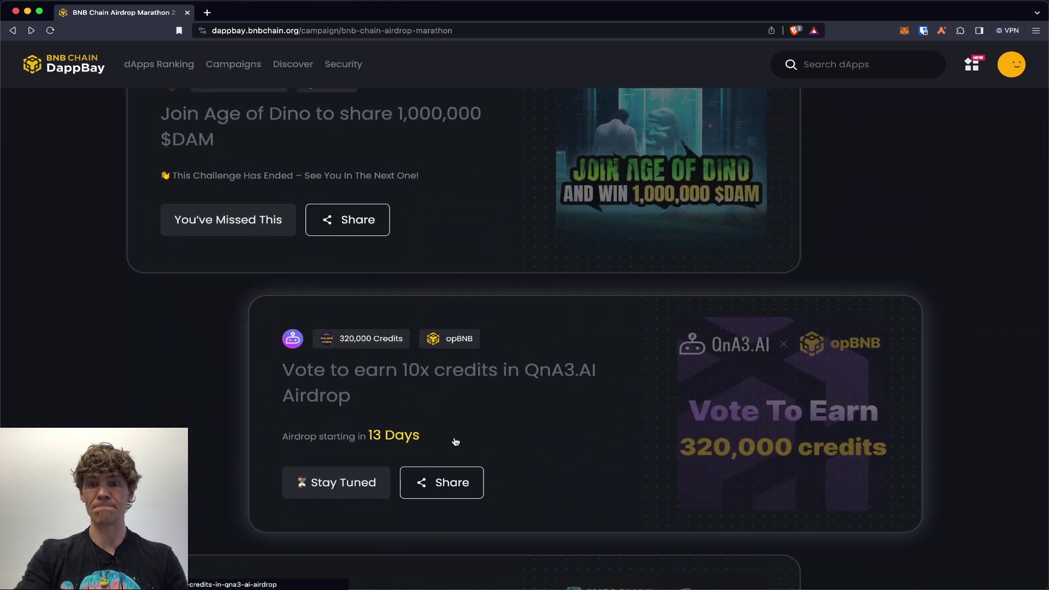
scroll(530, 381, "down", 4)
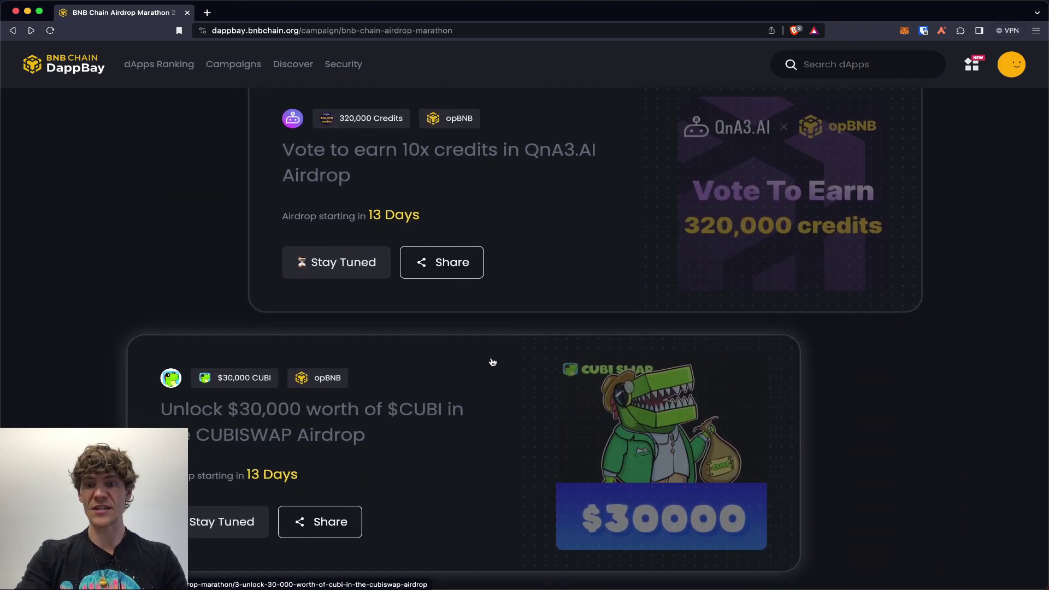
scroll(565, 225, "up", 15)
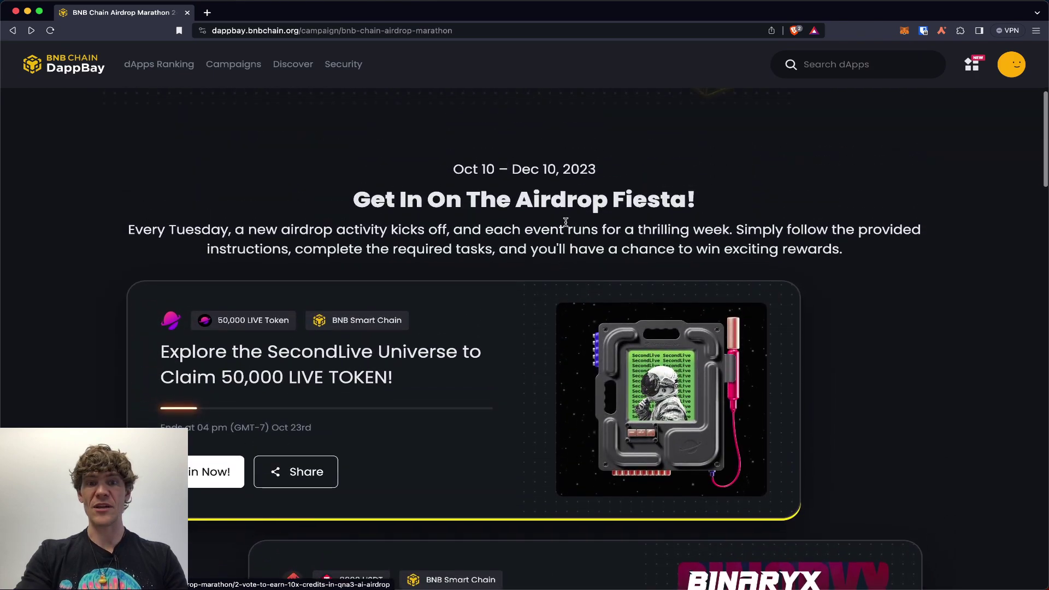